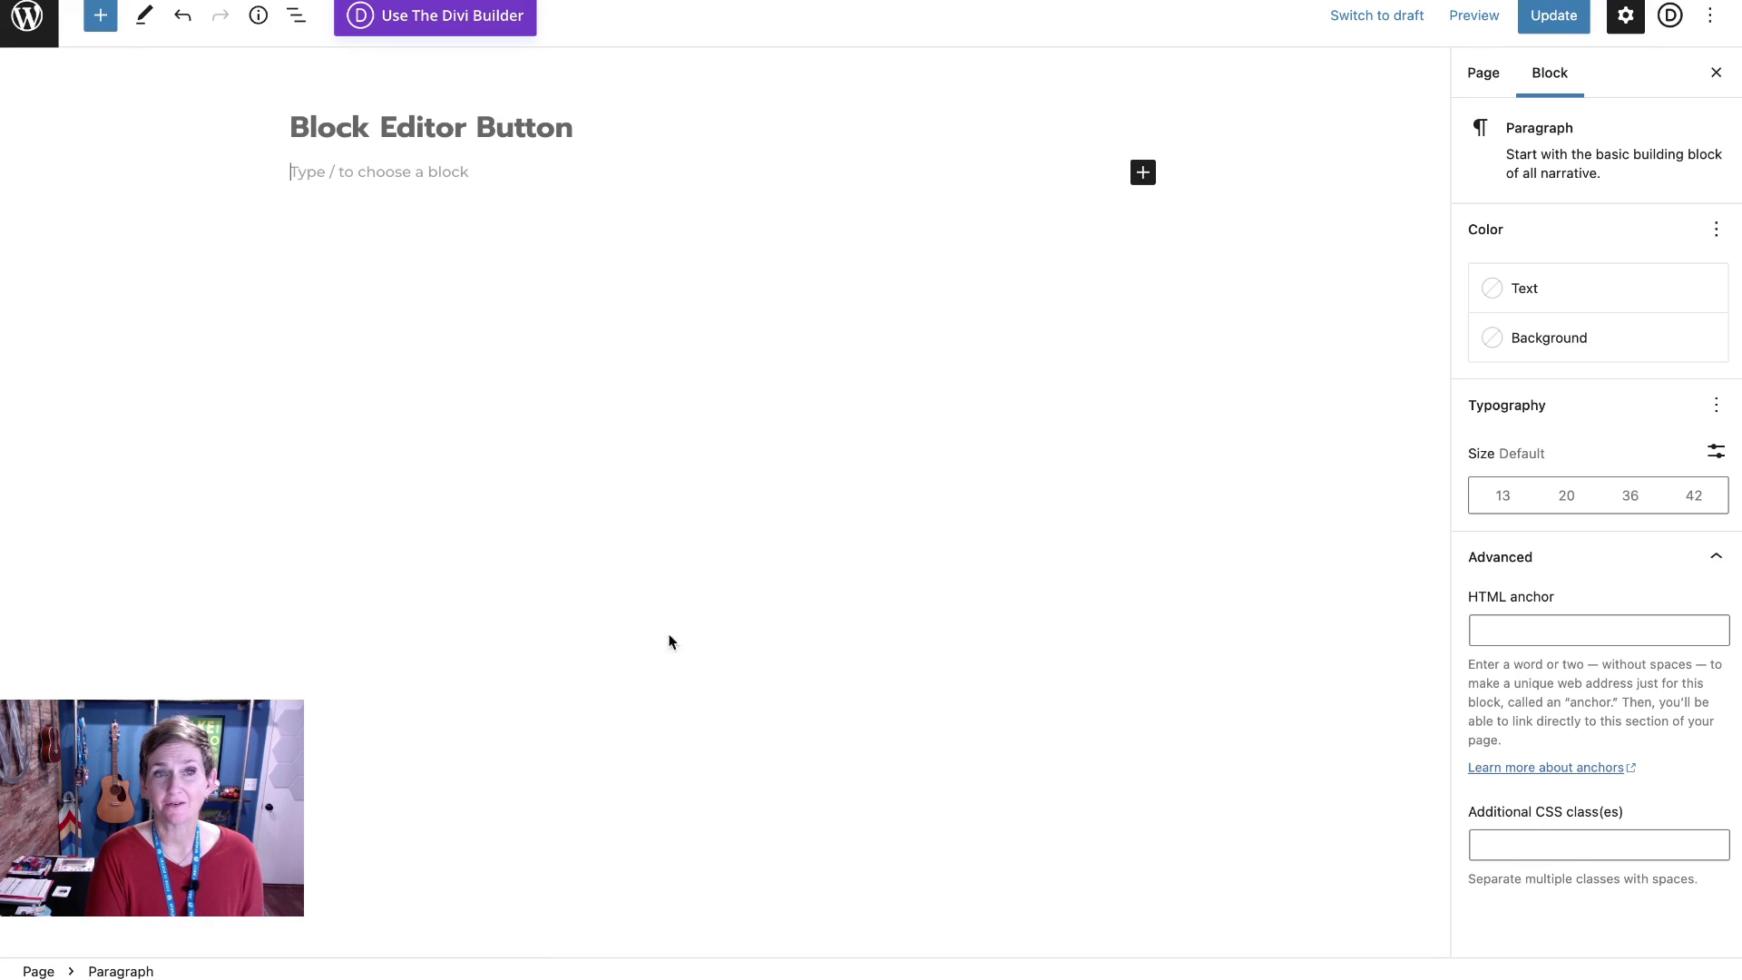
# Insert a Social Icons block found by searching 'so'
pyautogui.click(1144, 175)
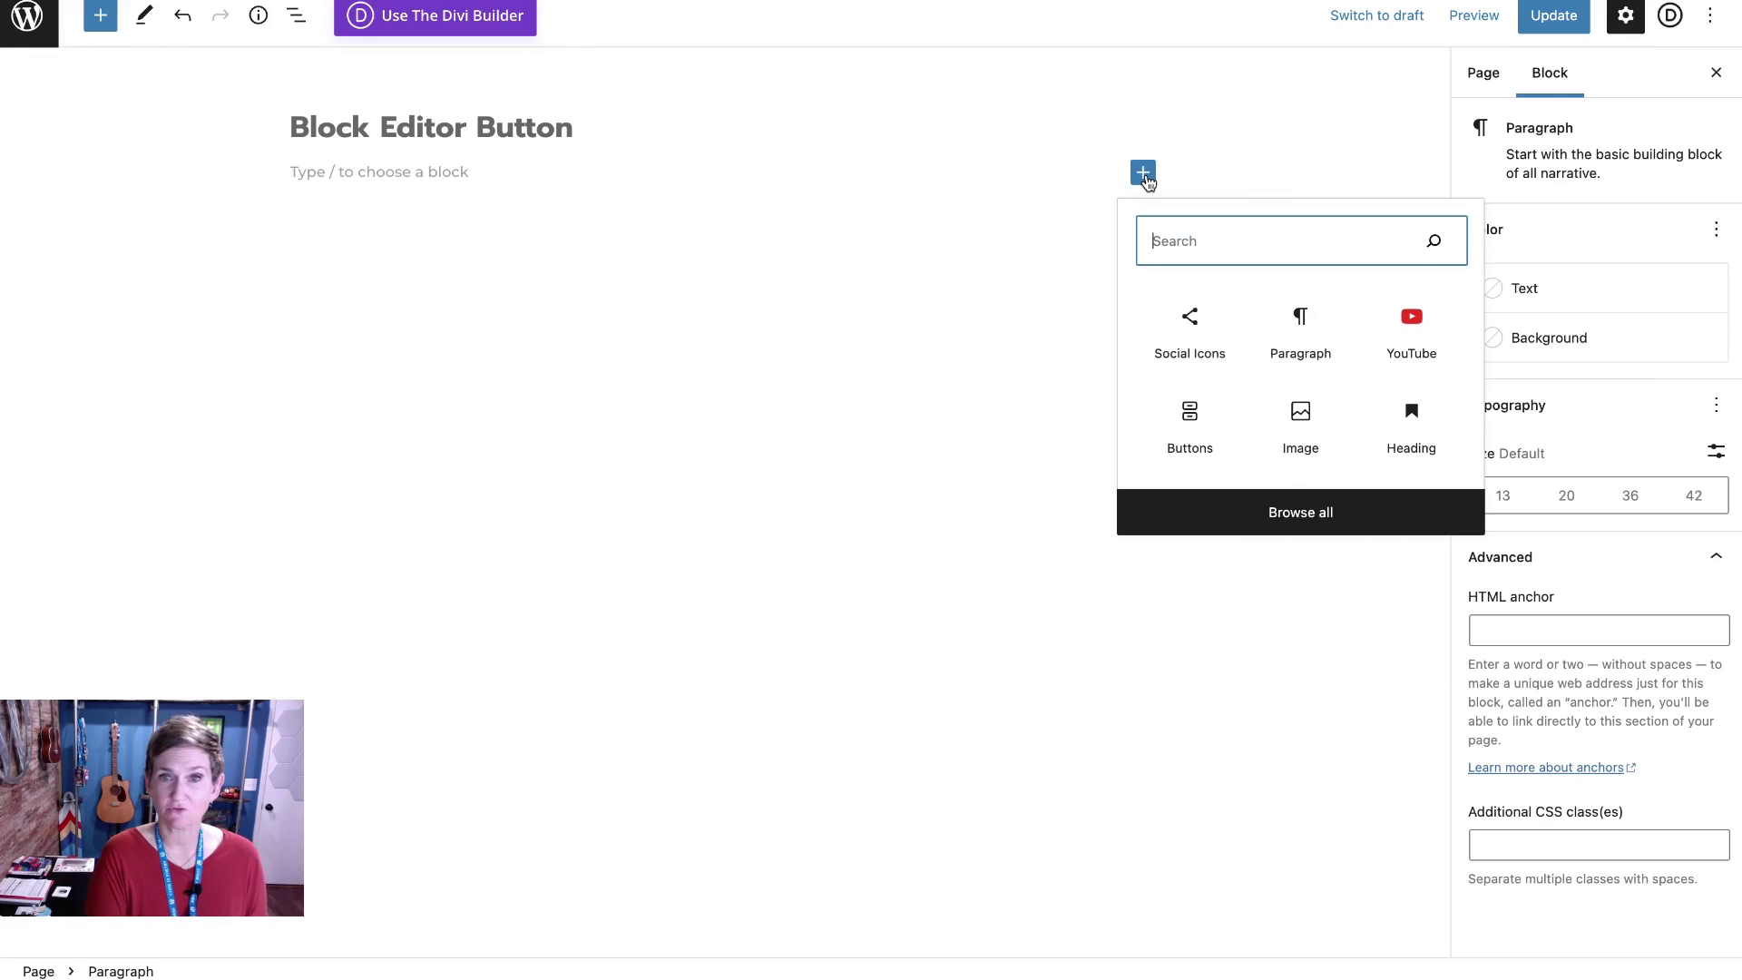
pyautogui.write('so')
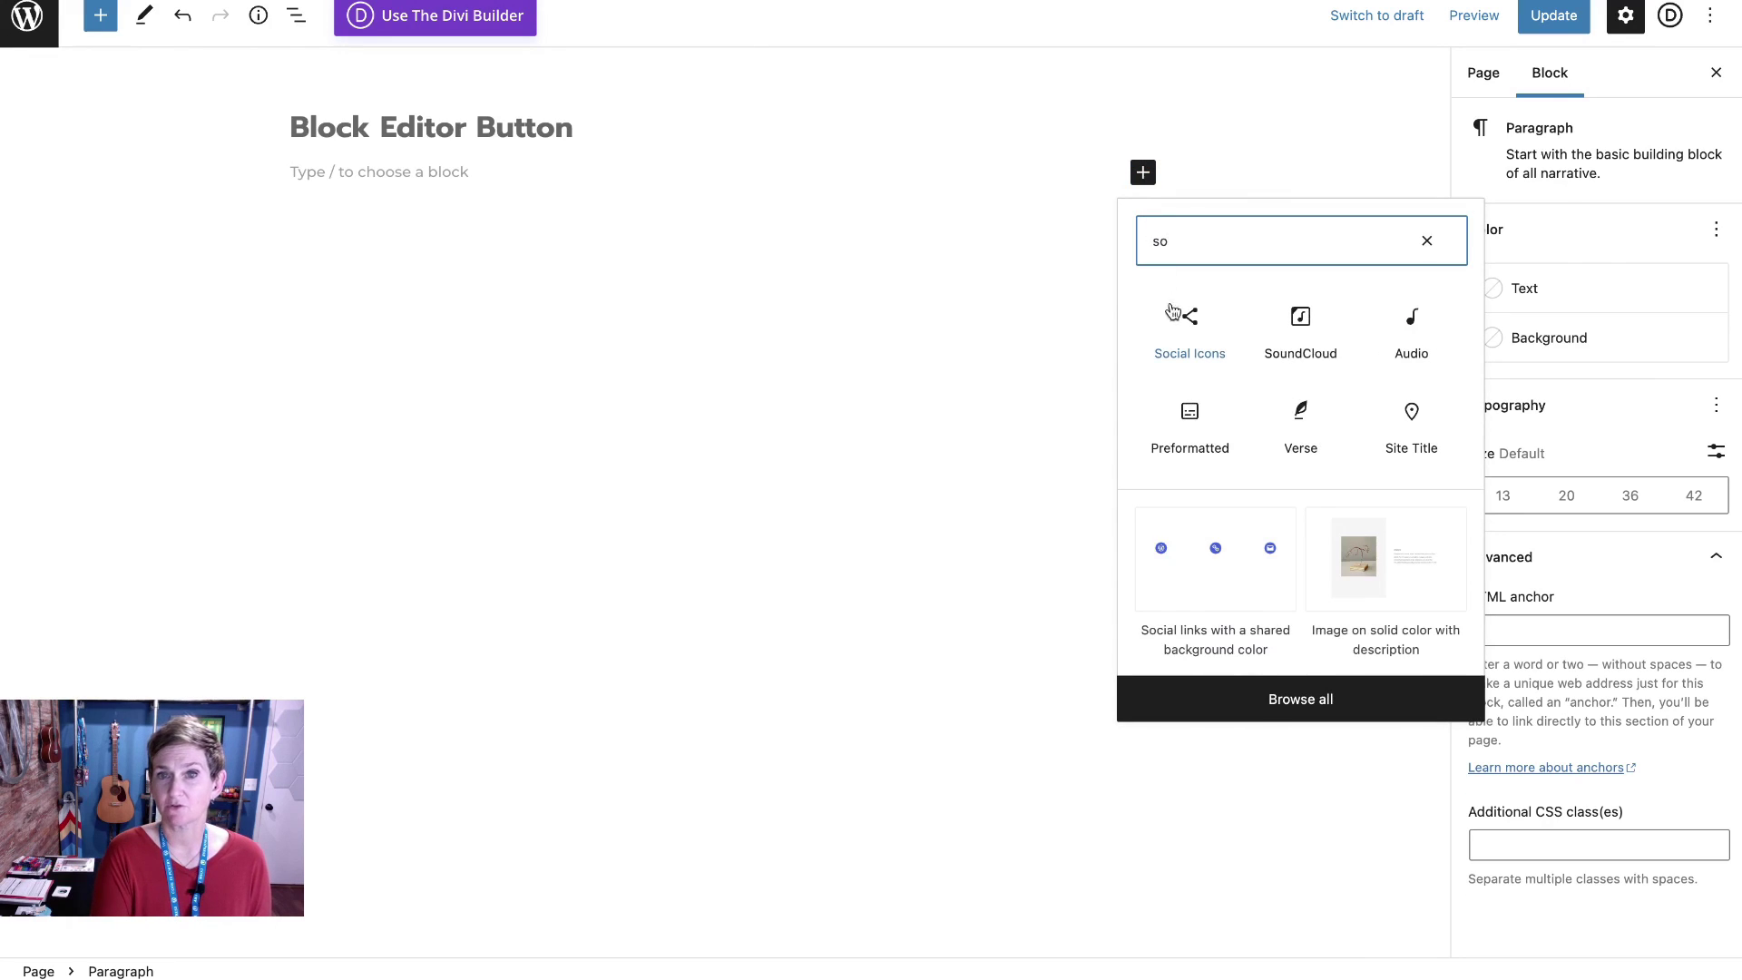
pyautogui.click(1187, 332)
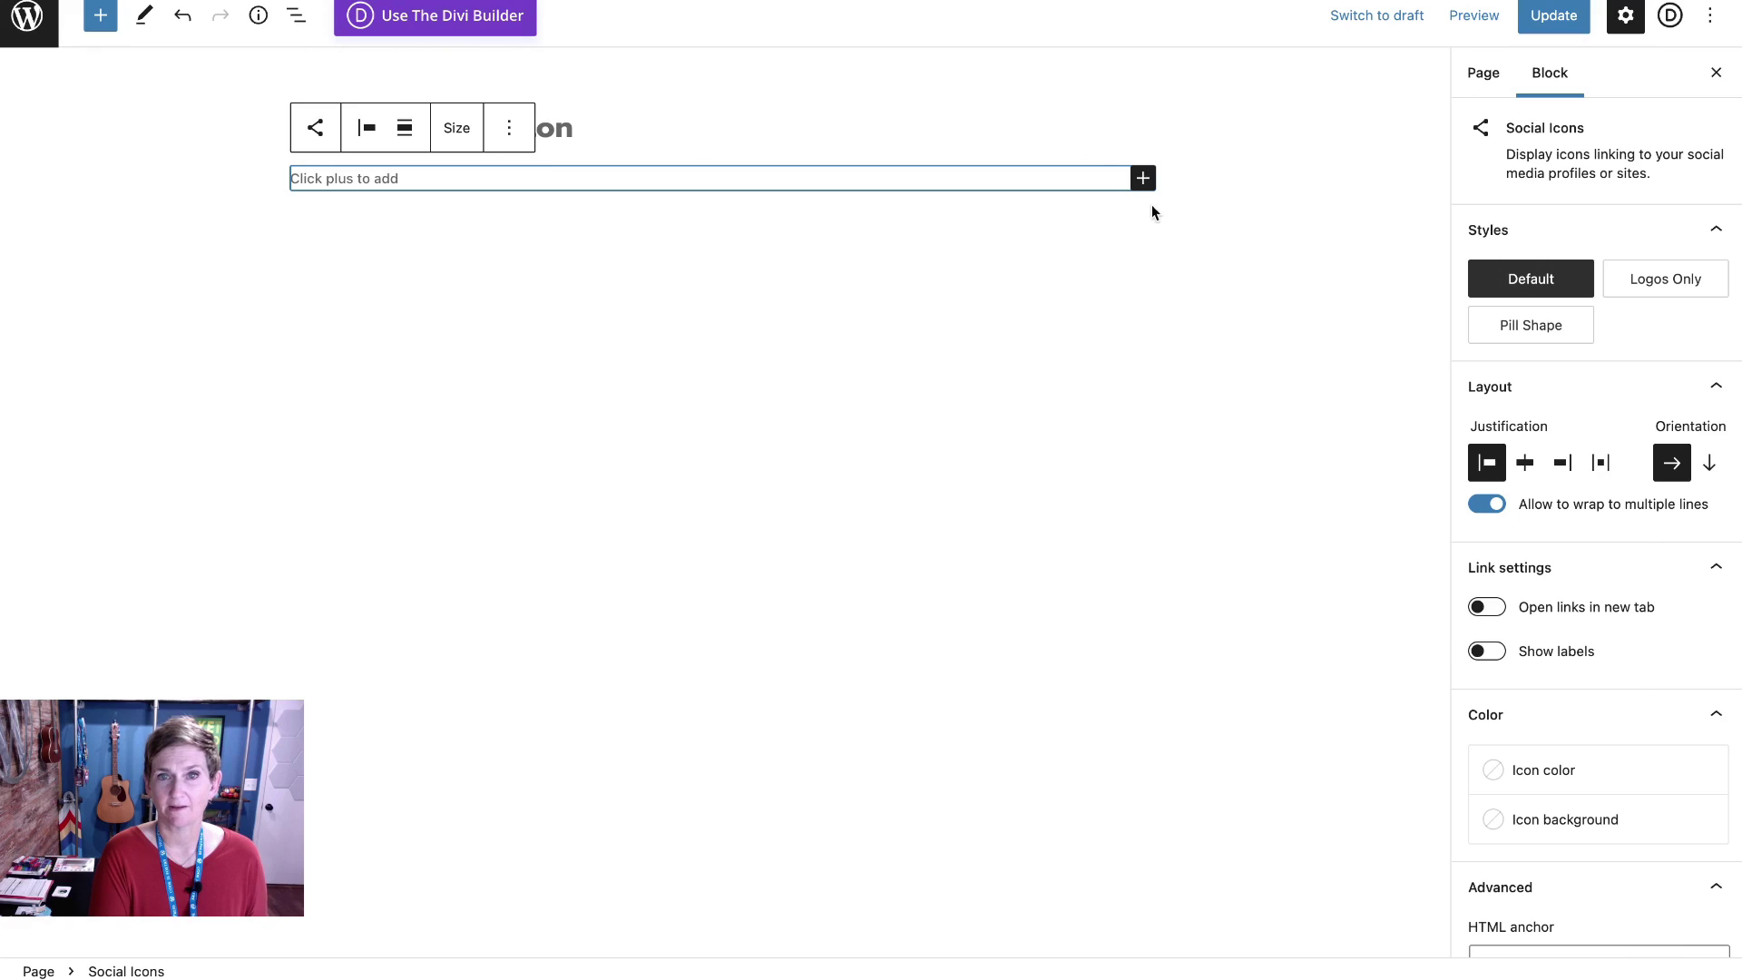
# Add Facebook and Instagram icons to the block, each linked to #
pyautogui.click(1144, 179)
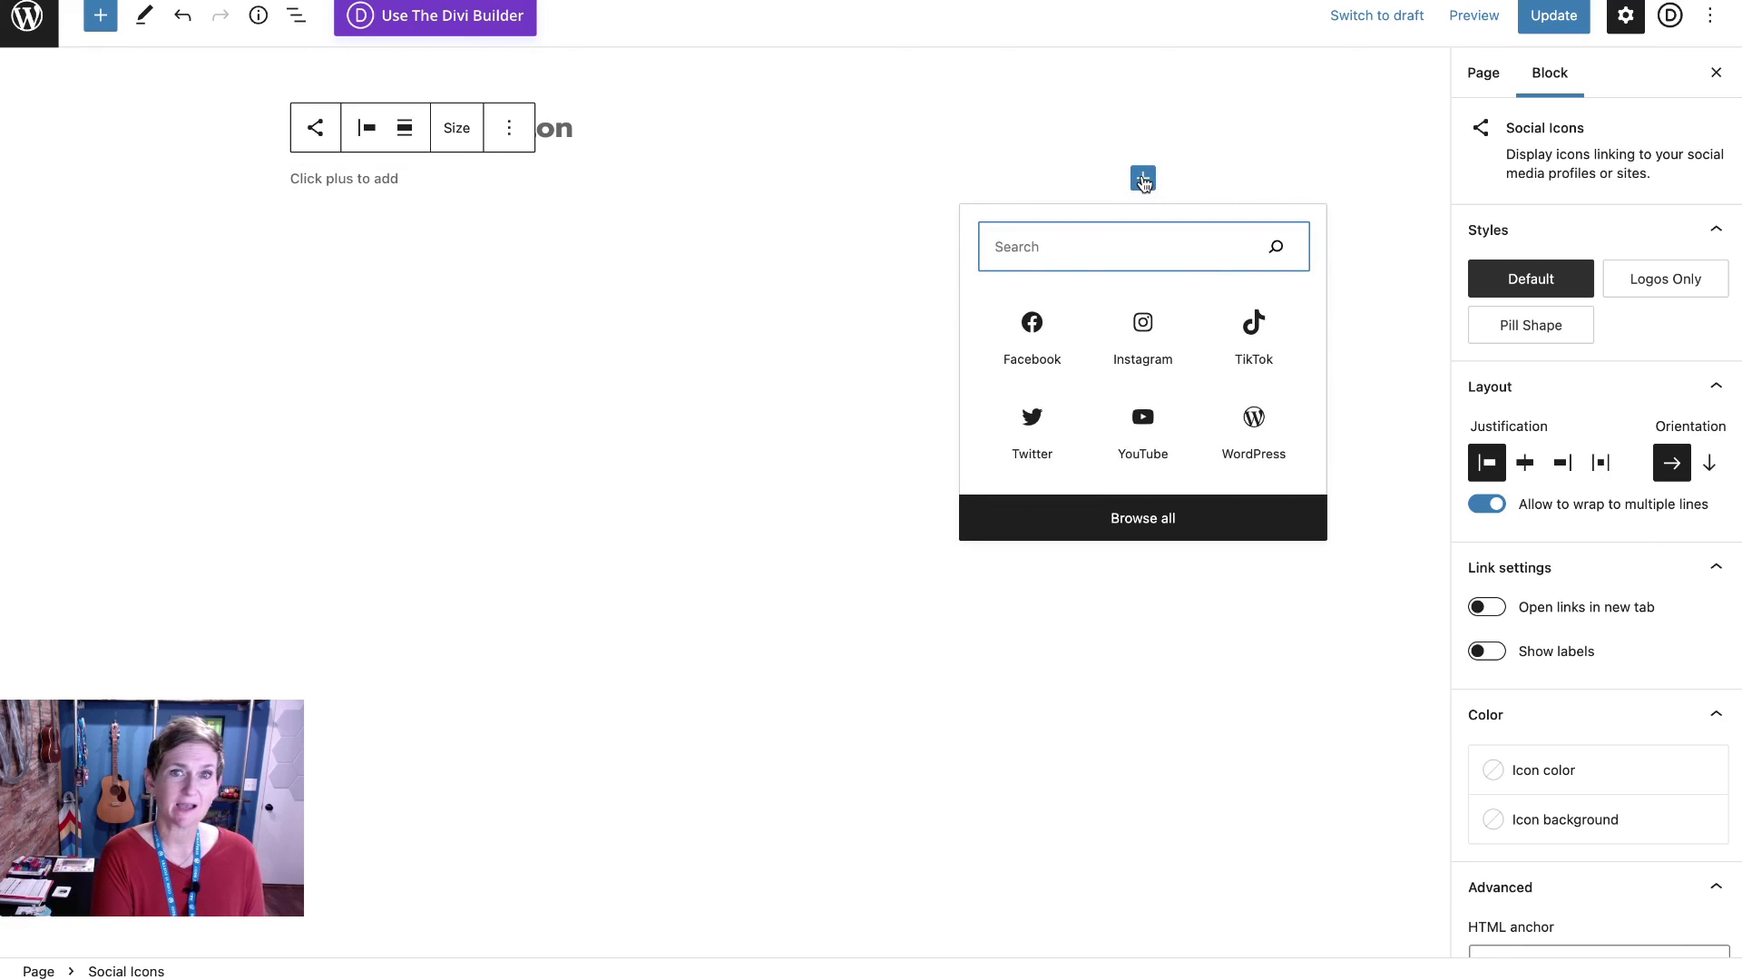
pyautogui.click(1036, 345)
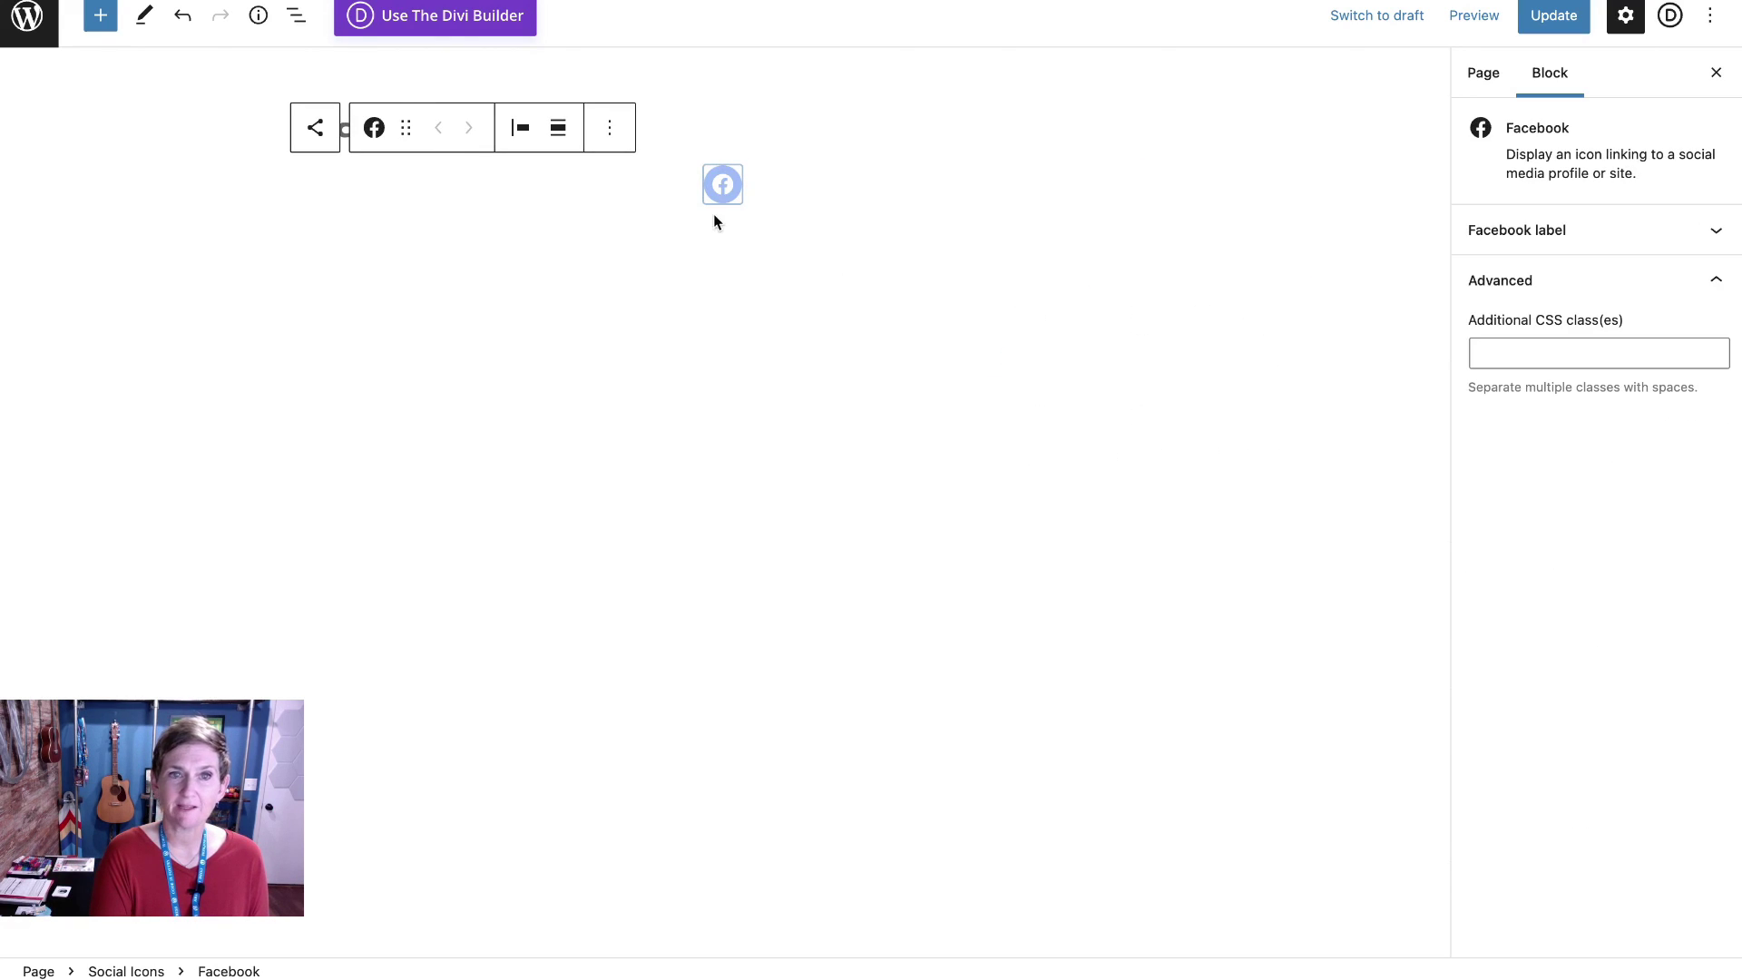
pyautogui.click(721, 189)
pyautogui.write('#')
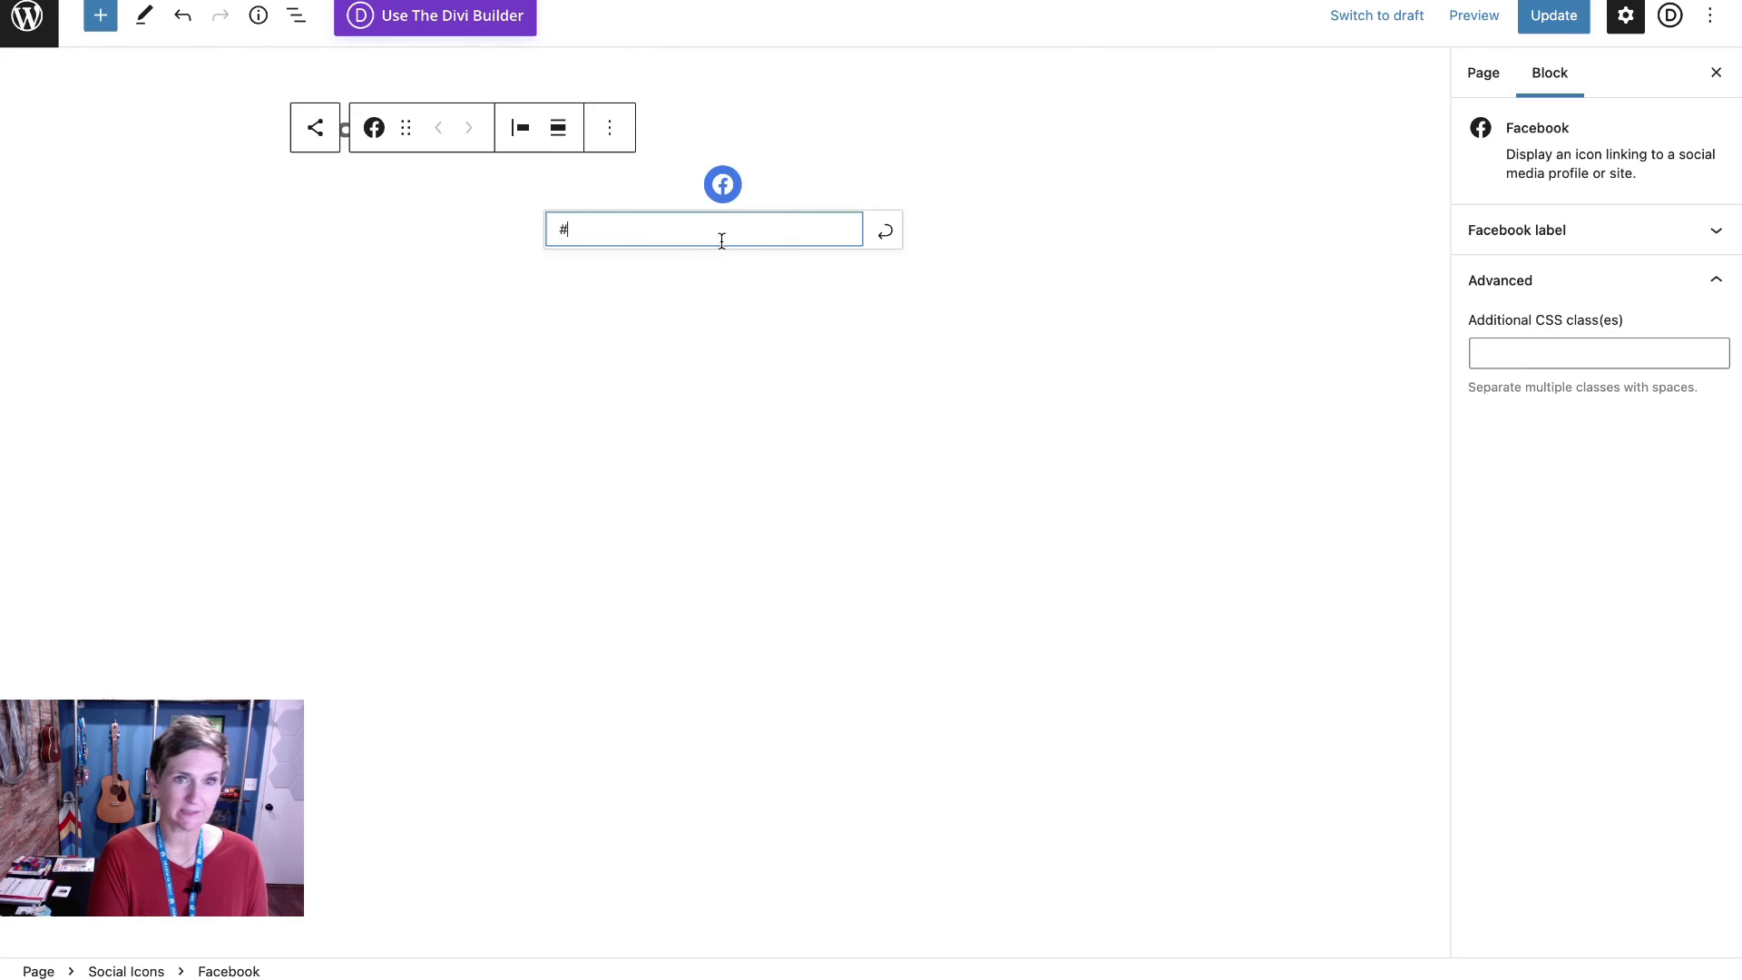
pyautogui.click(1094, 178)
pyautogui.click(1142, 187)
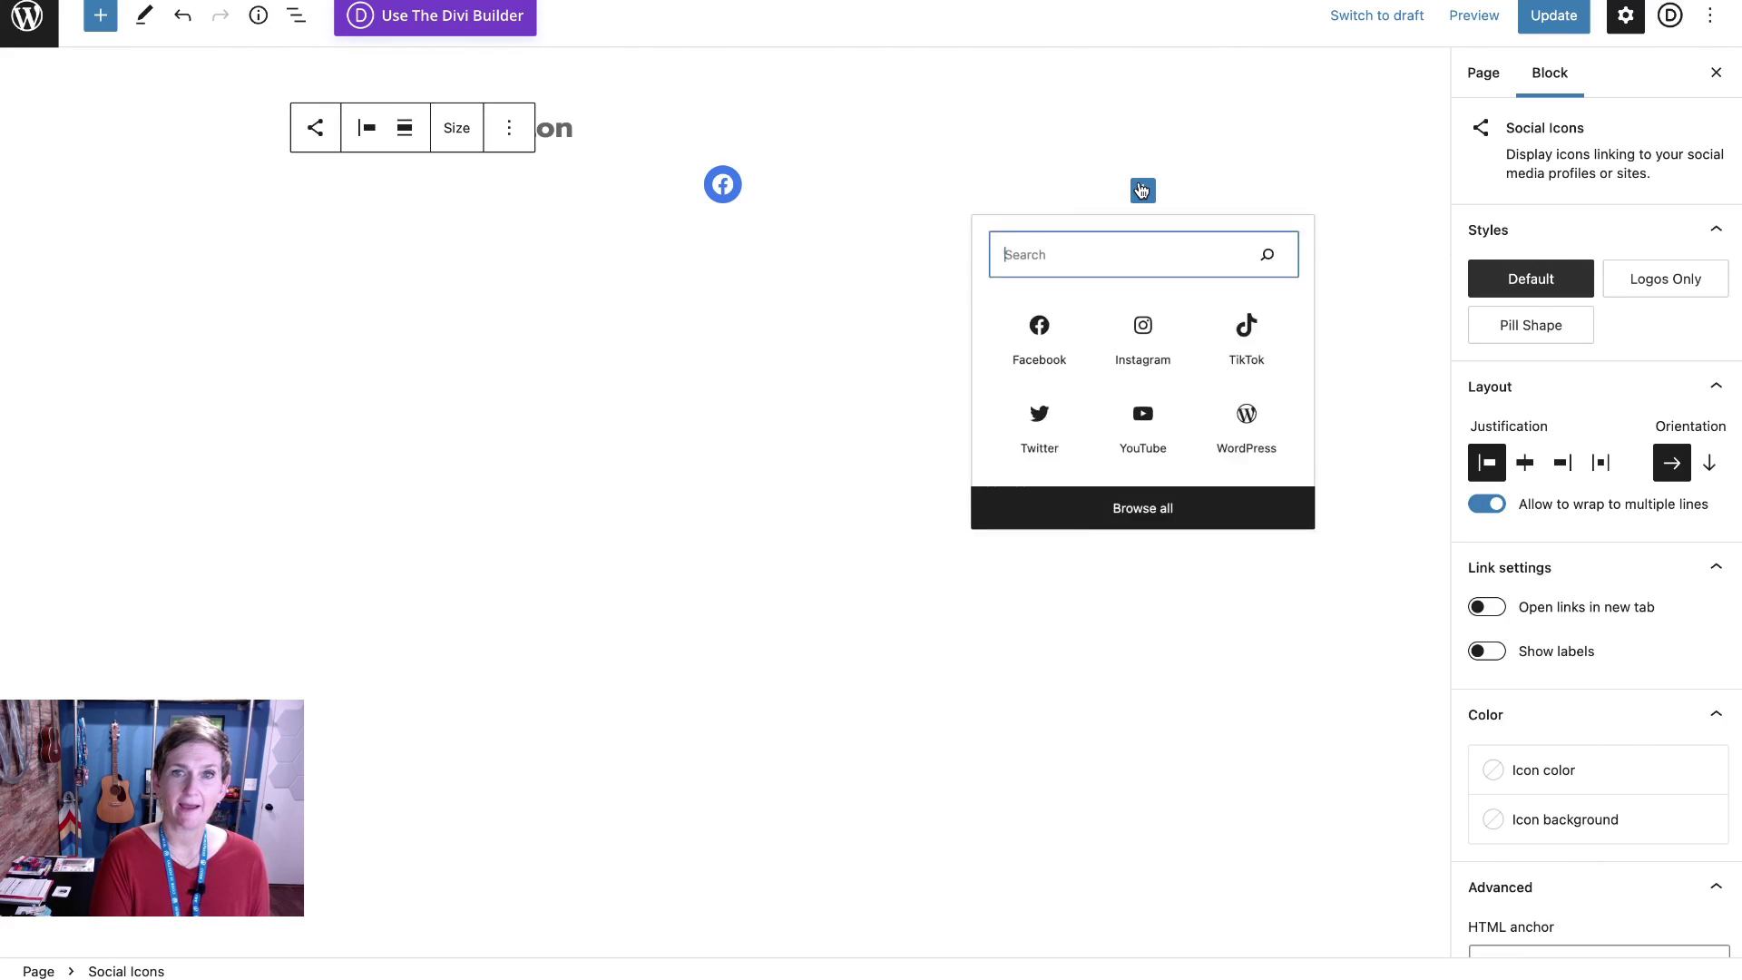
pyautogui.click(1142, 340)
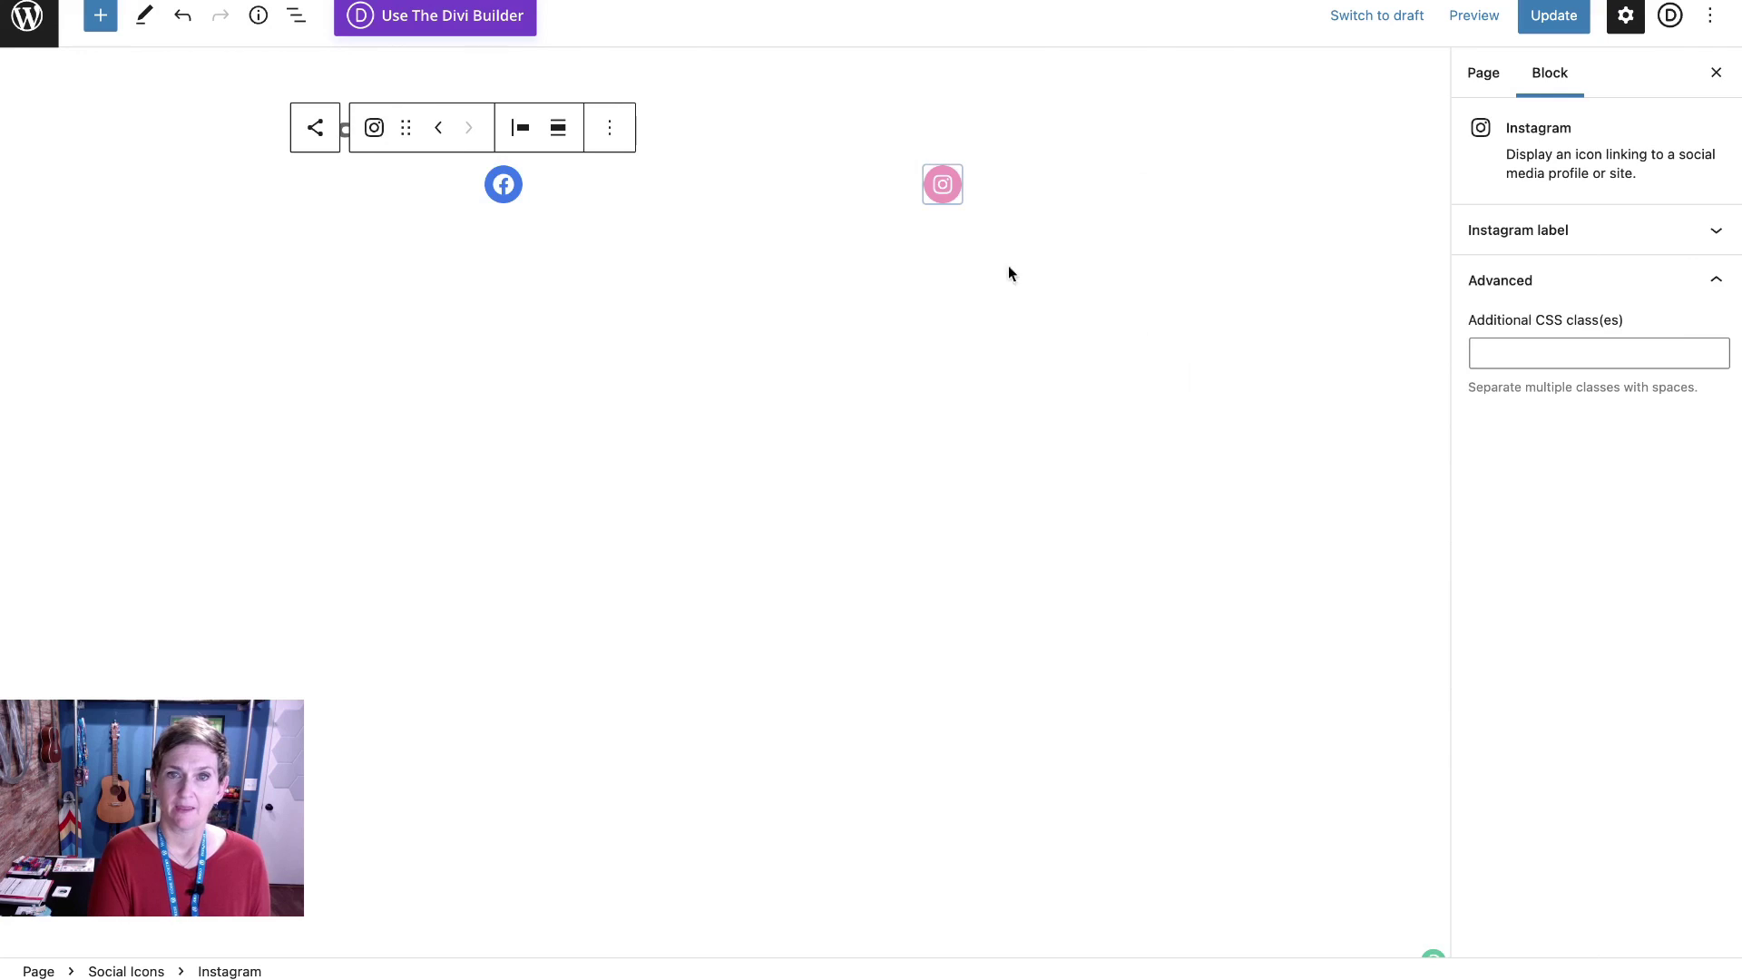
pyautogui.click(942, 185)
pyautogui.write('#')
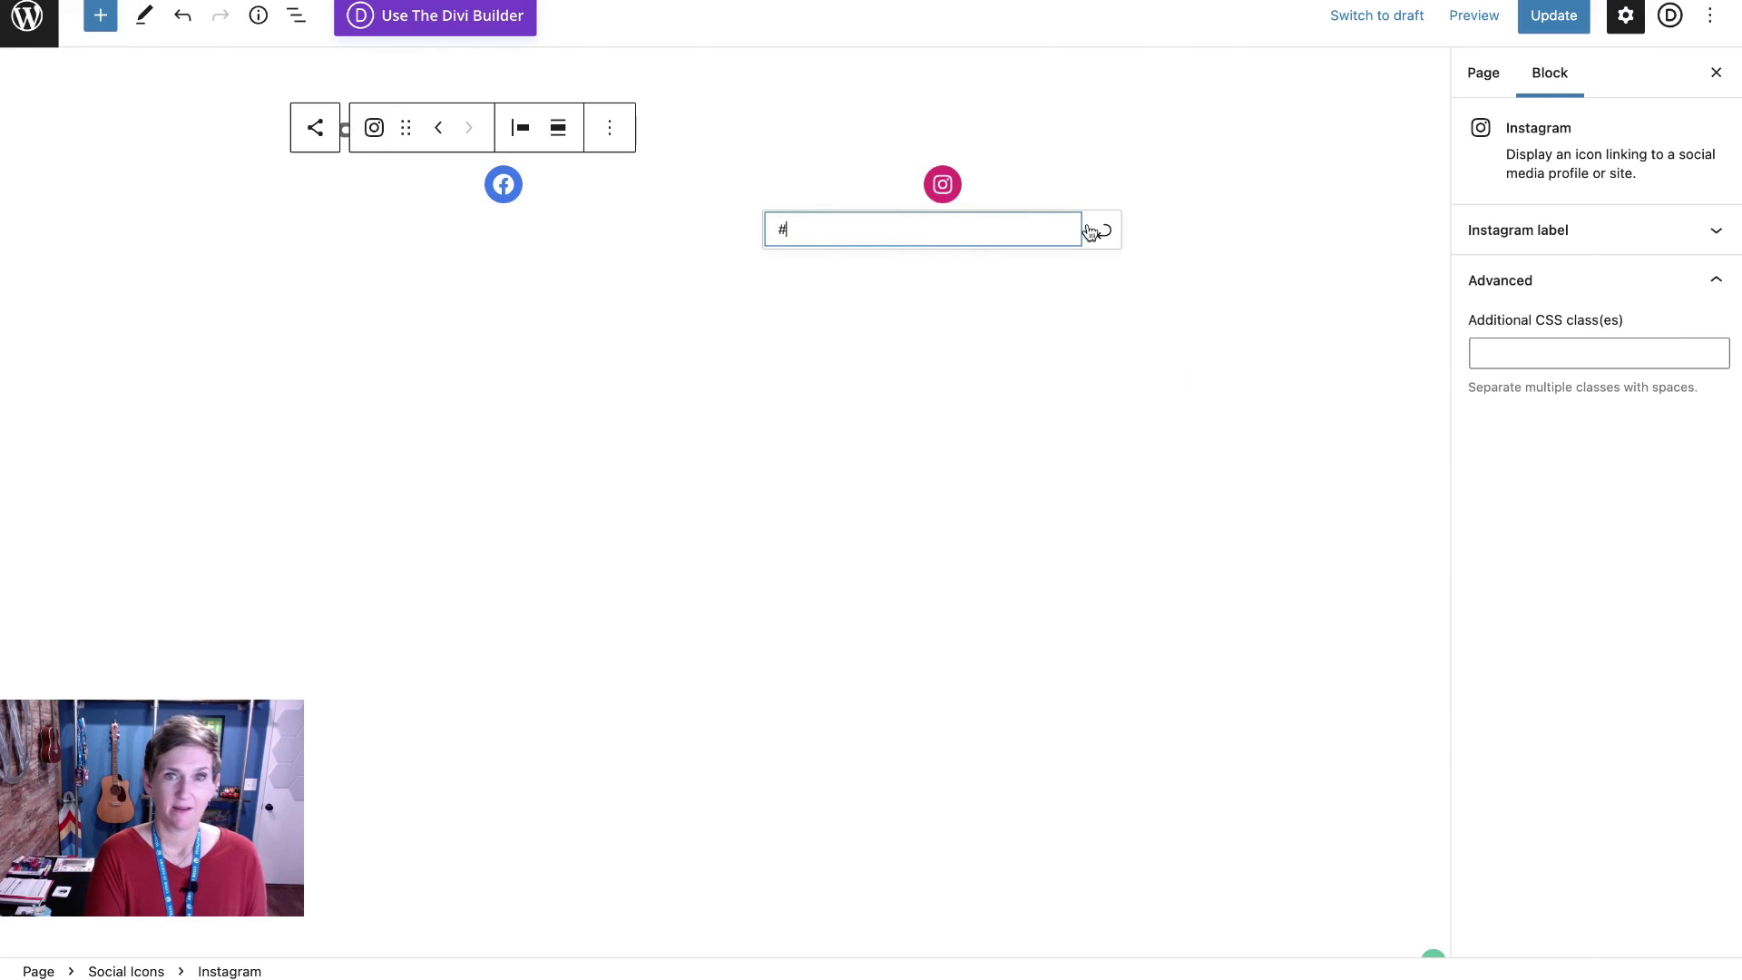
pyautogui.click(1123, 194)
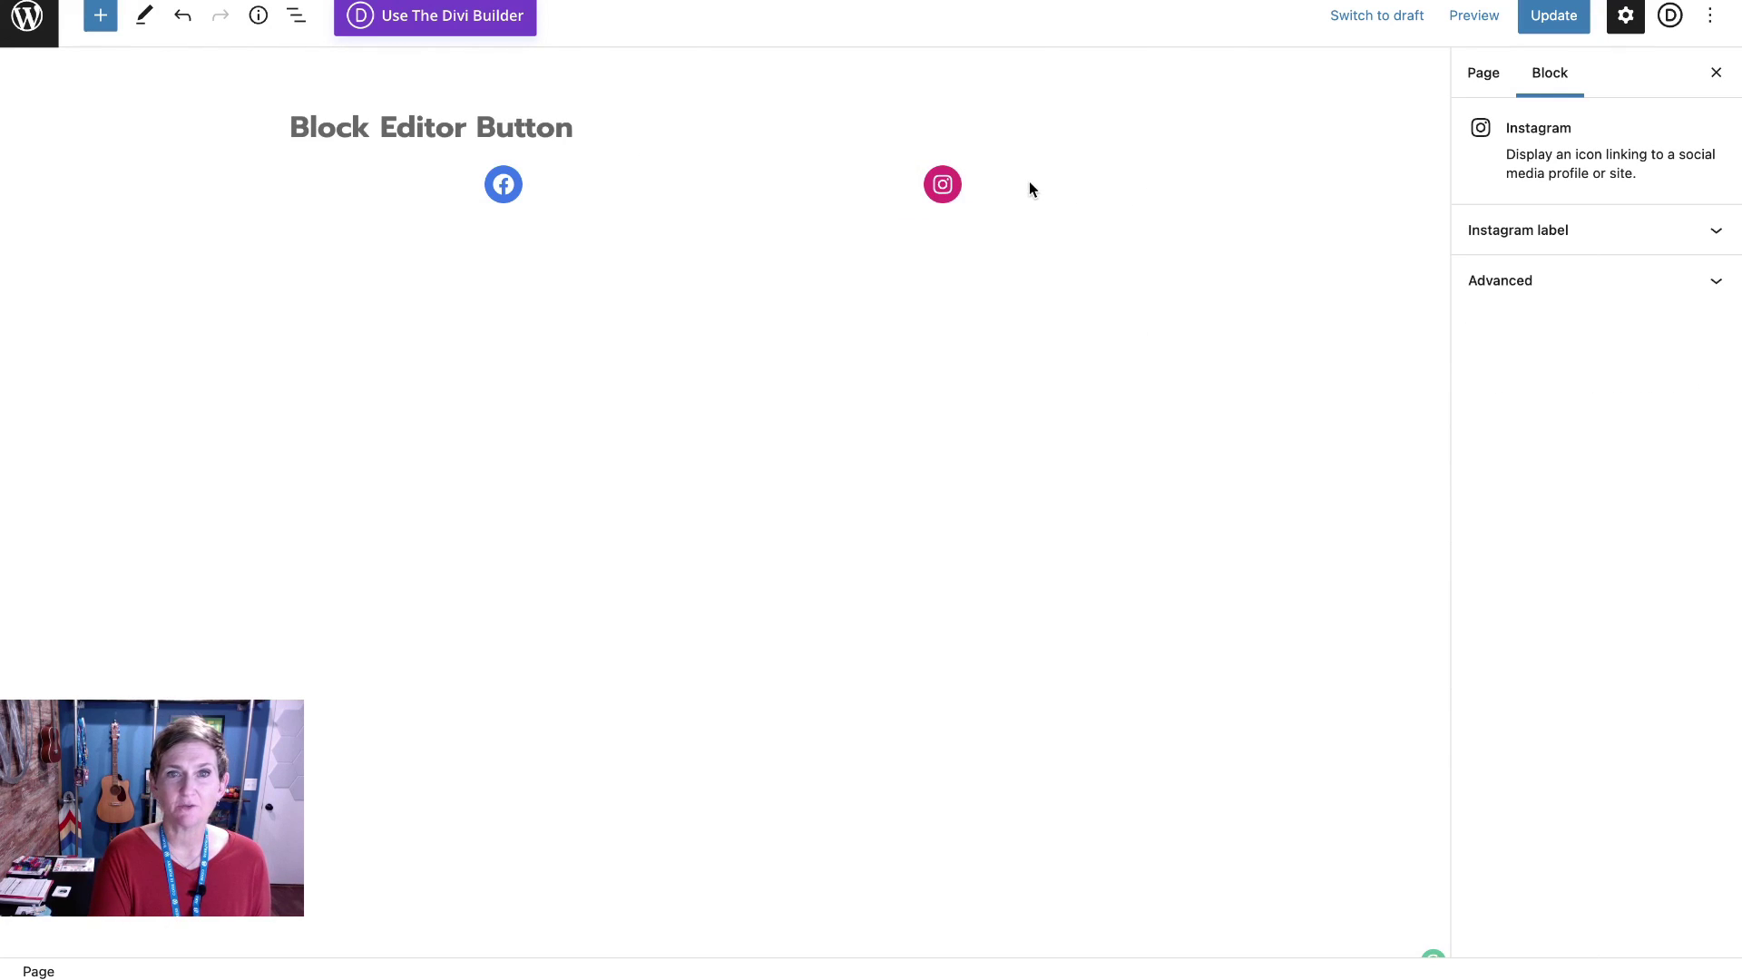
# Add TikTok, YouTube (linked to #) and Twitter icons to the Social Icons block
pyautogui.click(1032, 184)
pyautogui.click(1142, 191)
pyautogui.click(1252, 338)
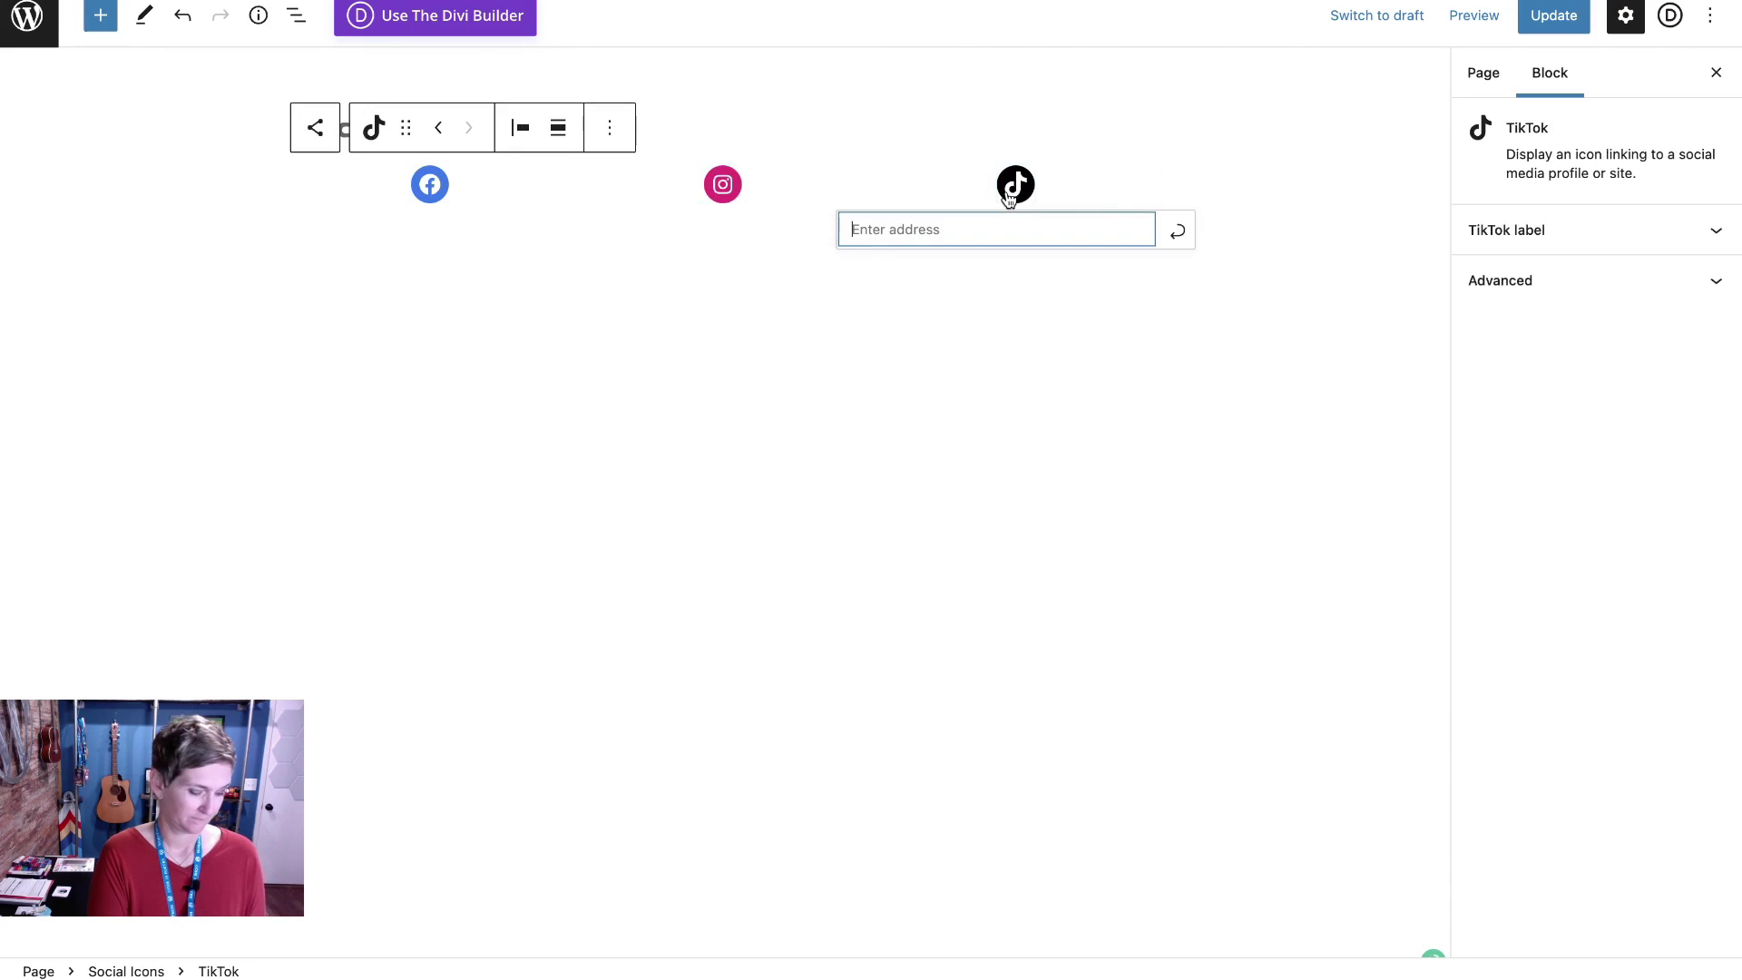
pyautogui.click(1158, 191)
pyautogui.click(1143, 190)
pyautogui.click(1146, 327)
pyautogui.write('#')
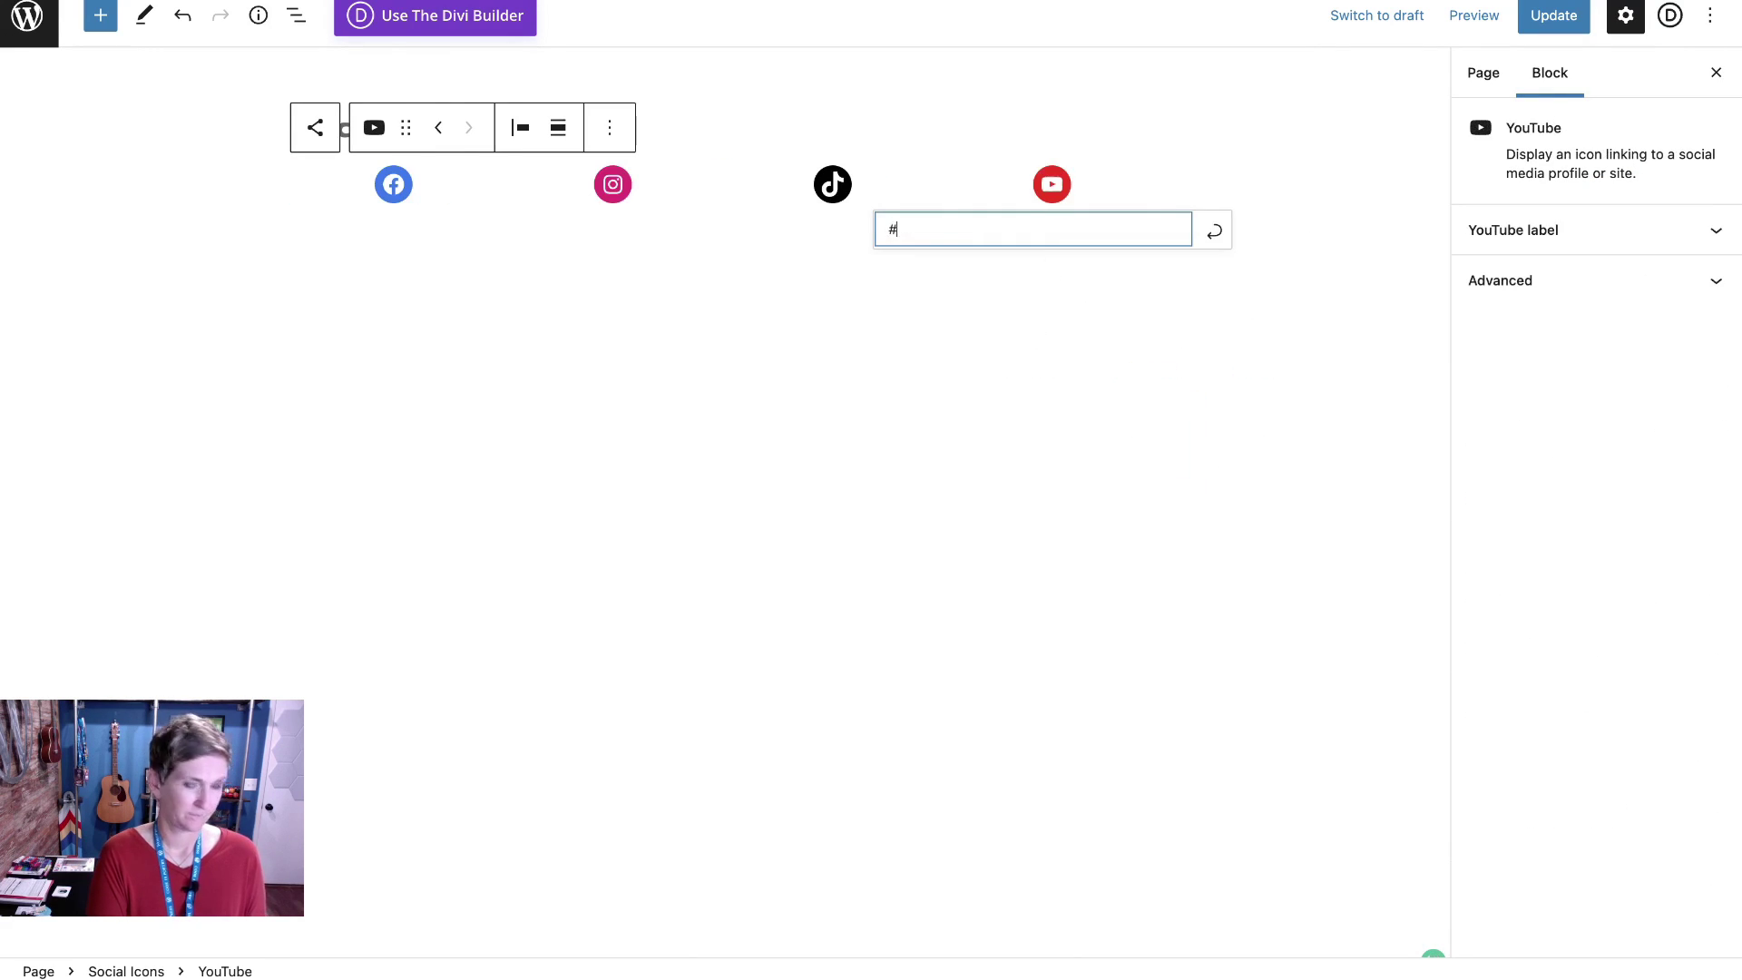
pyautogui.click(1159, 190)
pyautogui.click(1144, 188)
pyautogui.click(1031, 463)
pyautogui.click(1080, 277)
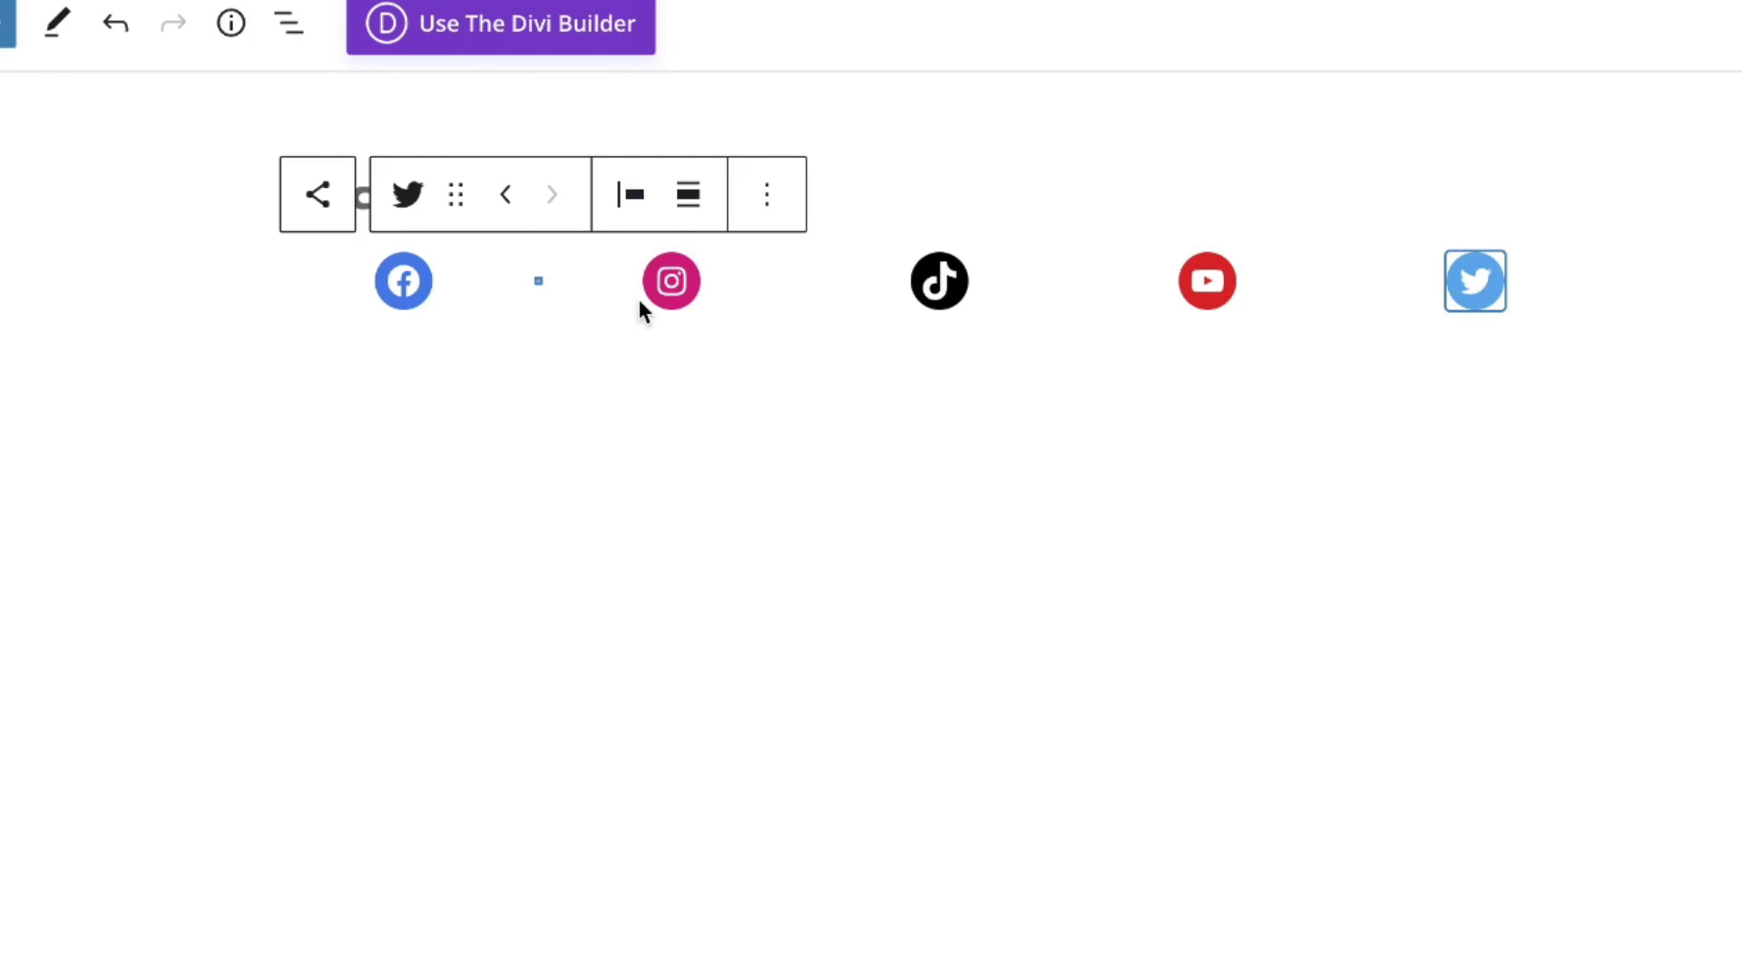
# Give the Social Icons block the Pill Shape style and turn on Show labels
pyautogui.click(319, 216)
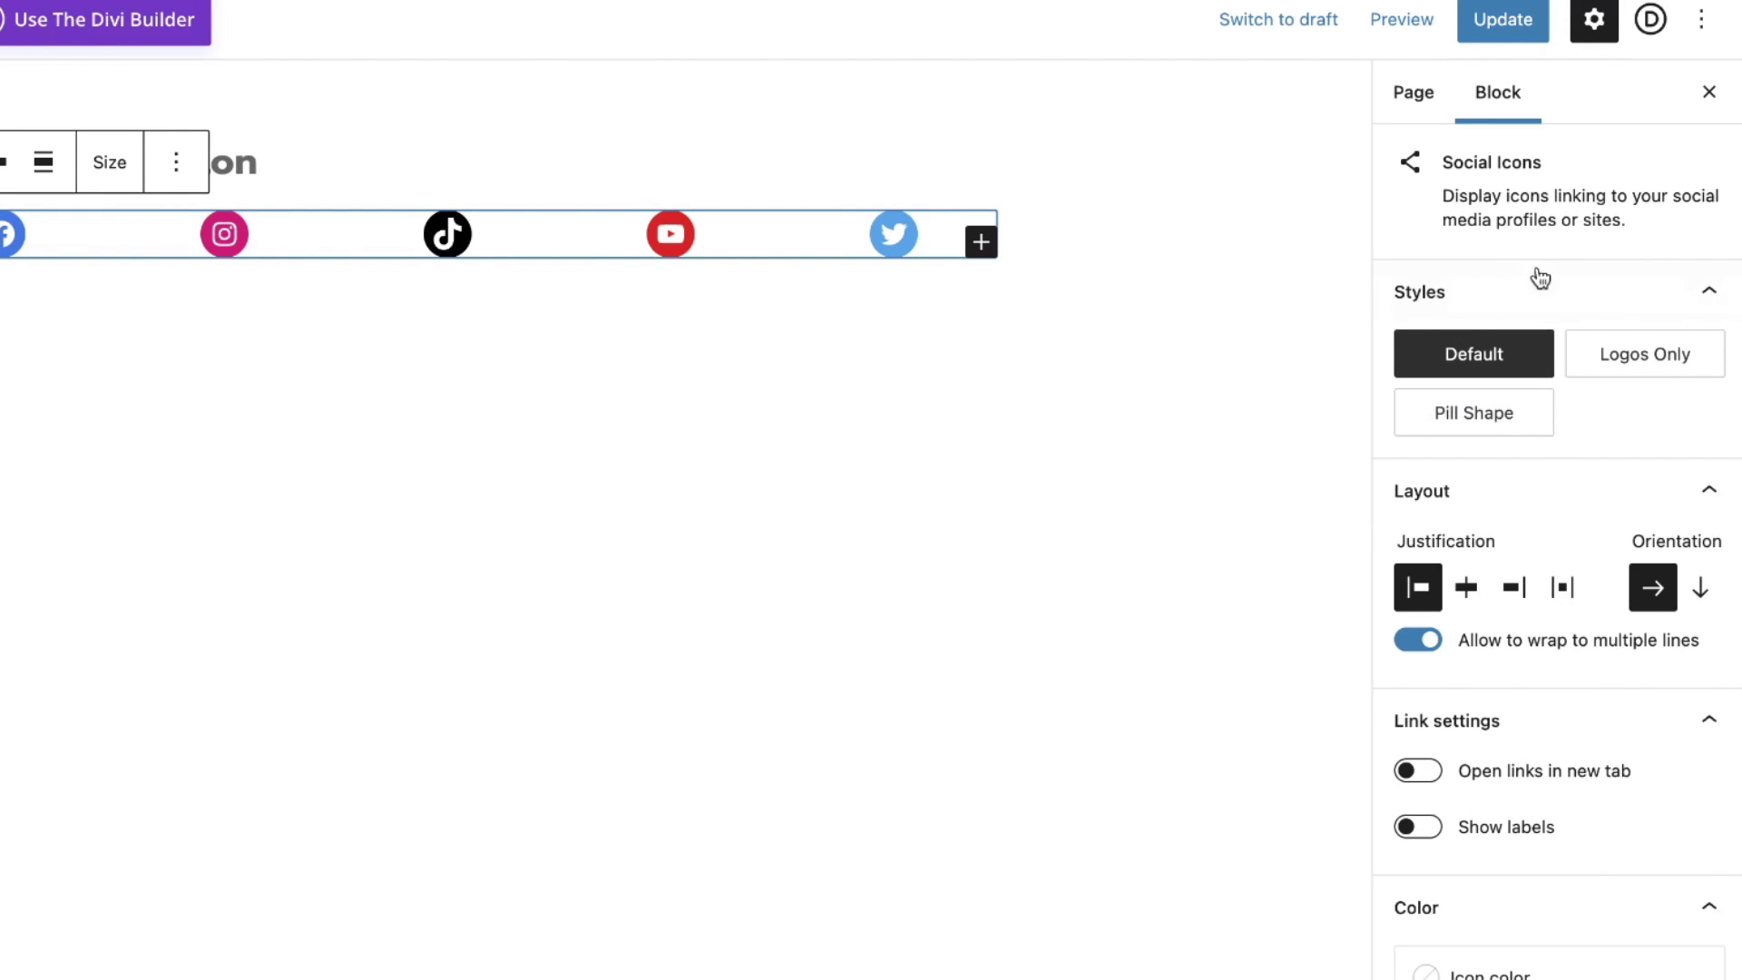
pyautogui.moveTo(1534, 372)
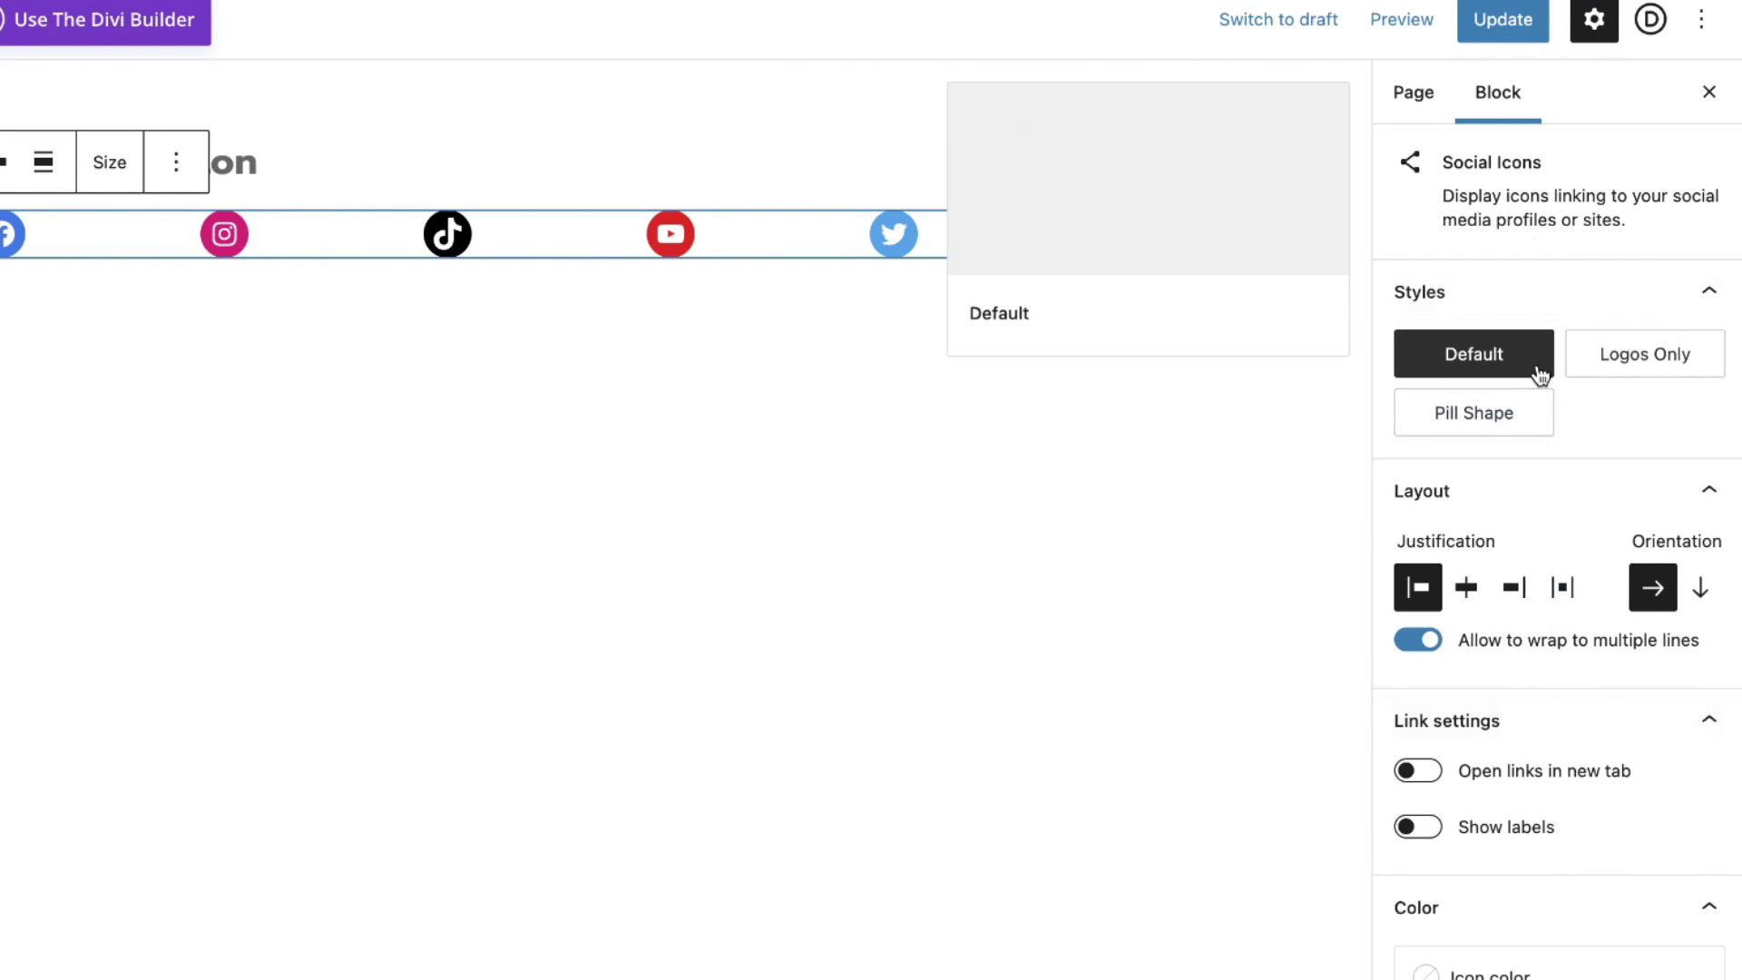
pyautogui.click(1634, 363)
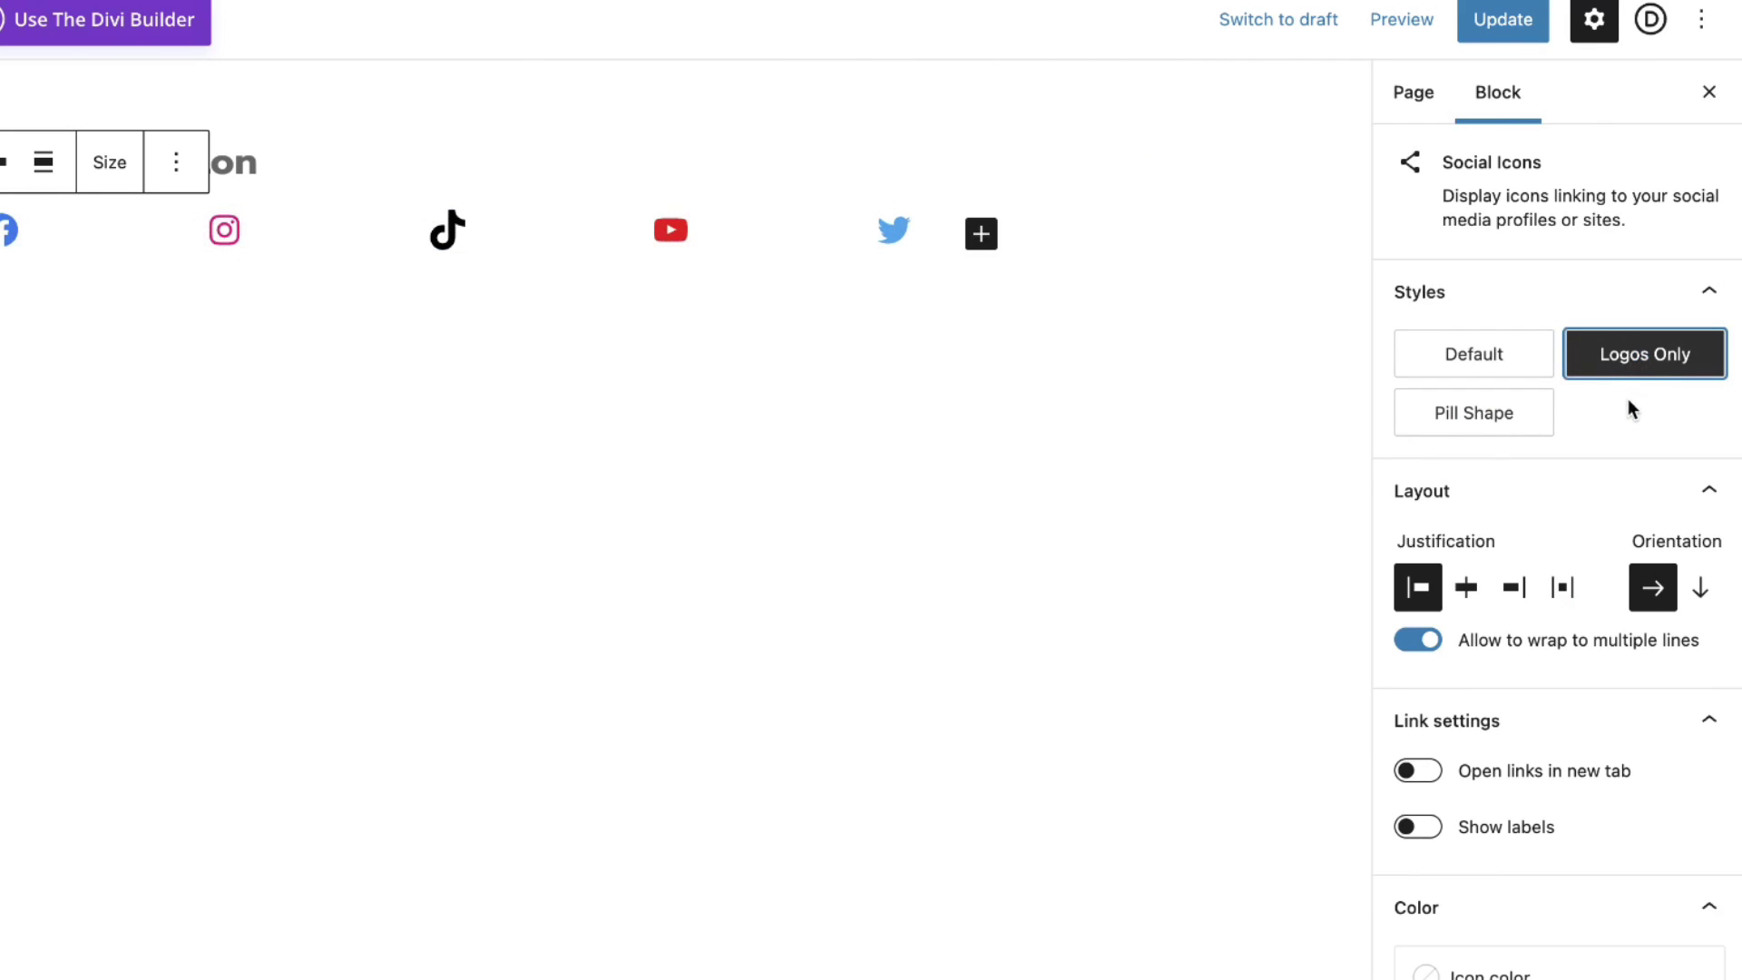
pyautogui.click(1516, 368)
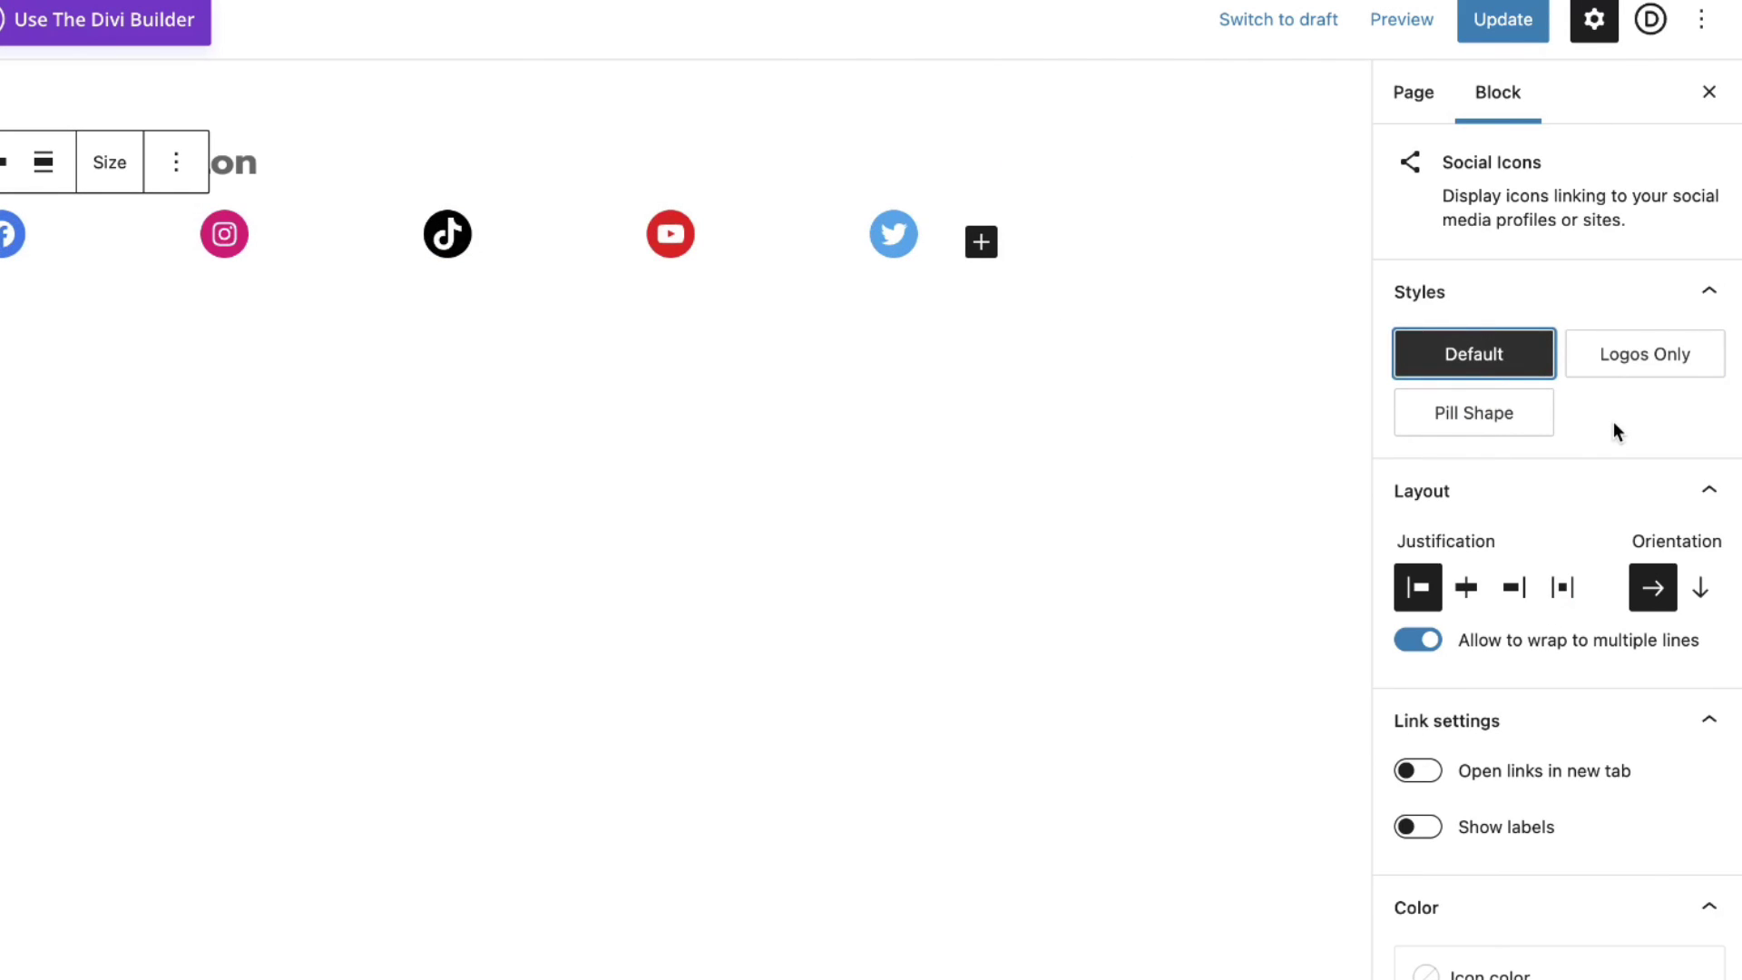
pyautogui.click(1616, 374)
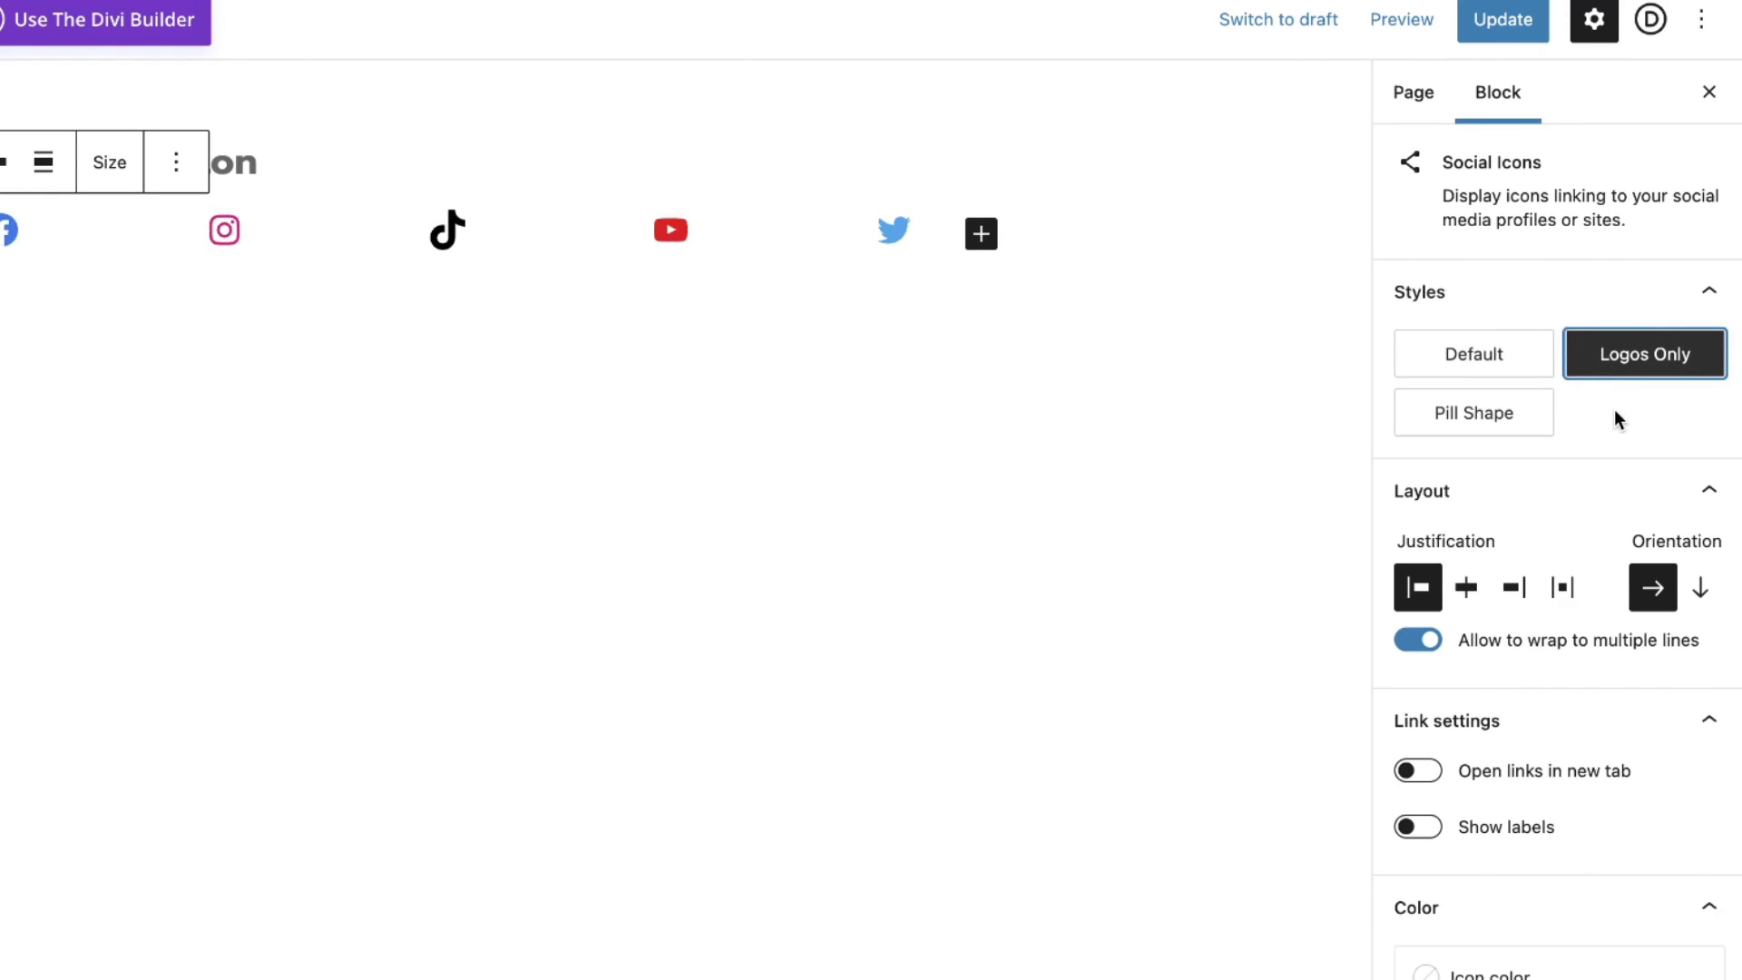
pyautogui.moveTo(1615, 381)
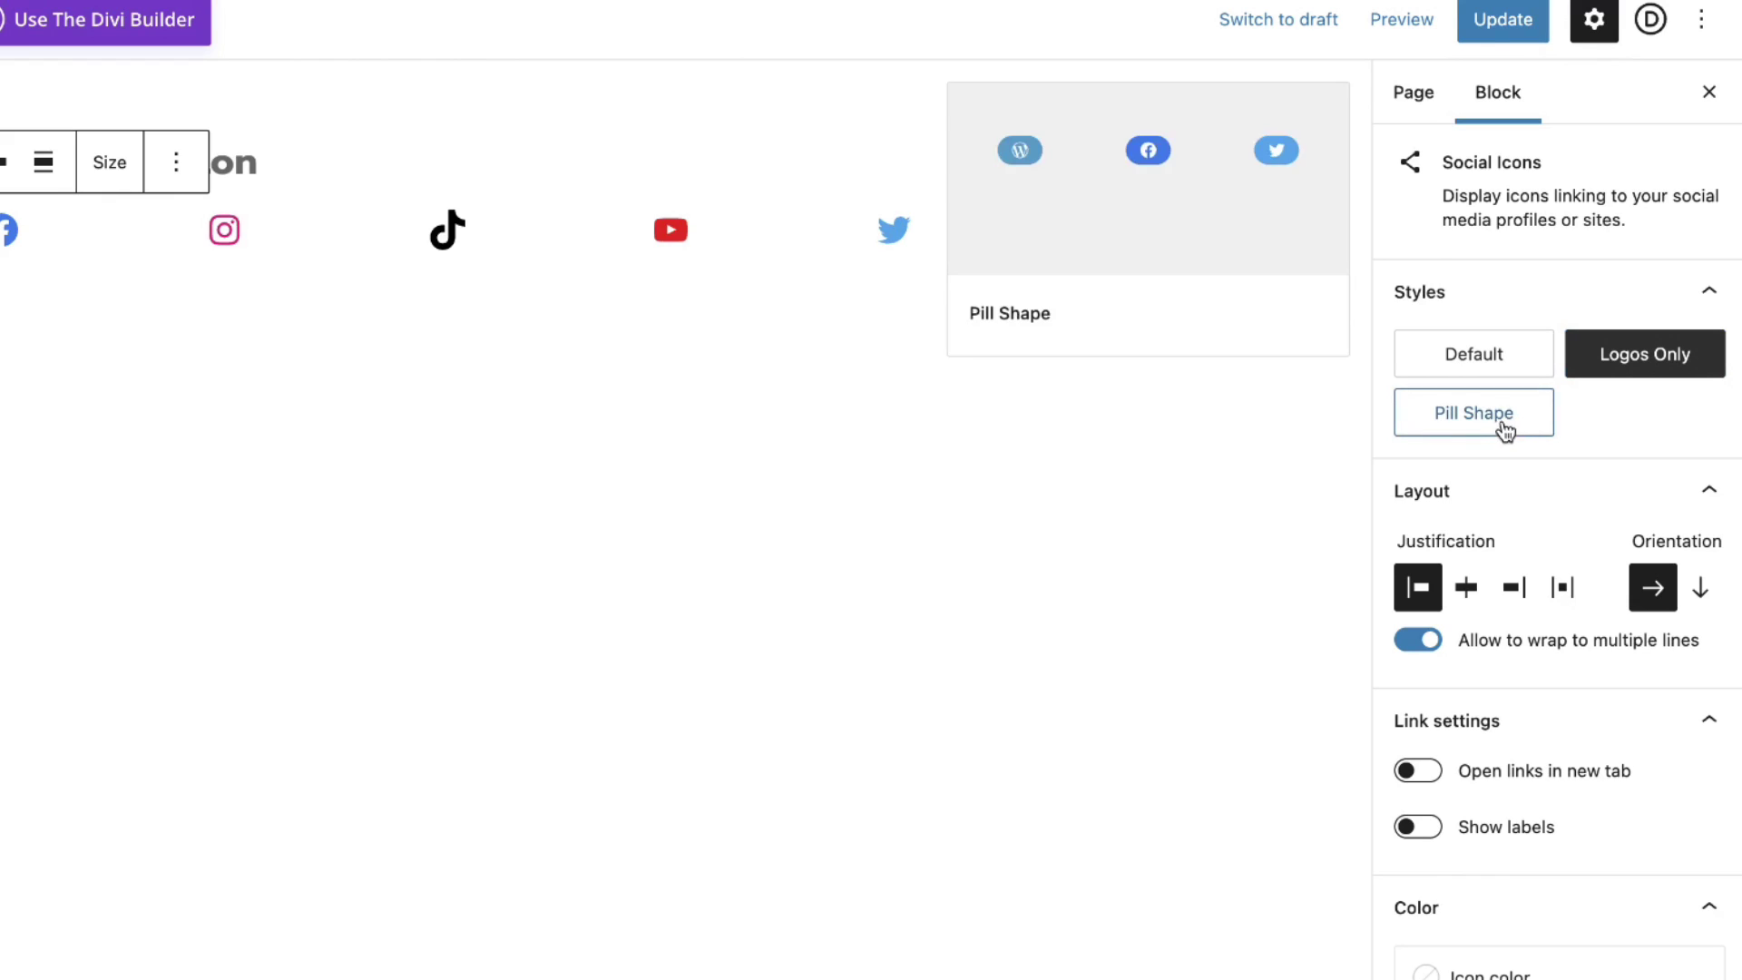
pyautogui.click(1542, 426)
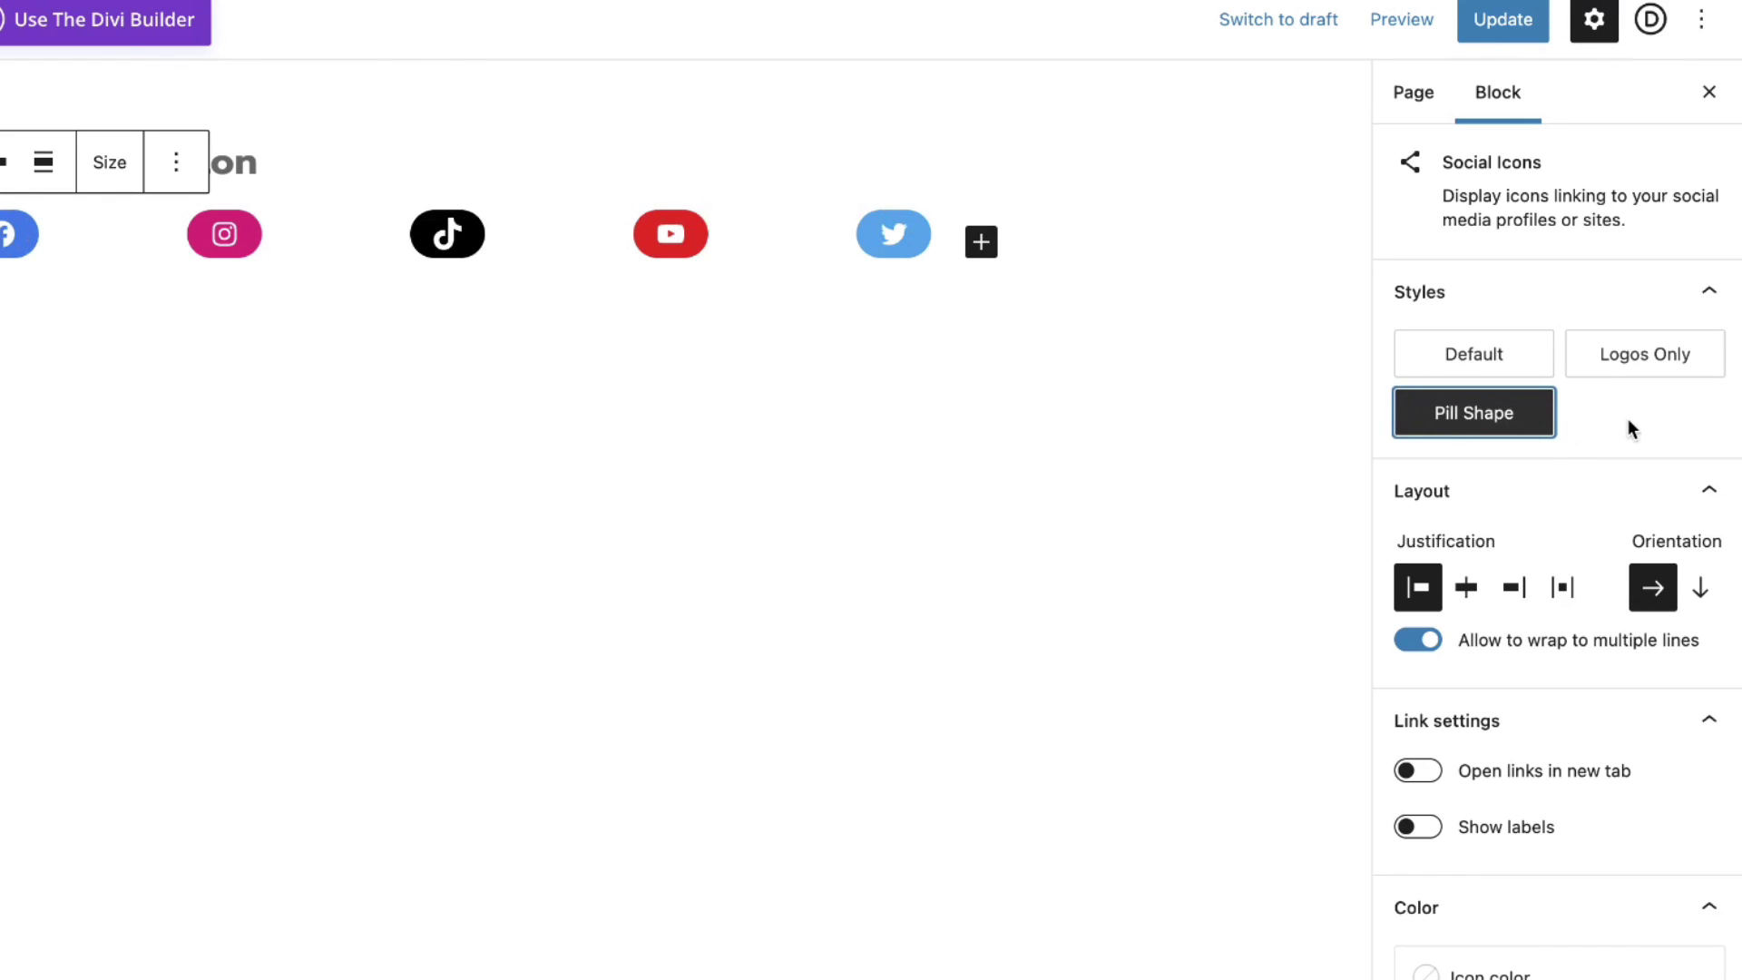
pyautogui.click(1420, 830)
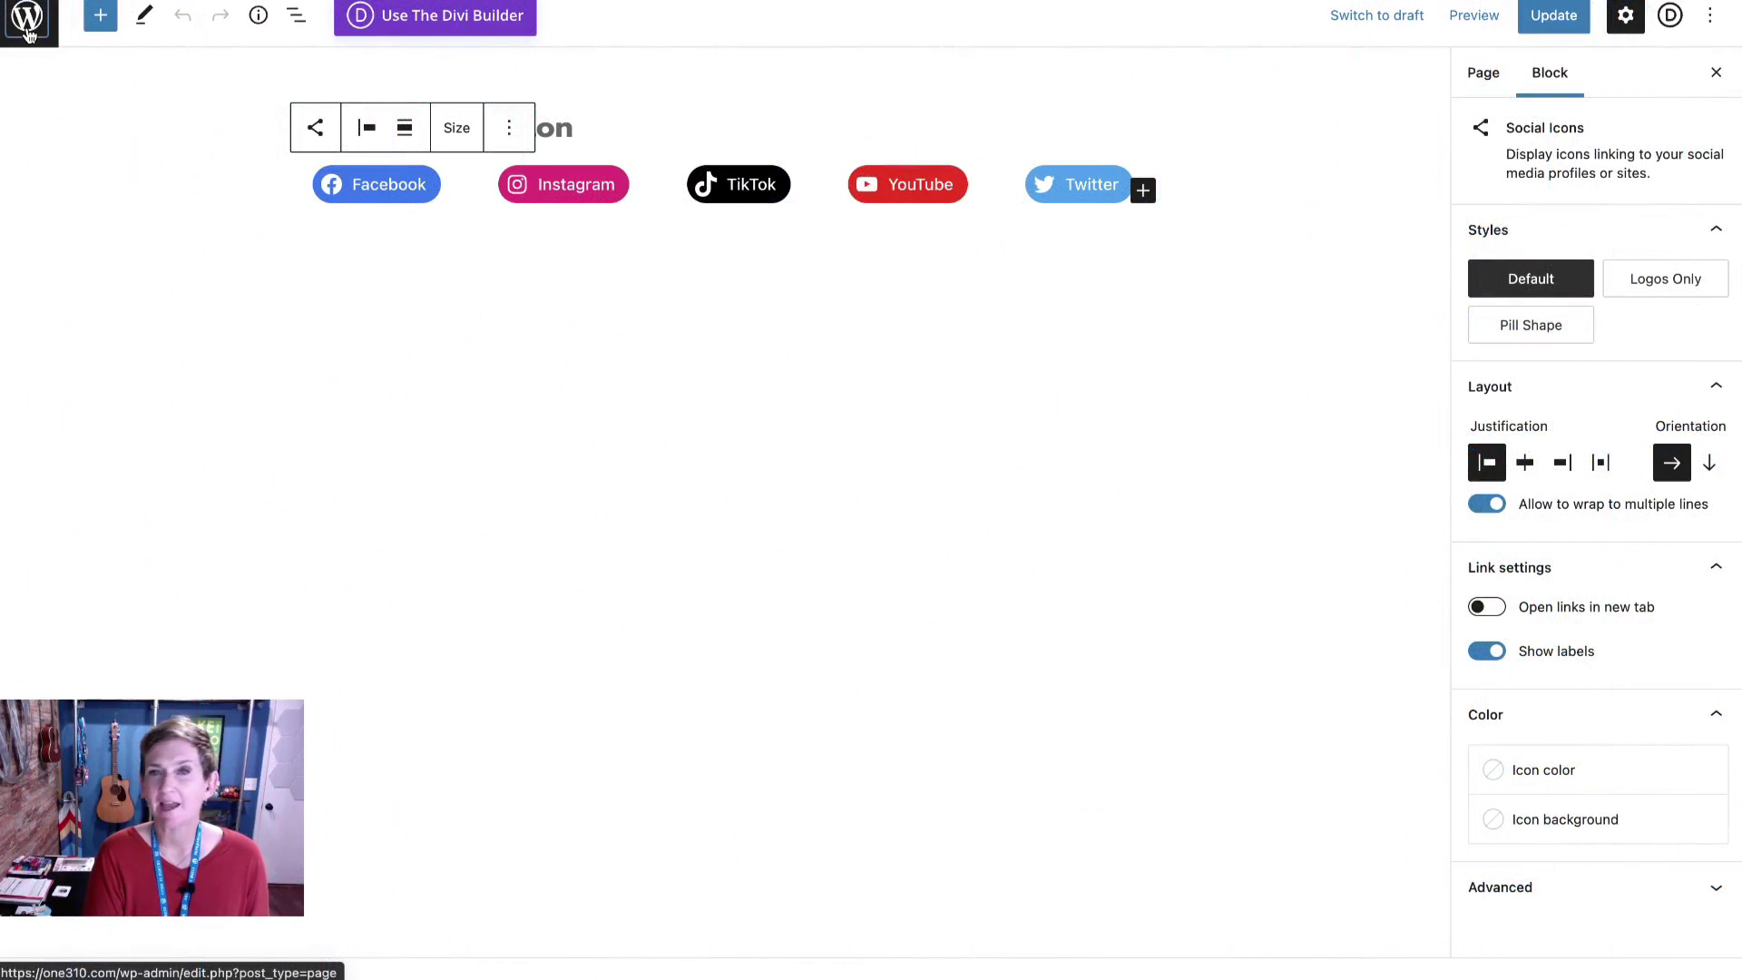
# Enter .wp-block-social-link { border-radius: 0px !important; } in the Customizer's Additional CSS
pyautogui.click(28, 33)
pyautogui.moveTo(69, 411)
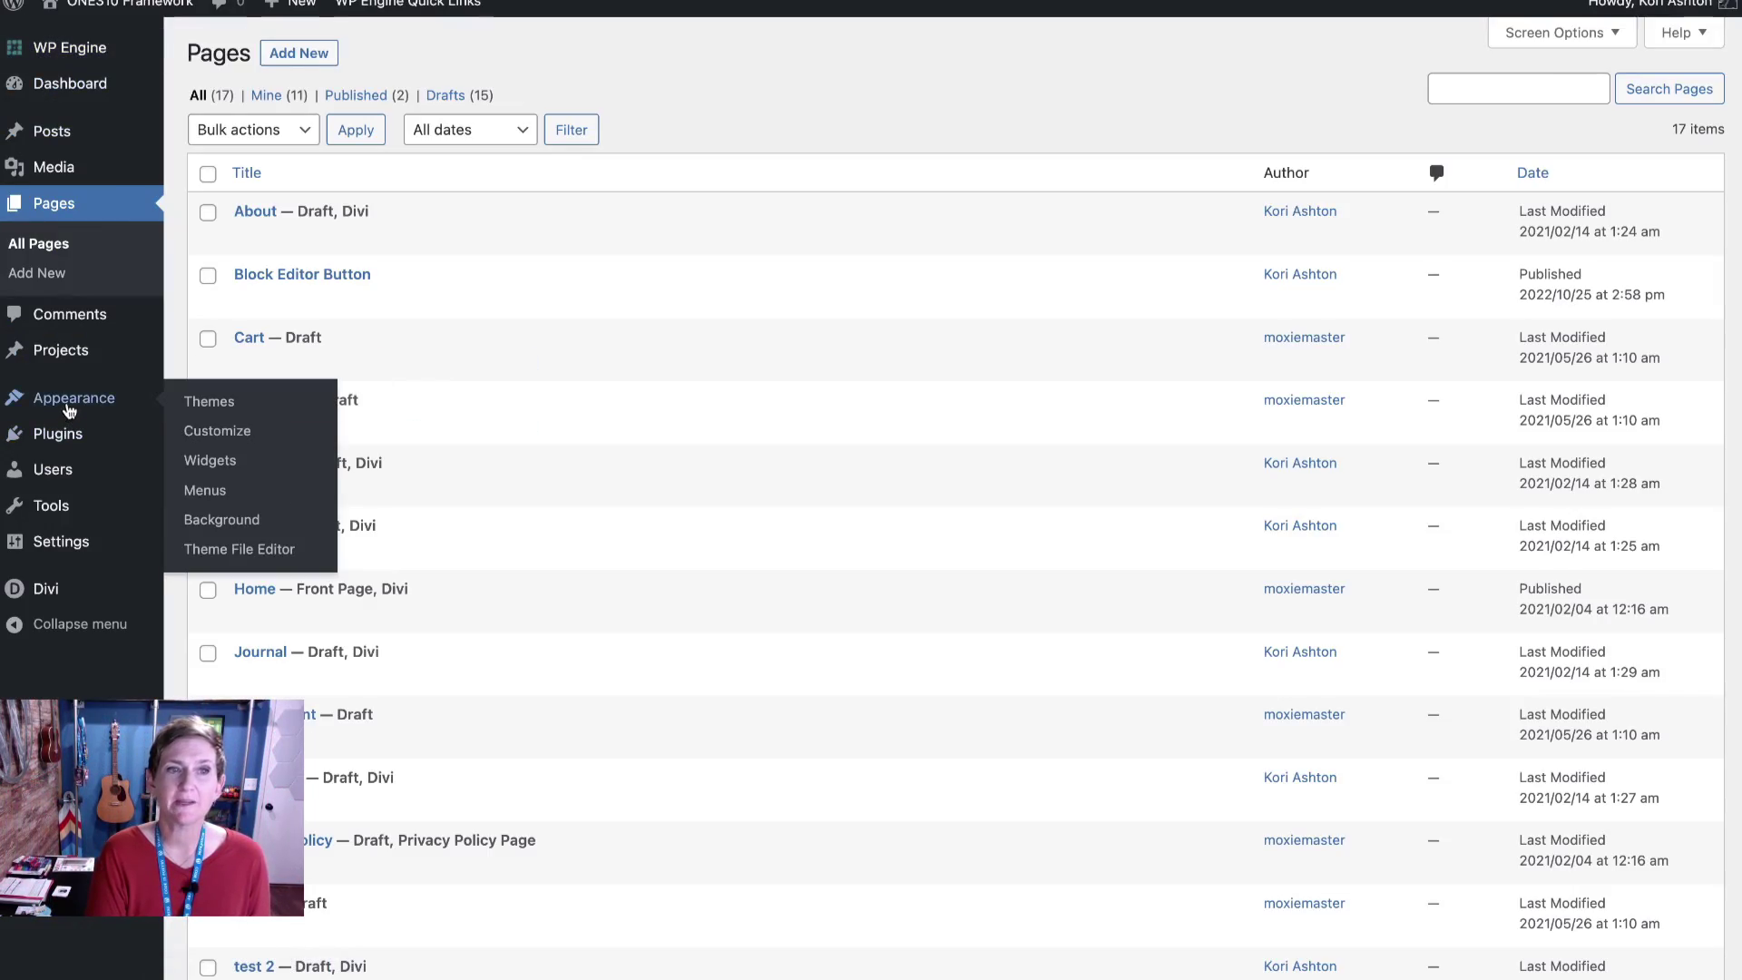
pyautogui.click(259, 439)
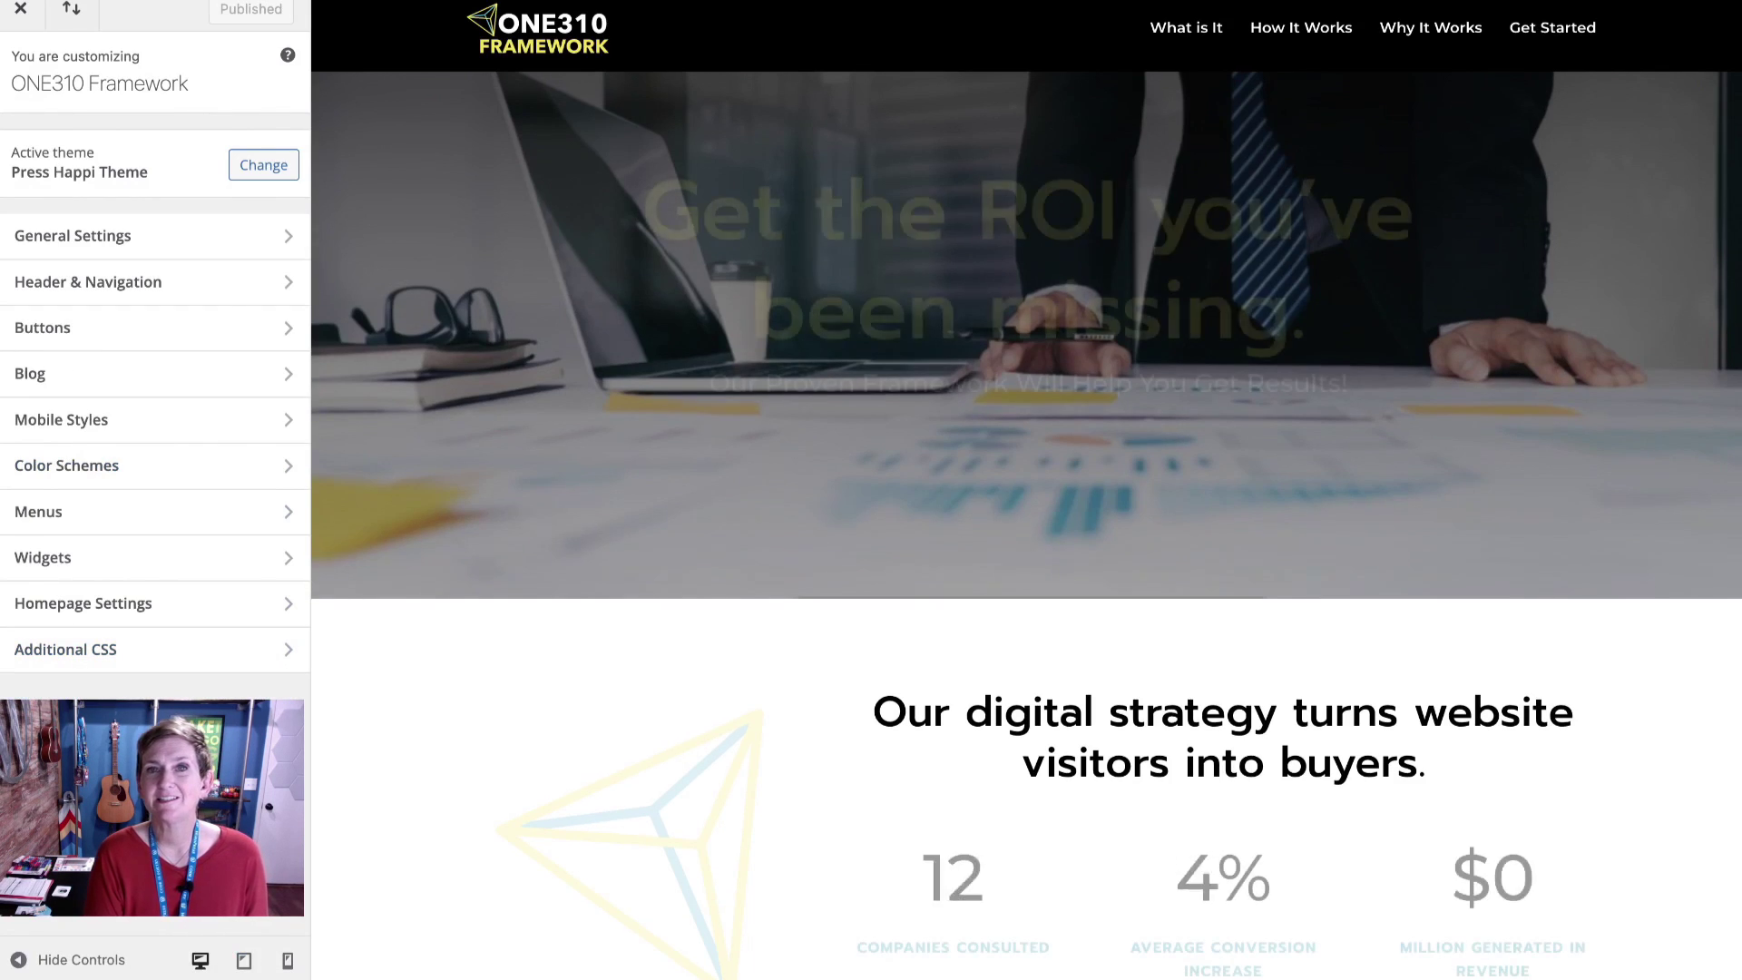
pyautogui.click(85, 652)
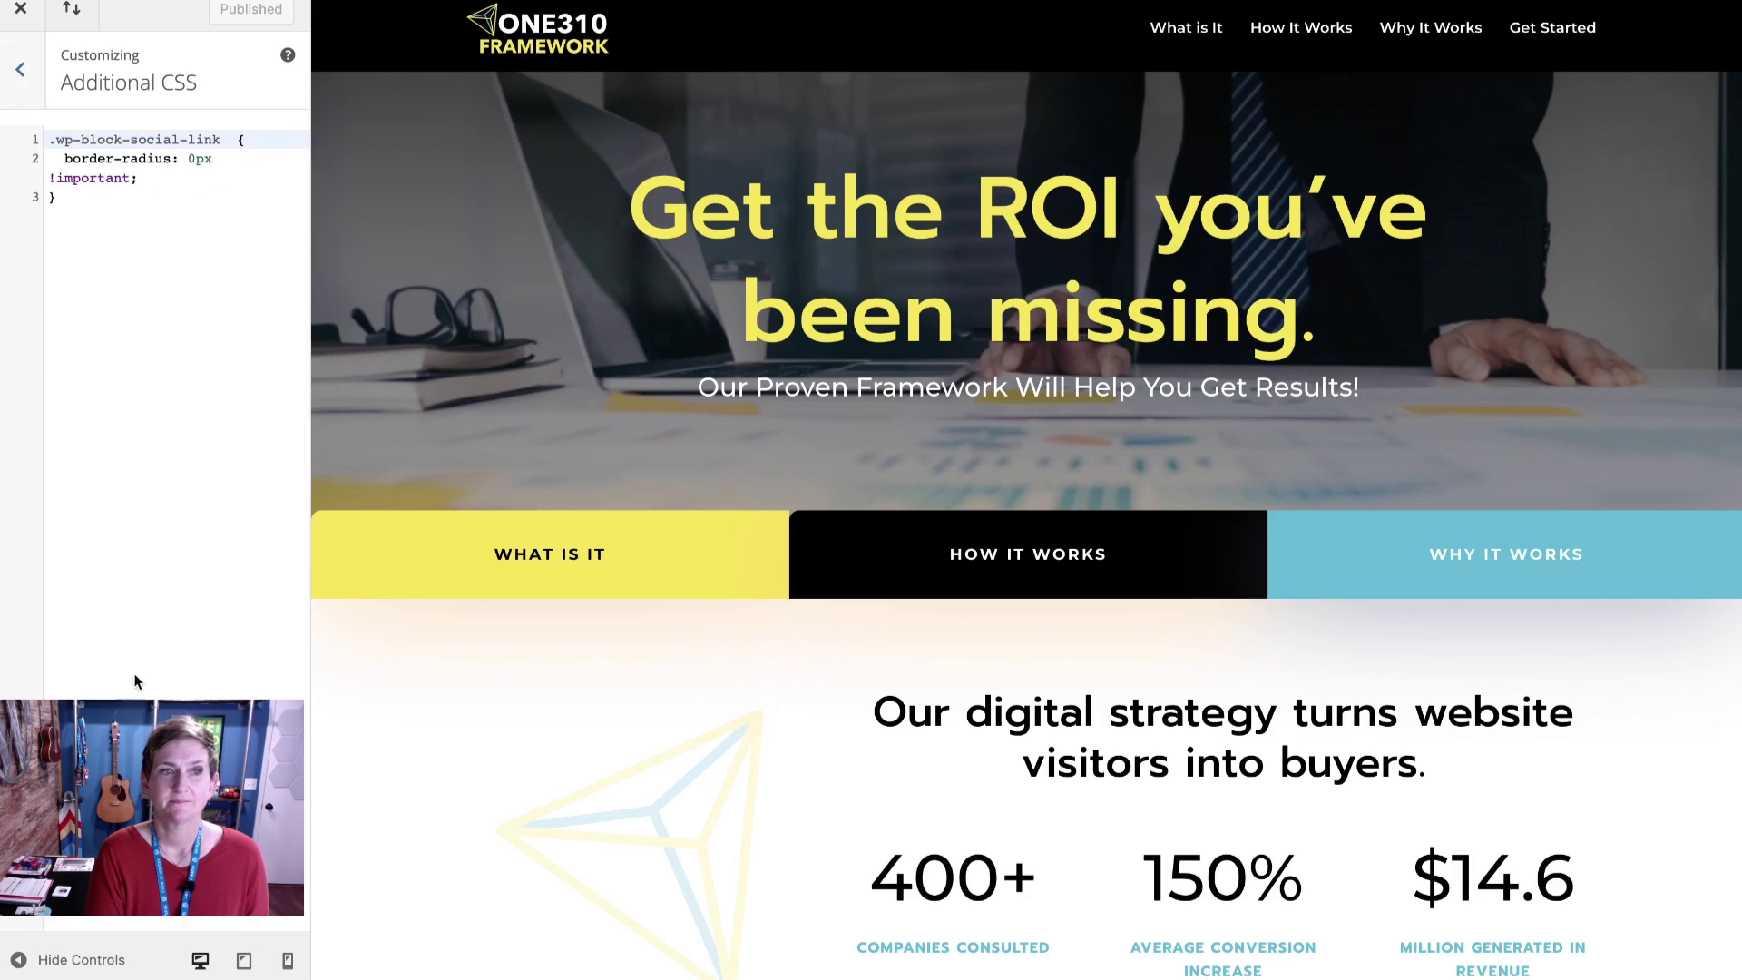
pyautogui.click(127, 307)
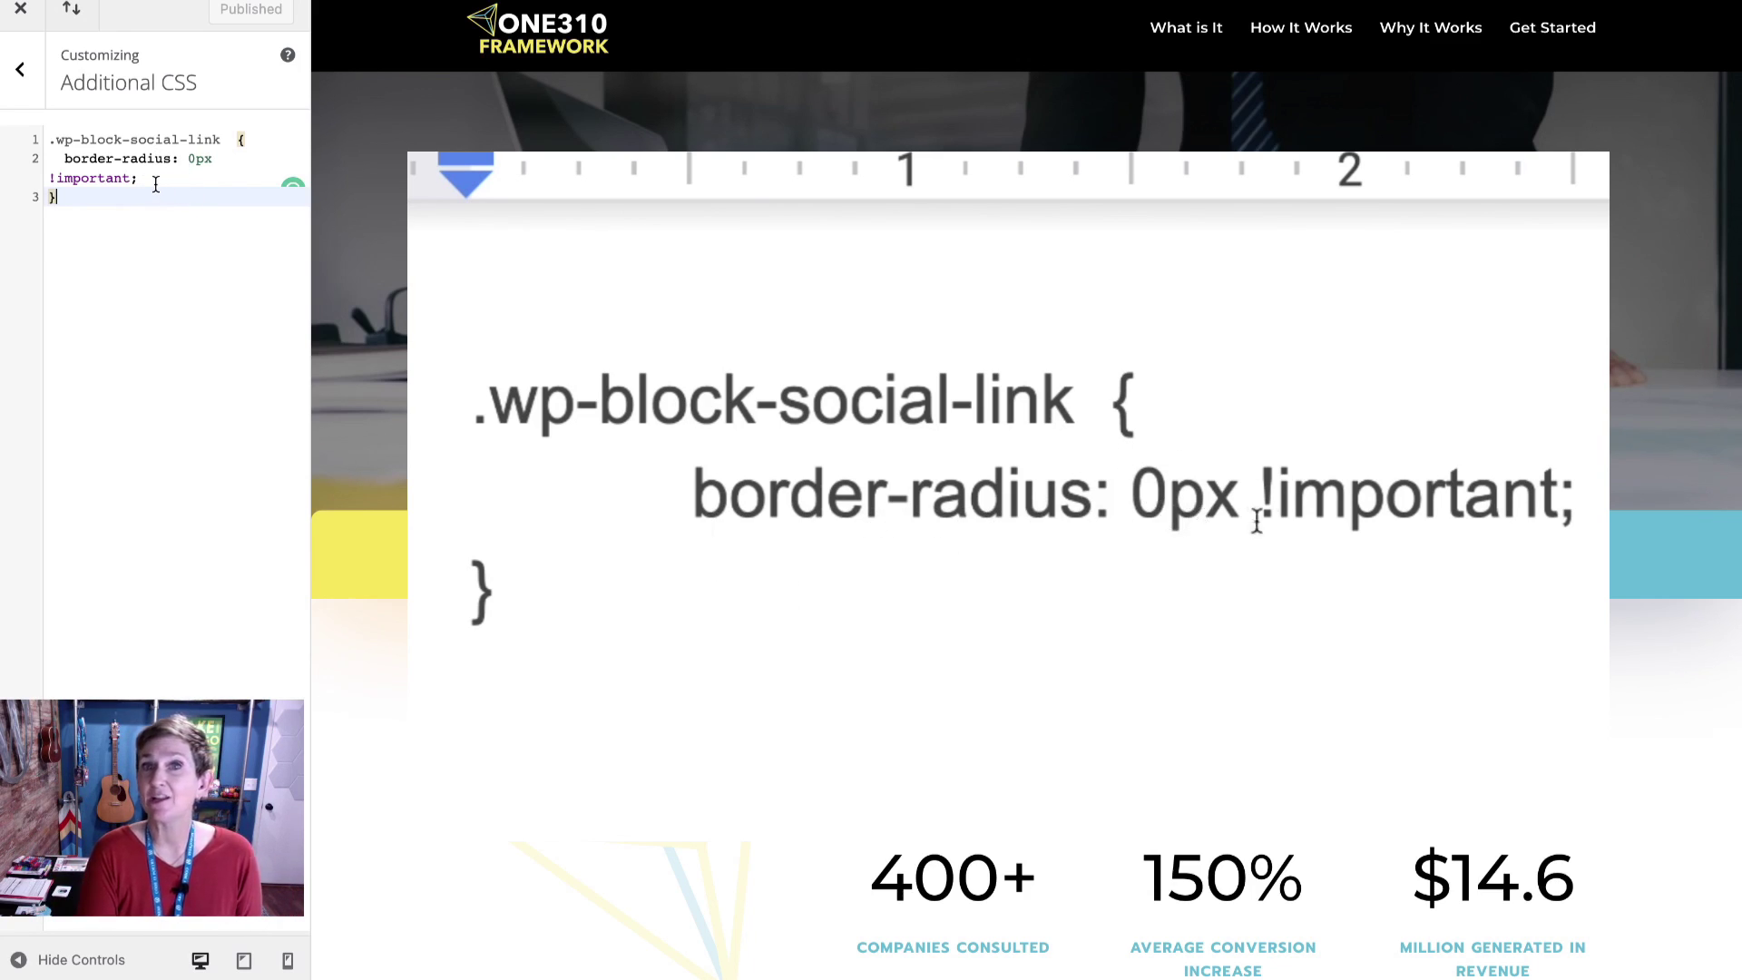
pyautogui.click(152, 182)
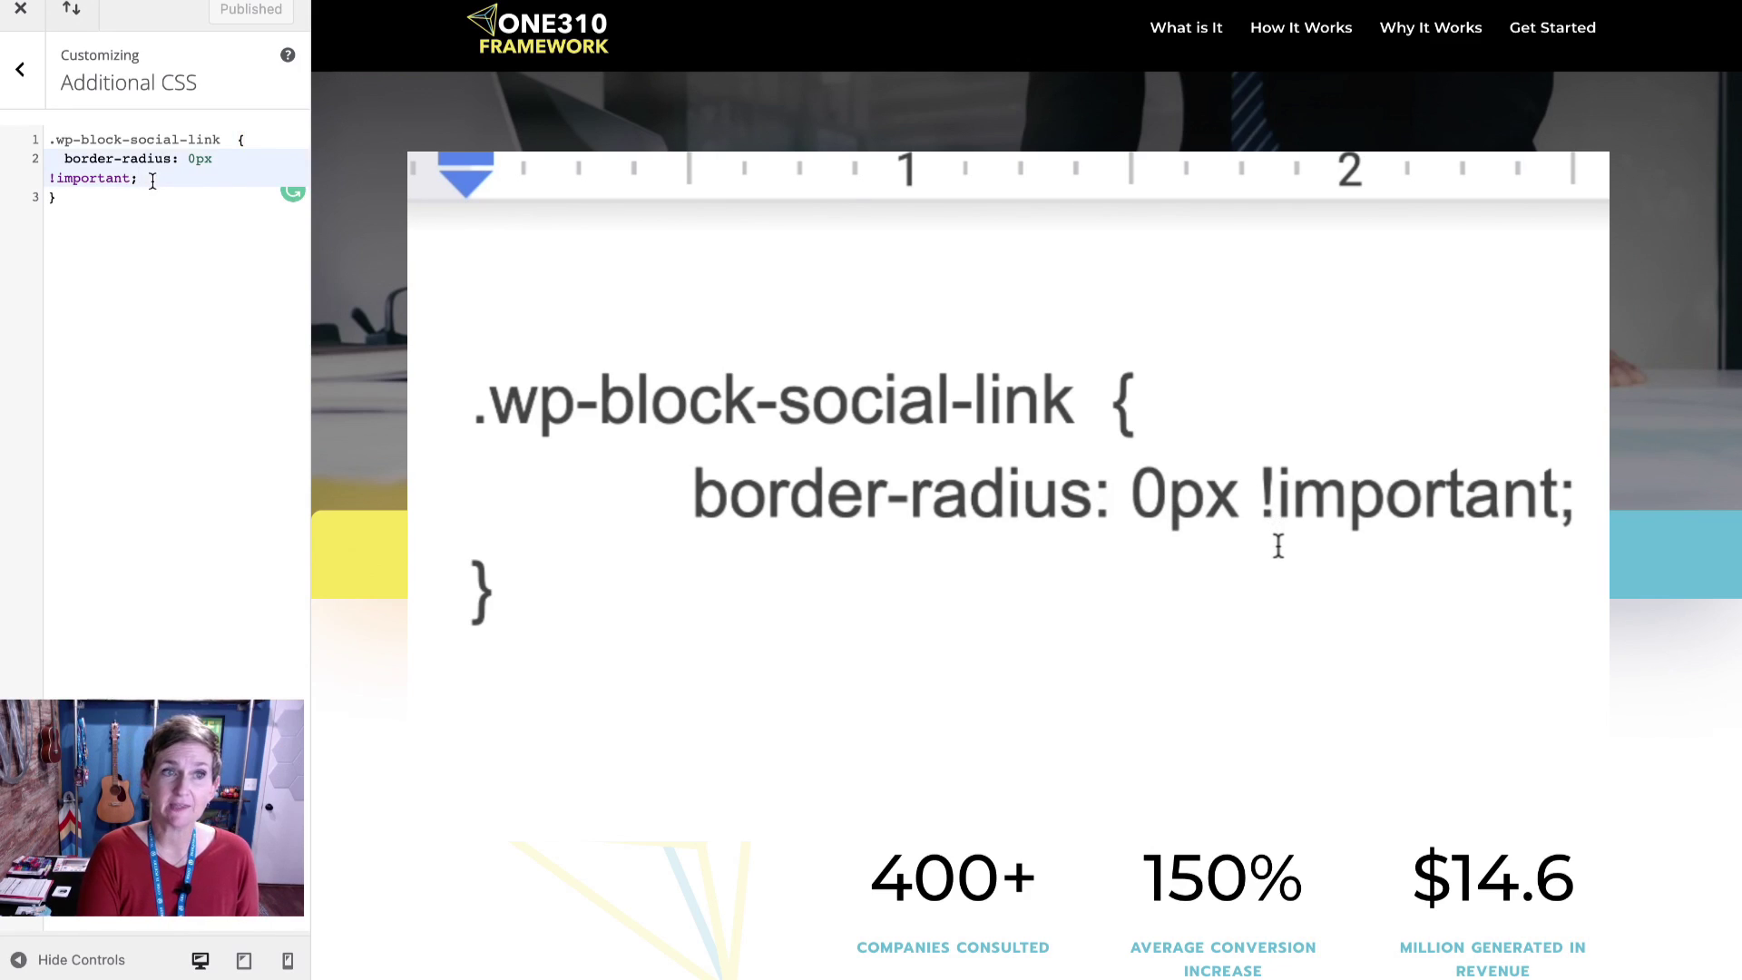
pyautogui.hotkey('shift', 'Home')
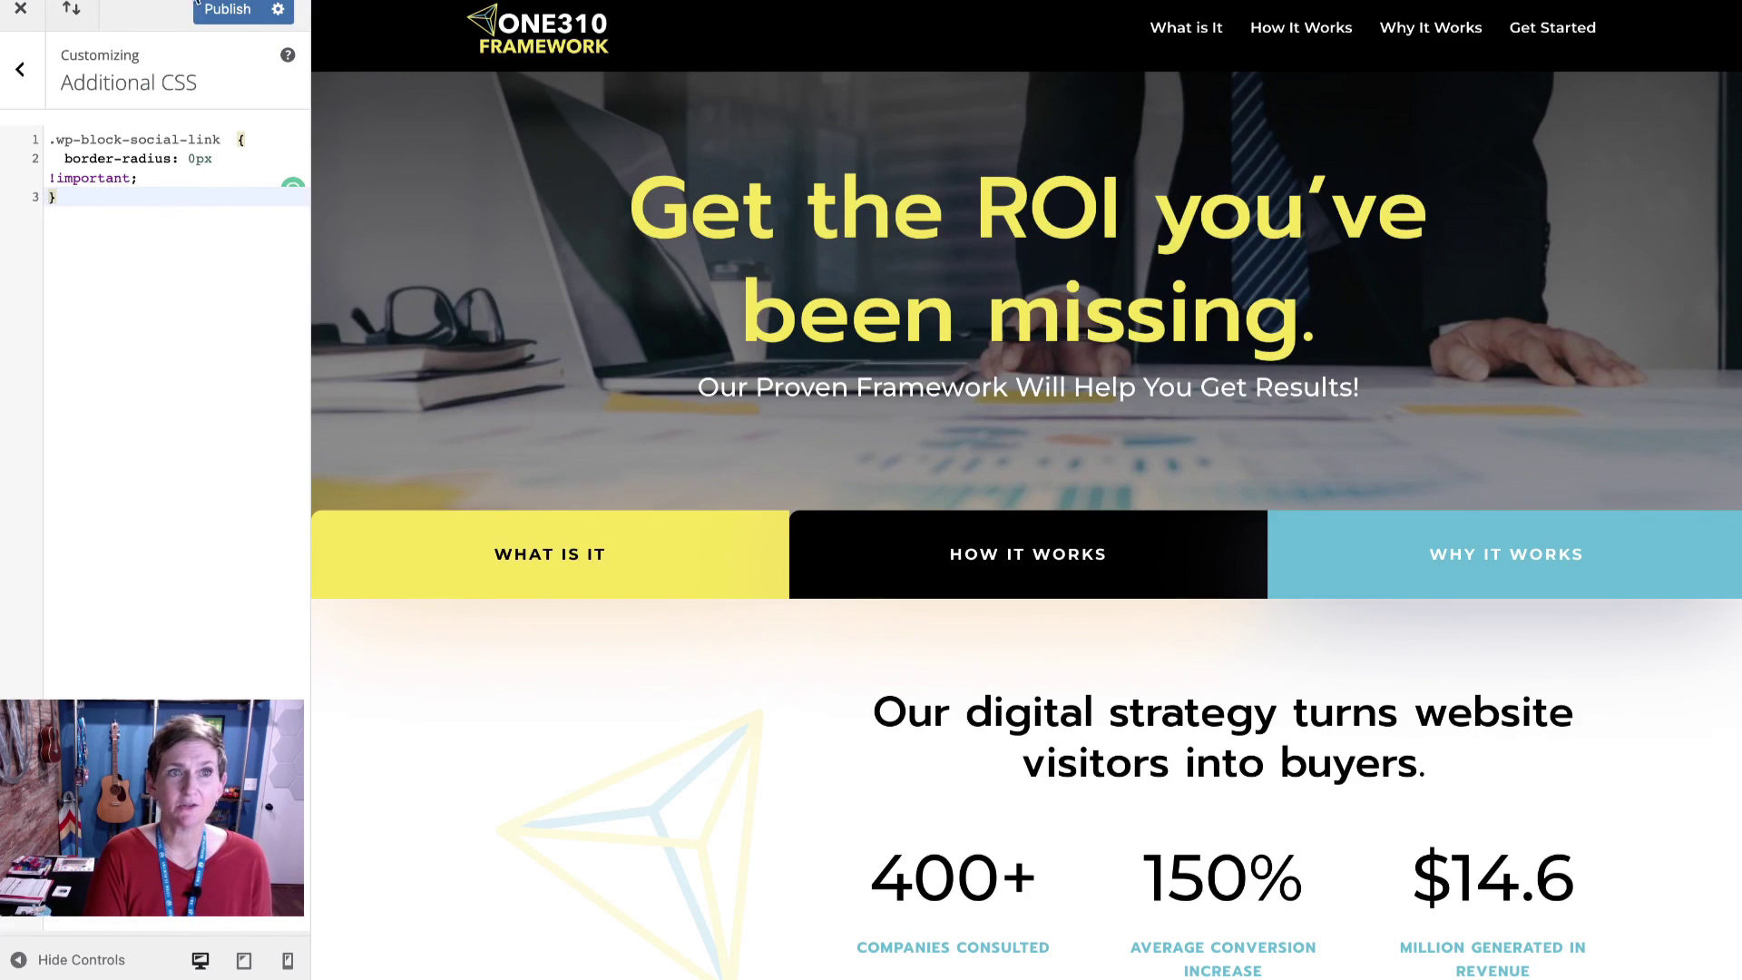
# Publish the Customizer's border-radius CSS change
pyautogui.click(227, 11)
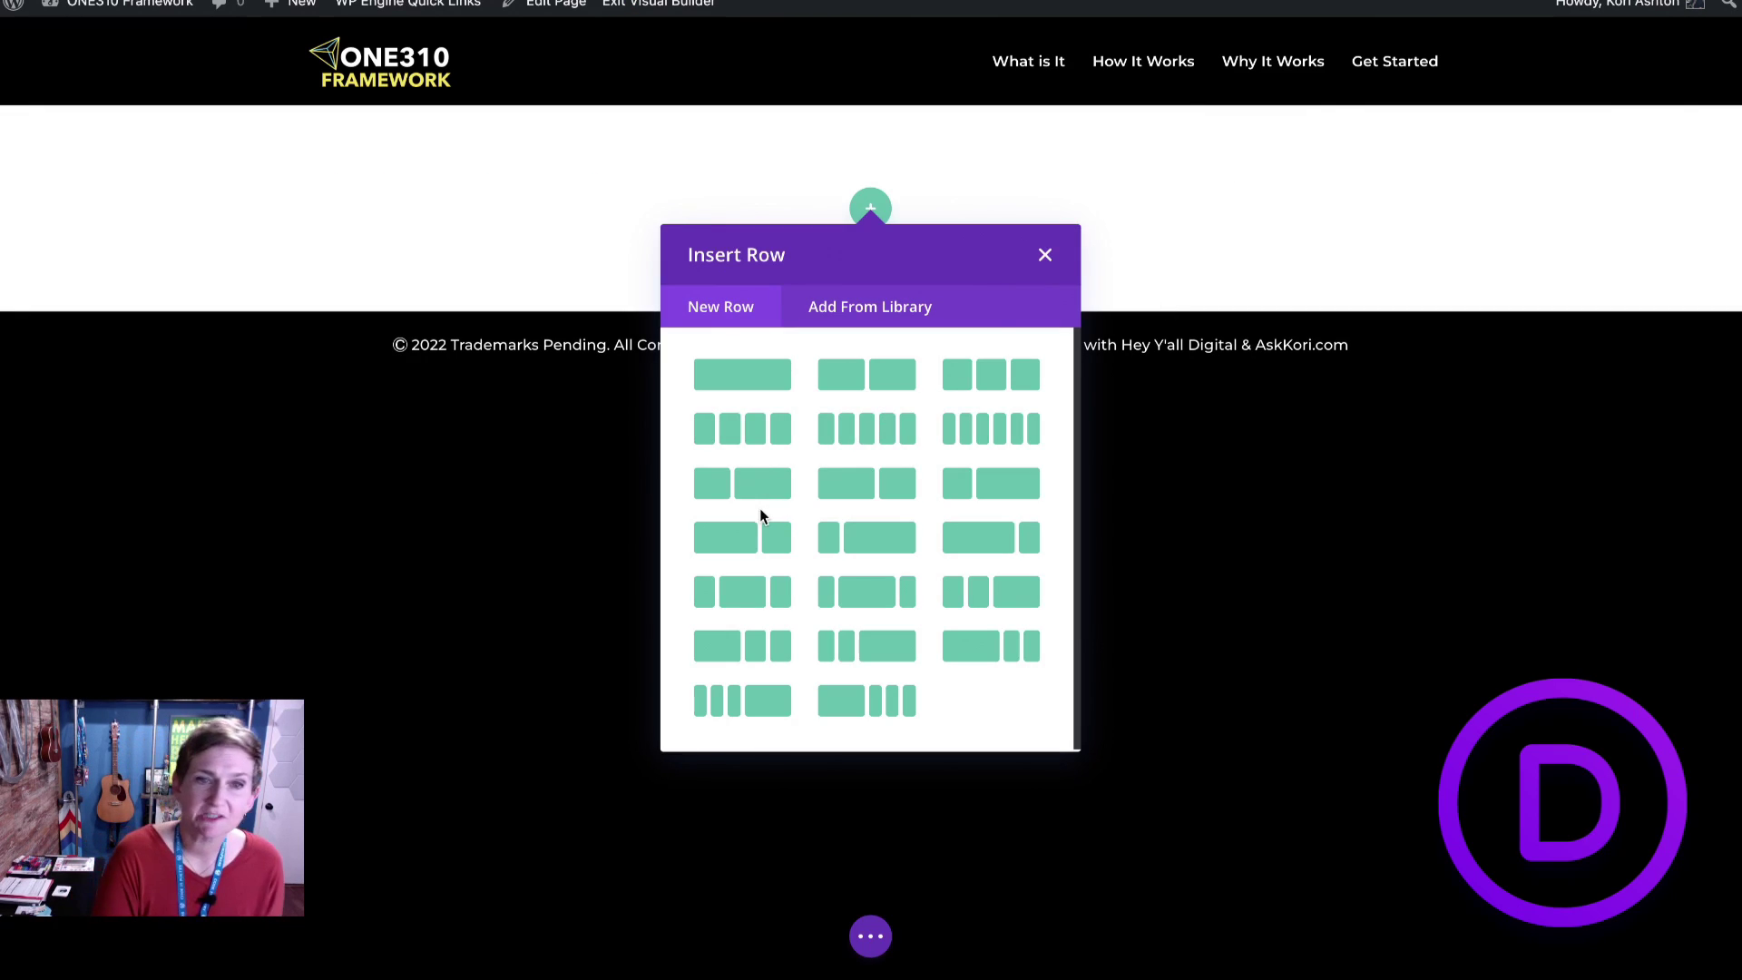
# Insert a wide-plus-narrow two-column row and add a Button module to its right column
pyautogui.click(978, 543)
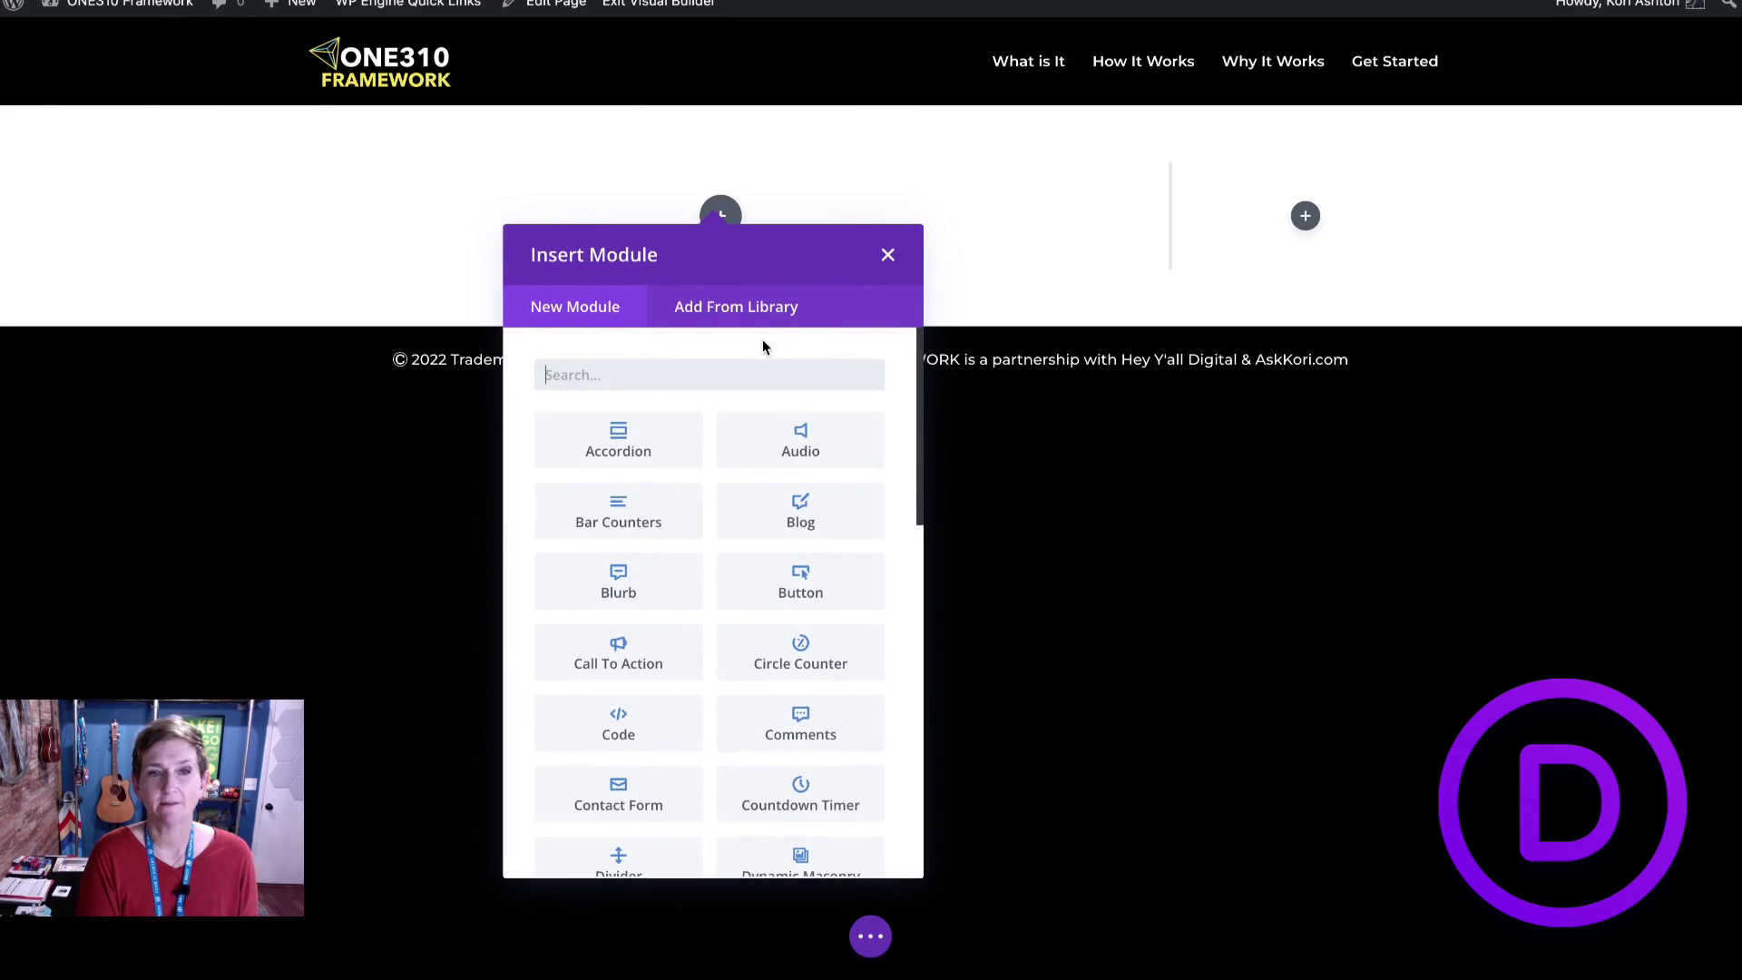
pyautogui.click(887, 257)
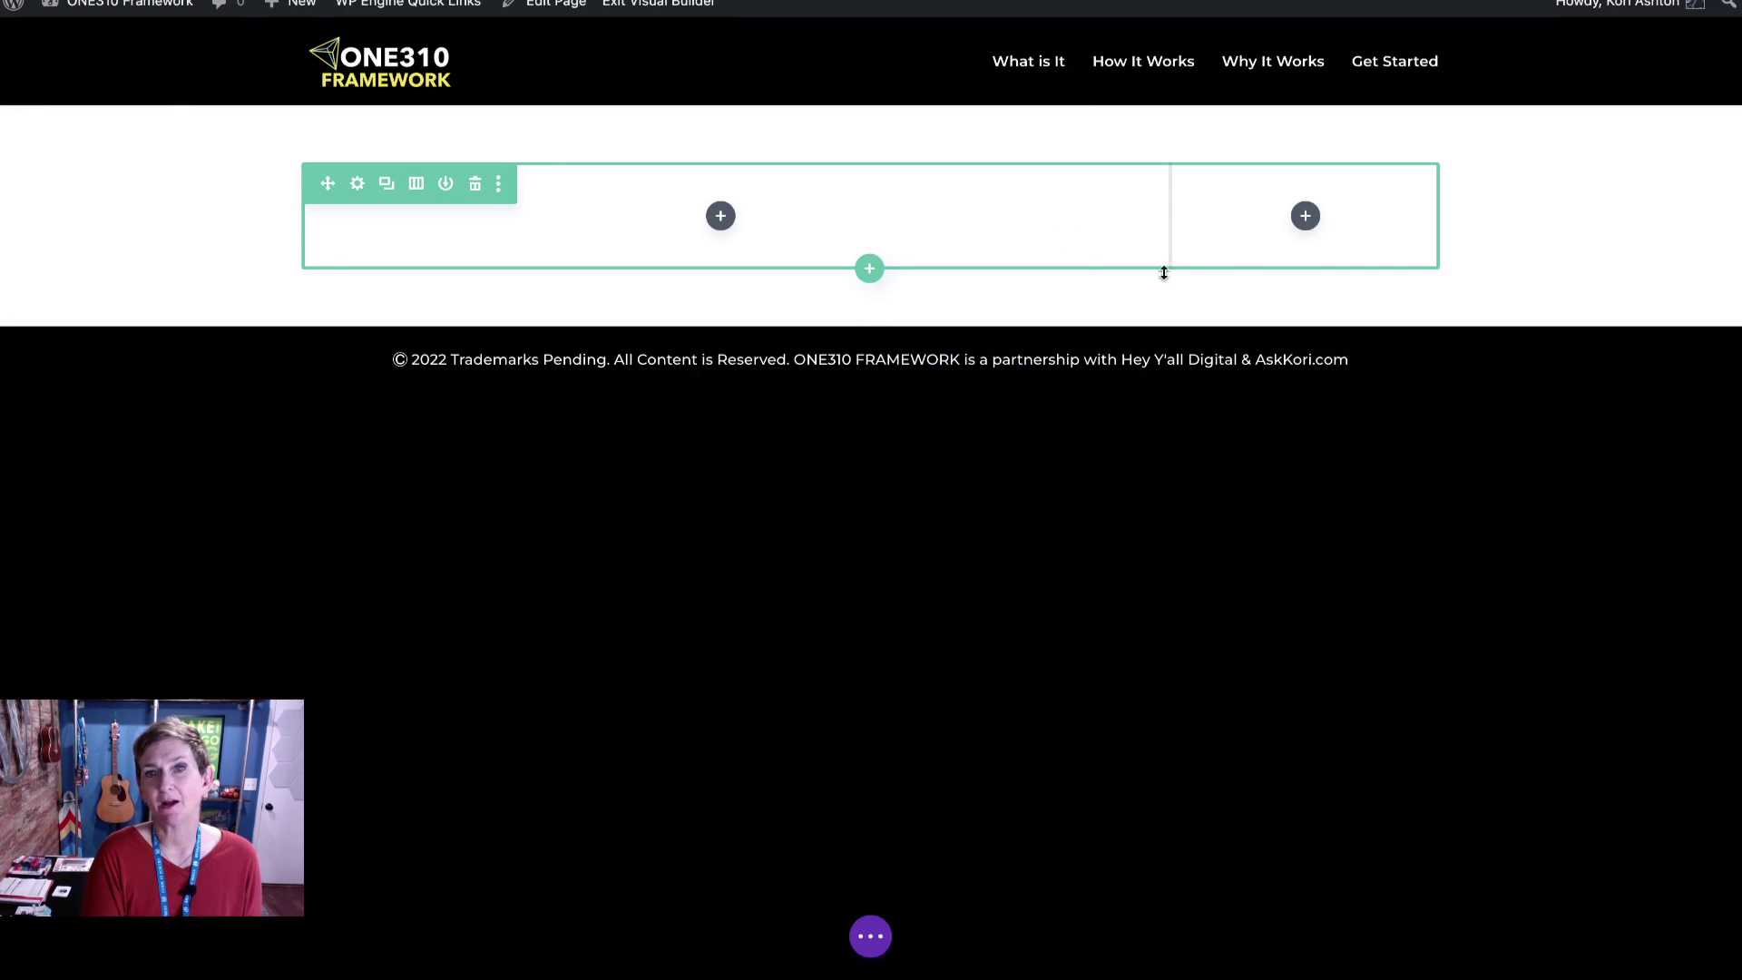
pyautogui.click(1305, 216)
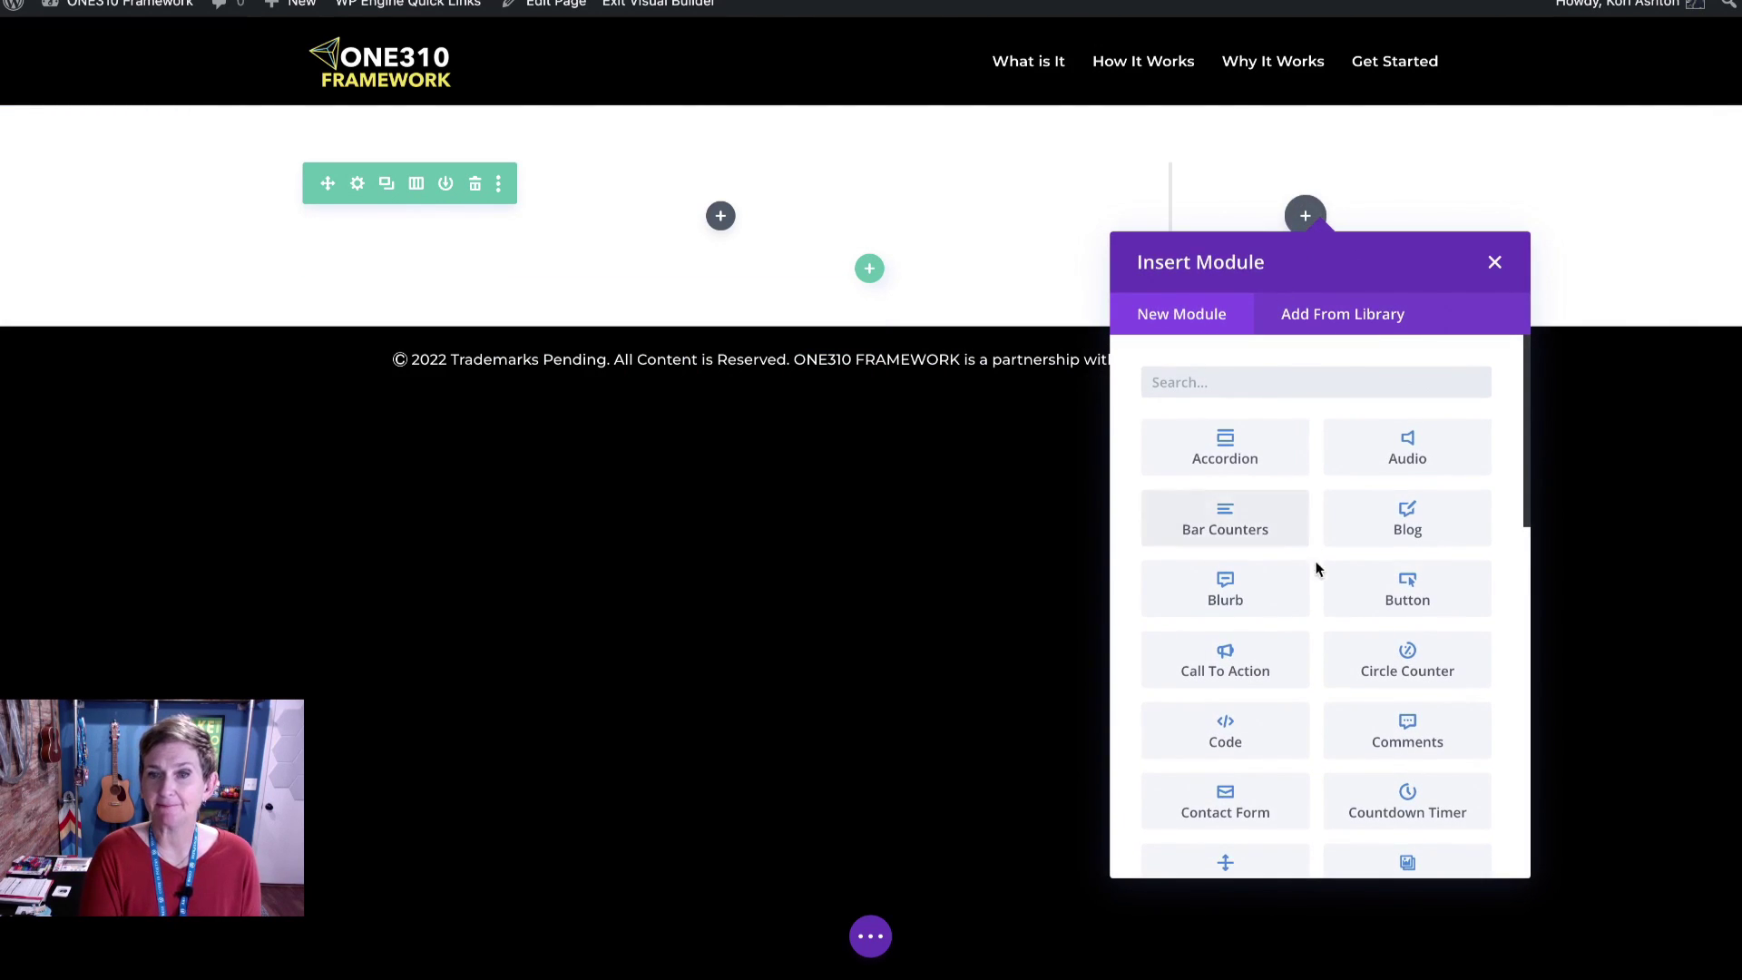
pyautogui.click(1389, 599)
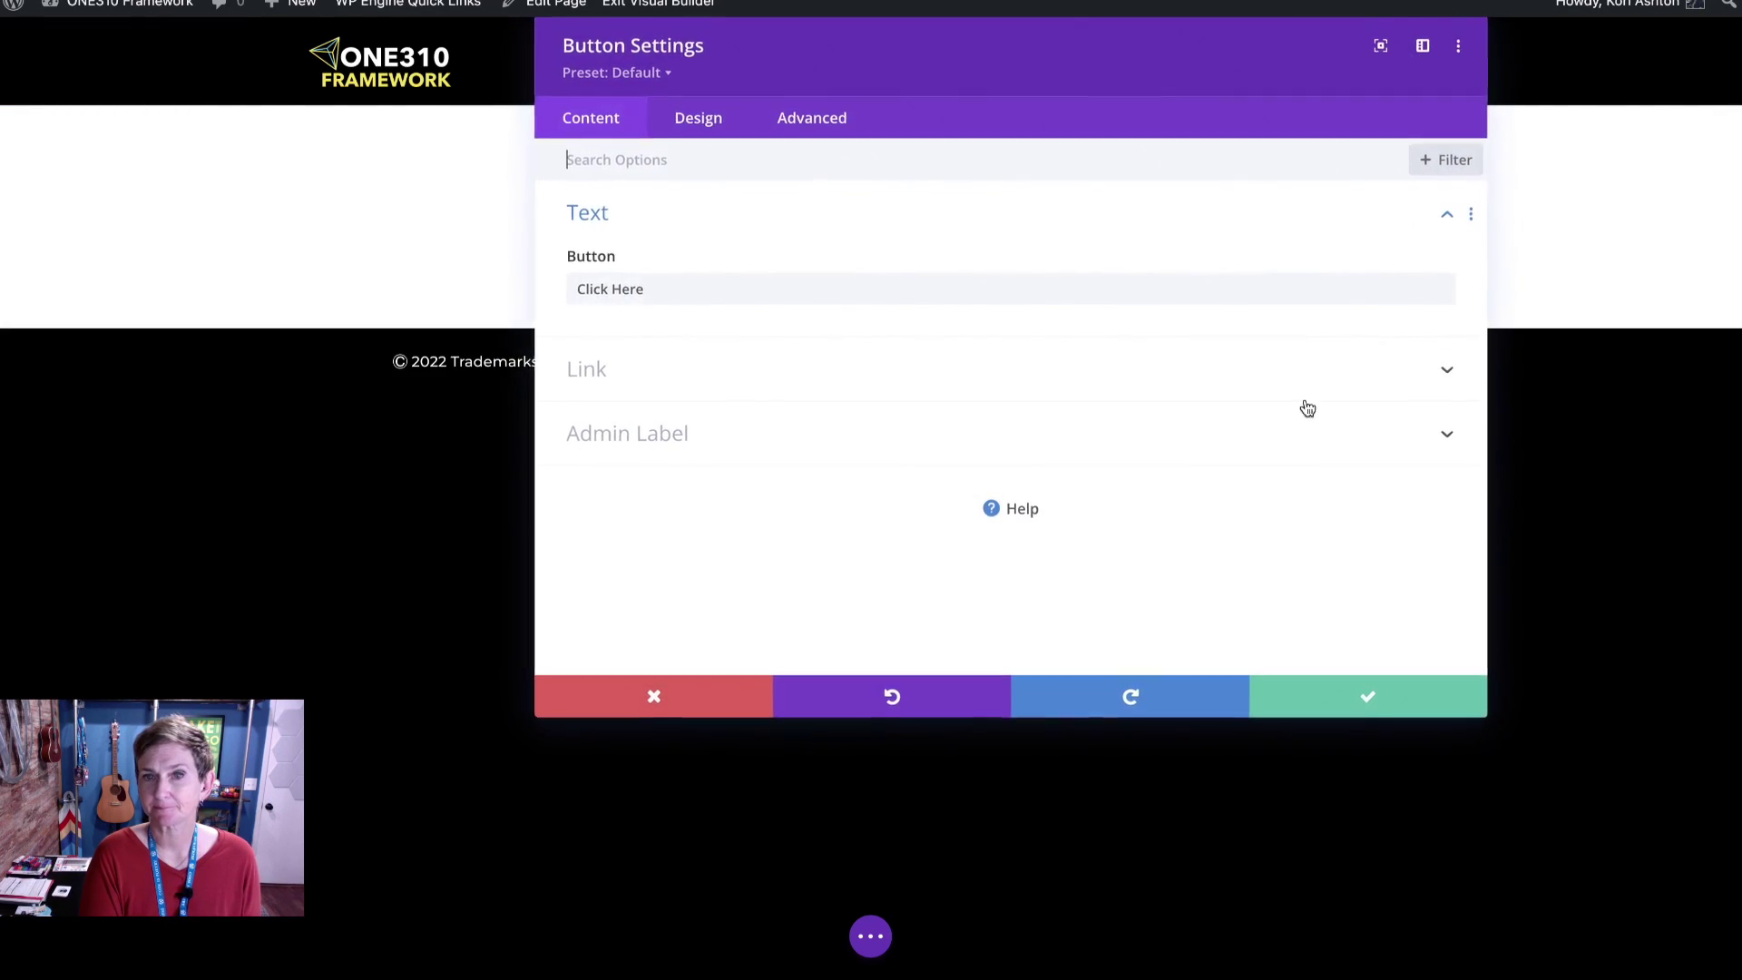
# Set the button text to Facebook and its link URL to #, then reposition the settings panel
pyautogui.tripleClick(733, 290)
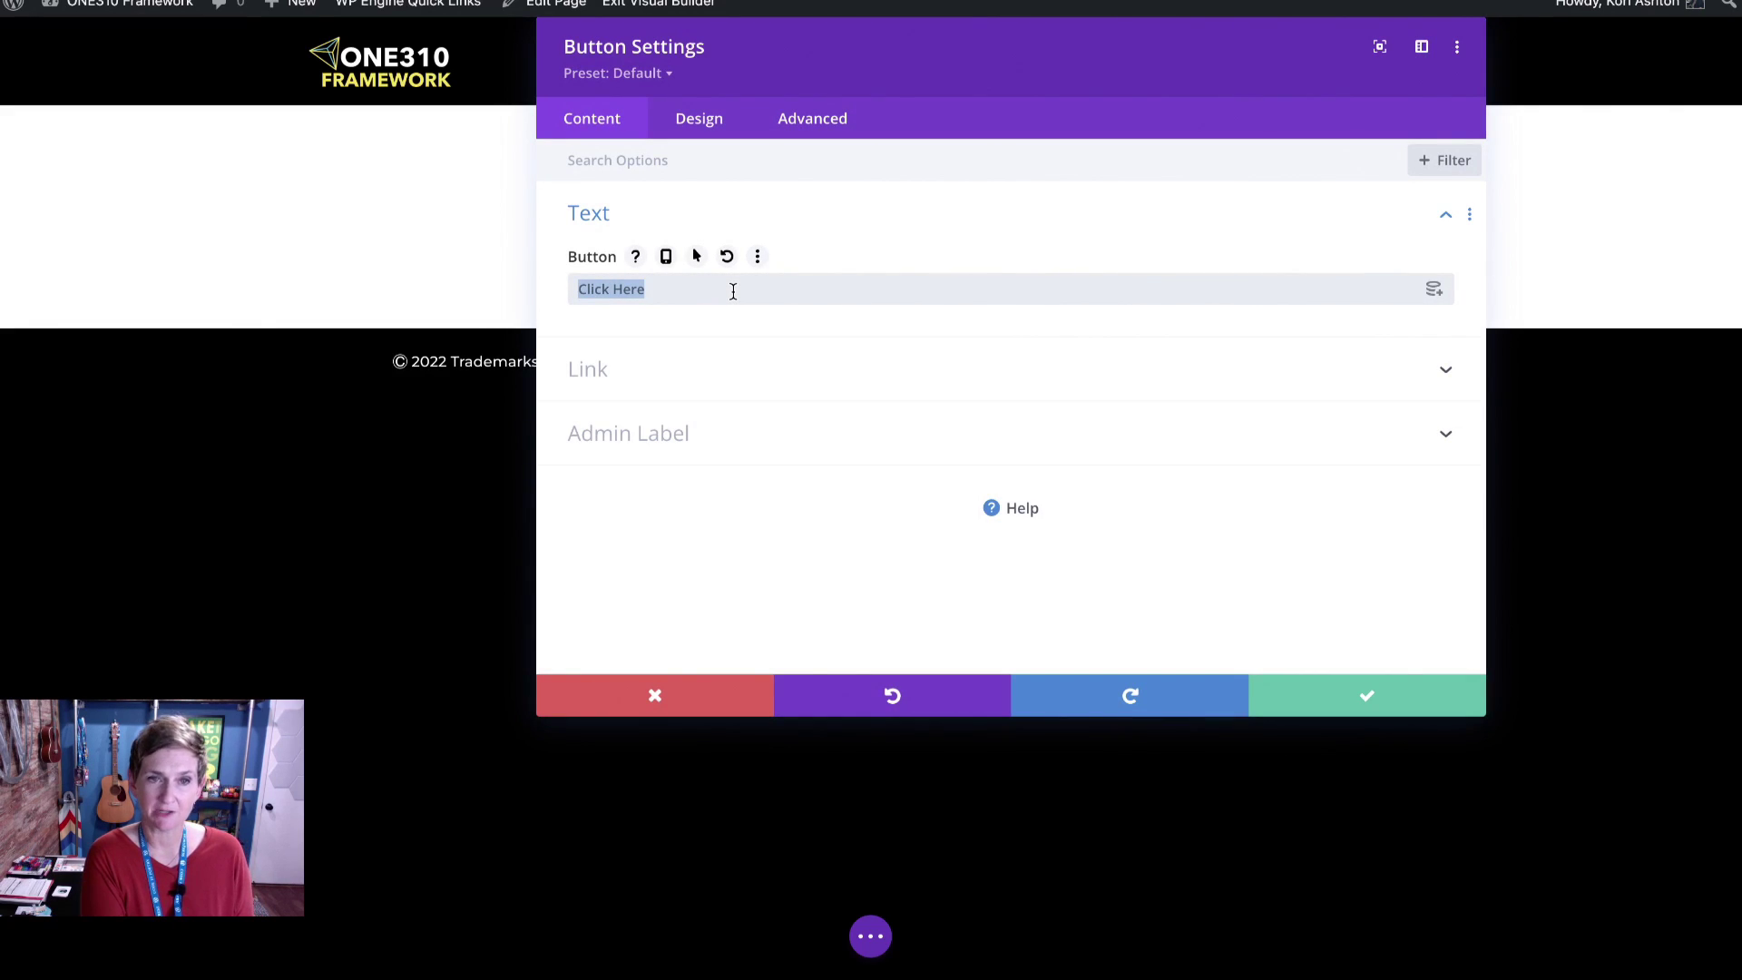
pyautogui.write('Facebook')
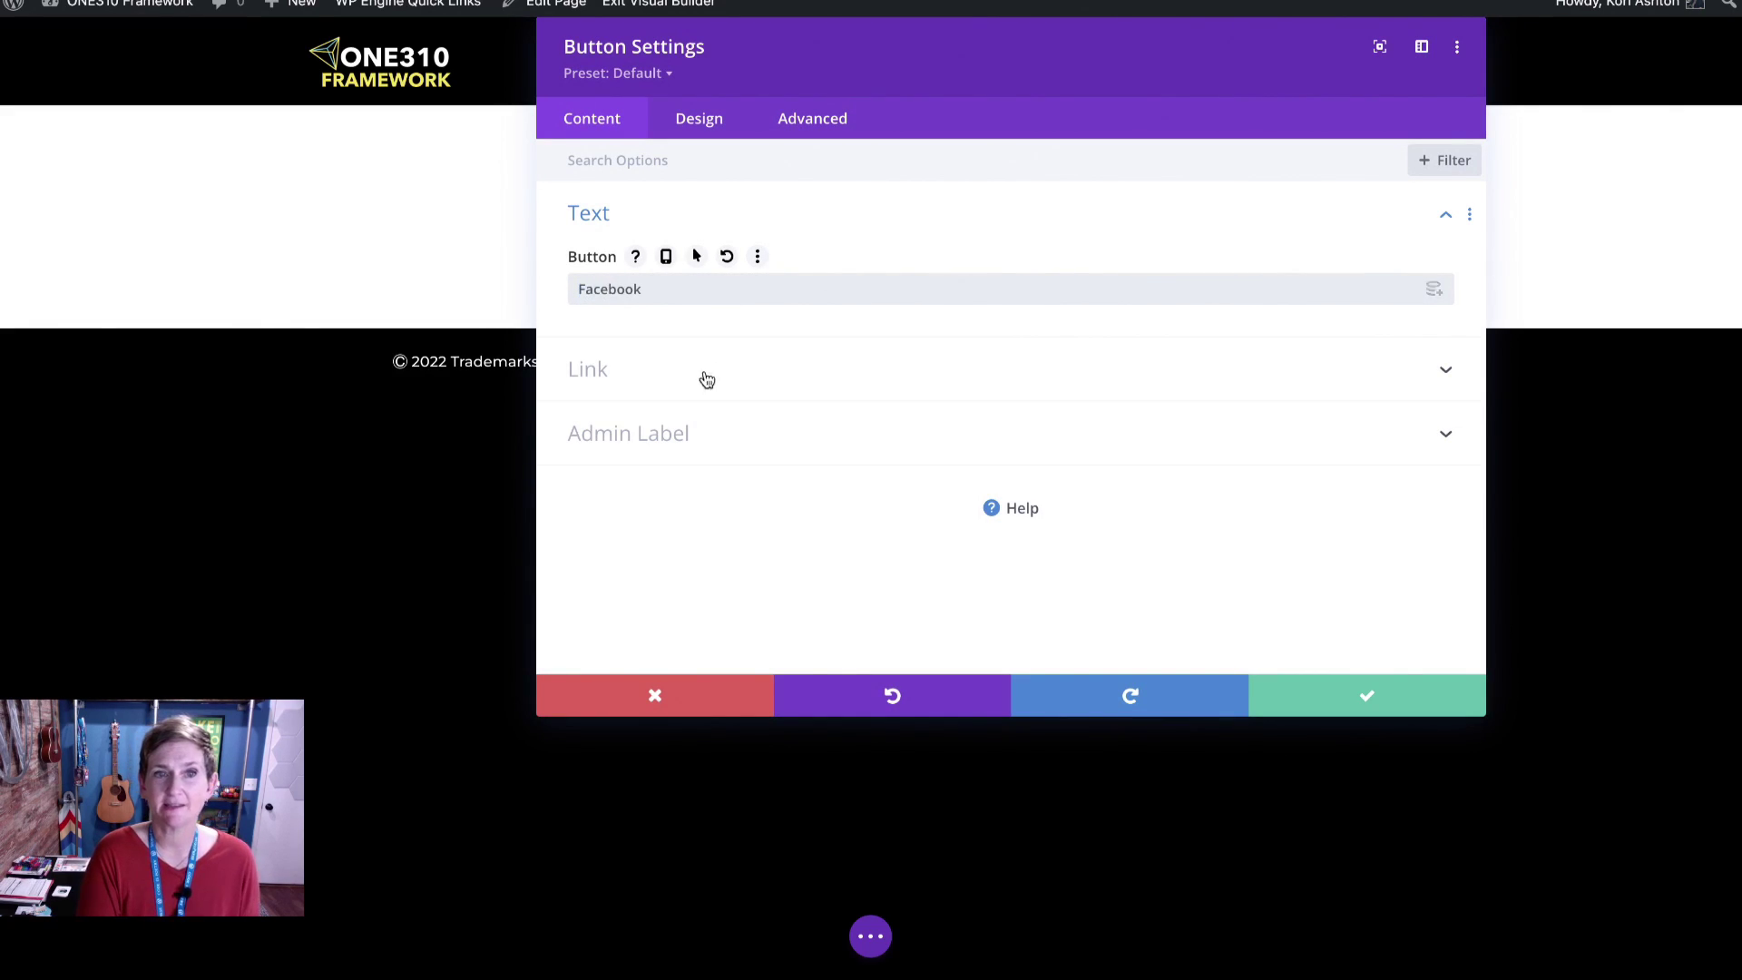
pyautogui.click(681, 374)
pyautogui.click(664, 362)
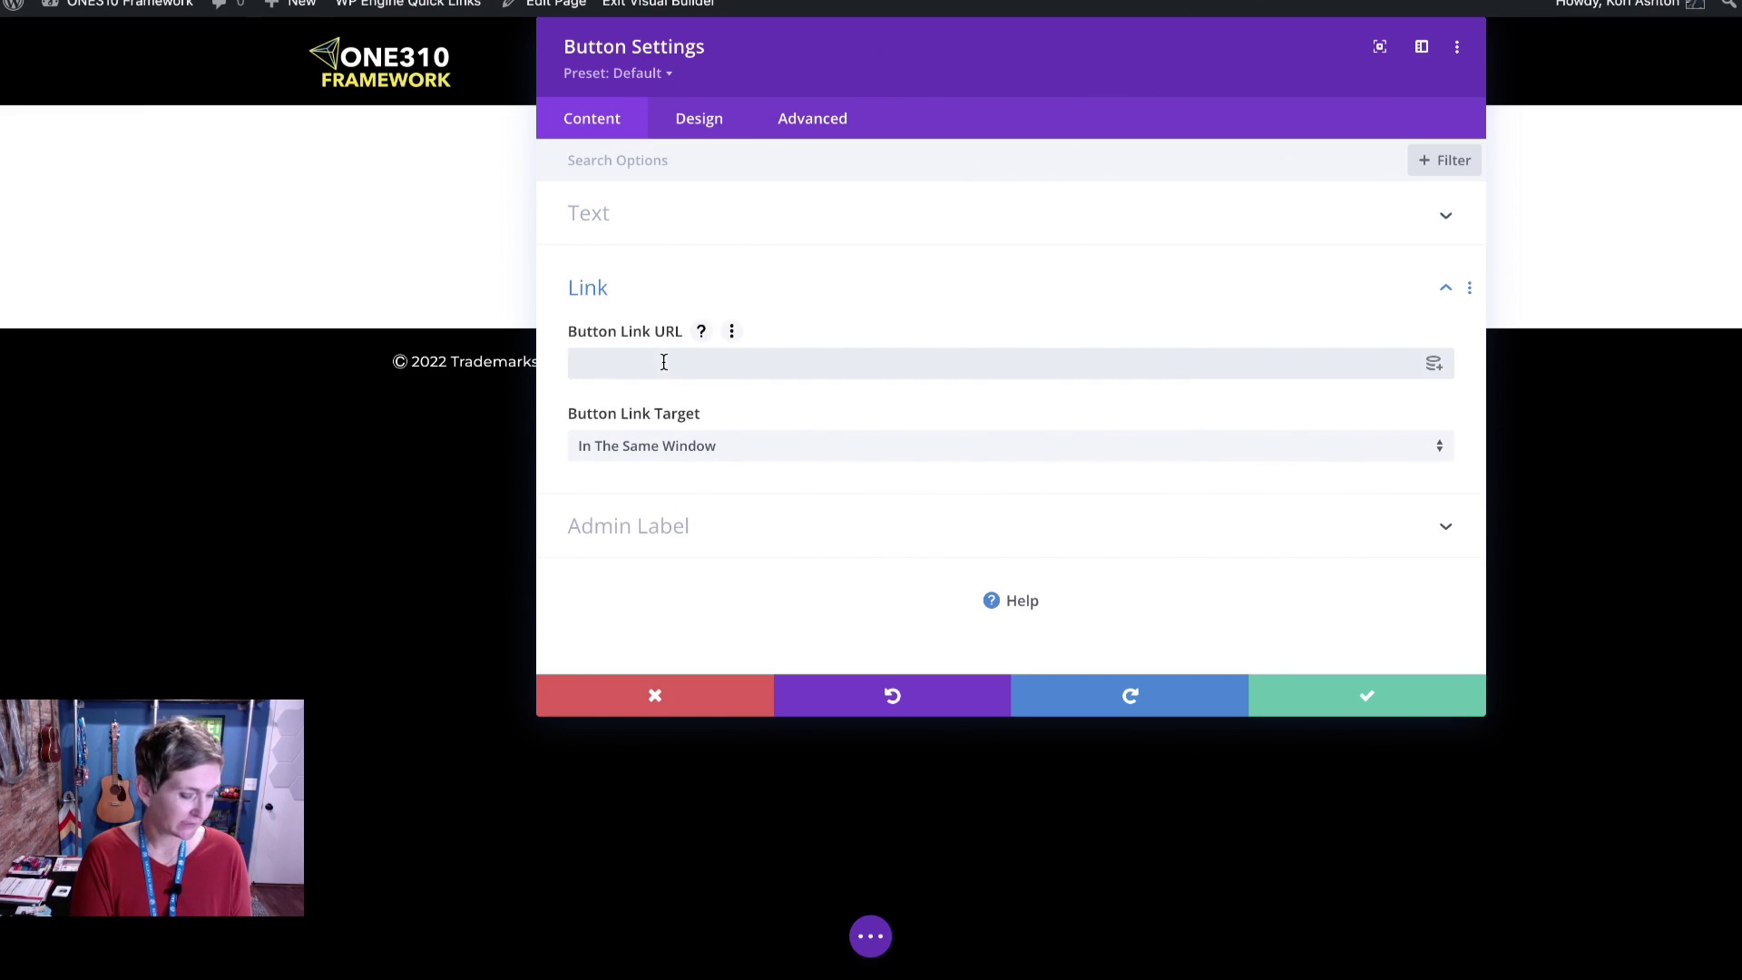
pyautogui.write('#')
pyautogui.click(690, 229)
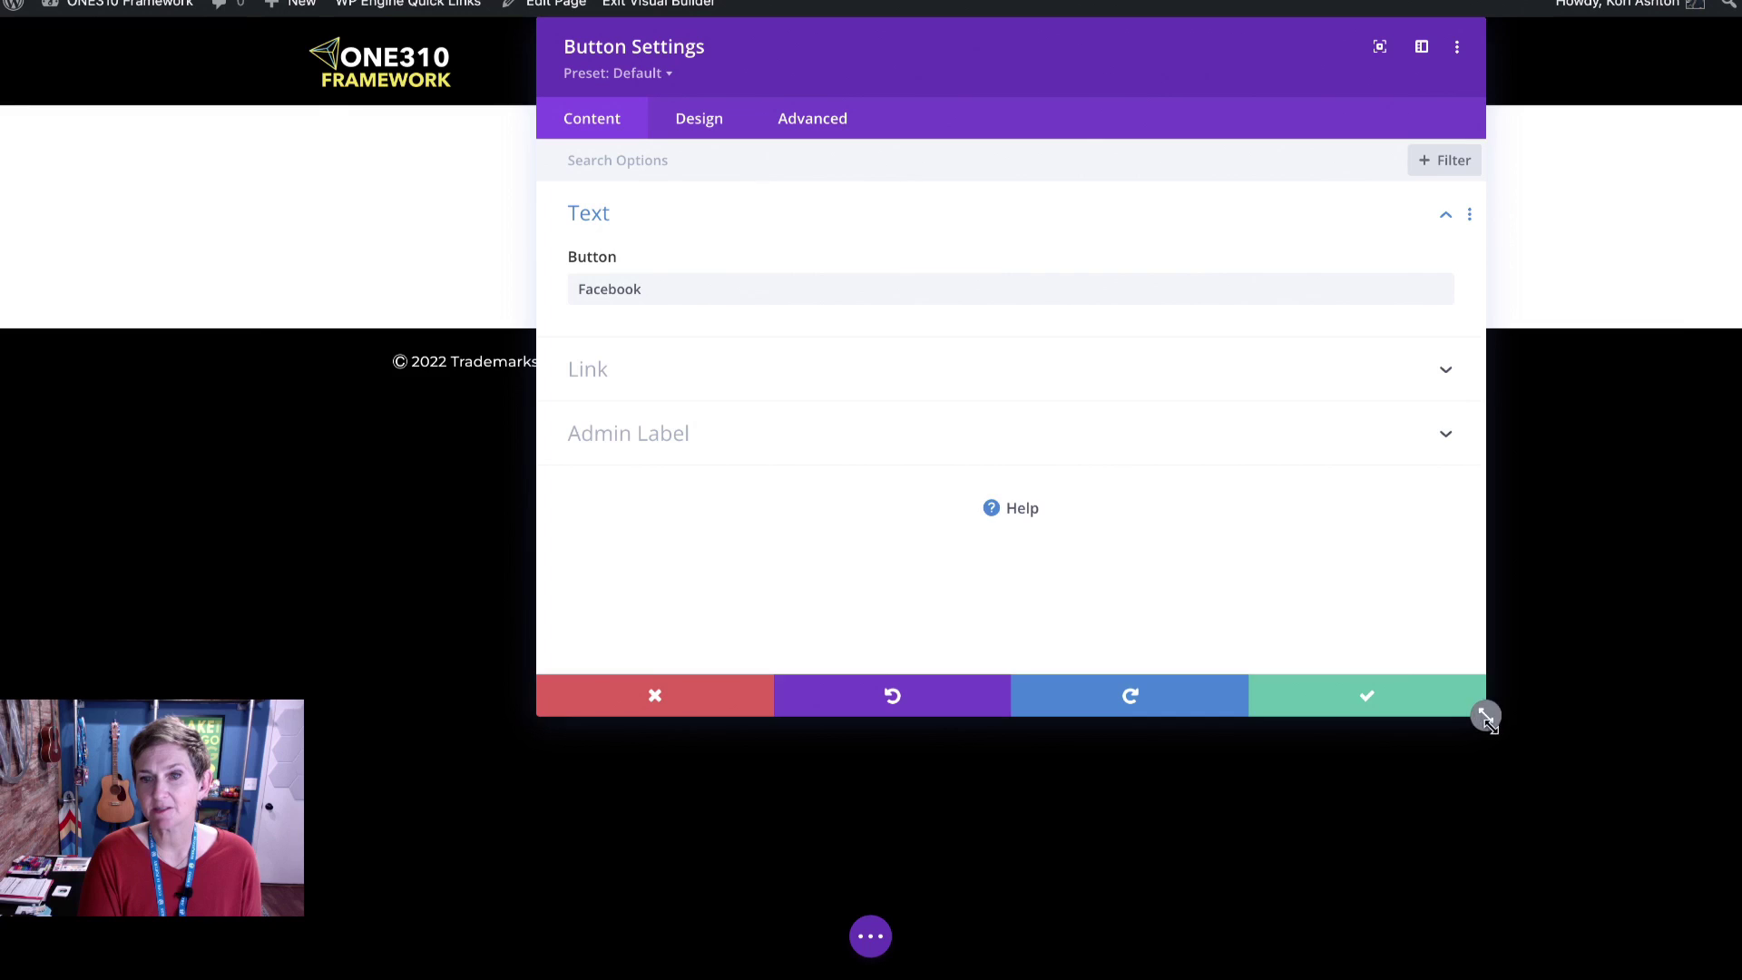
pyautogui.moveTo(1484, 714); pyautogui.dragTo(1109, 786)
pyautogui.moveTo(821, 124); pyautogui.dragTo(483, 125)
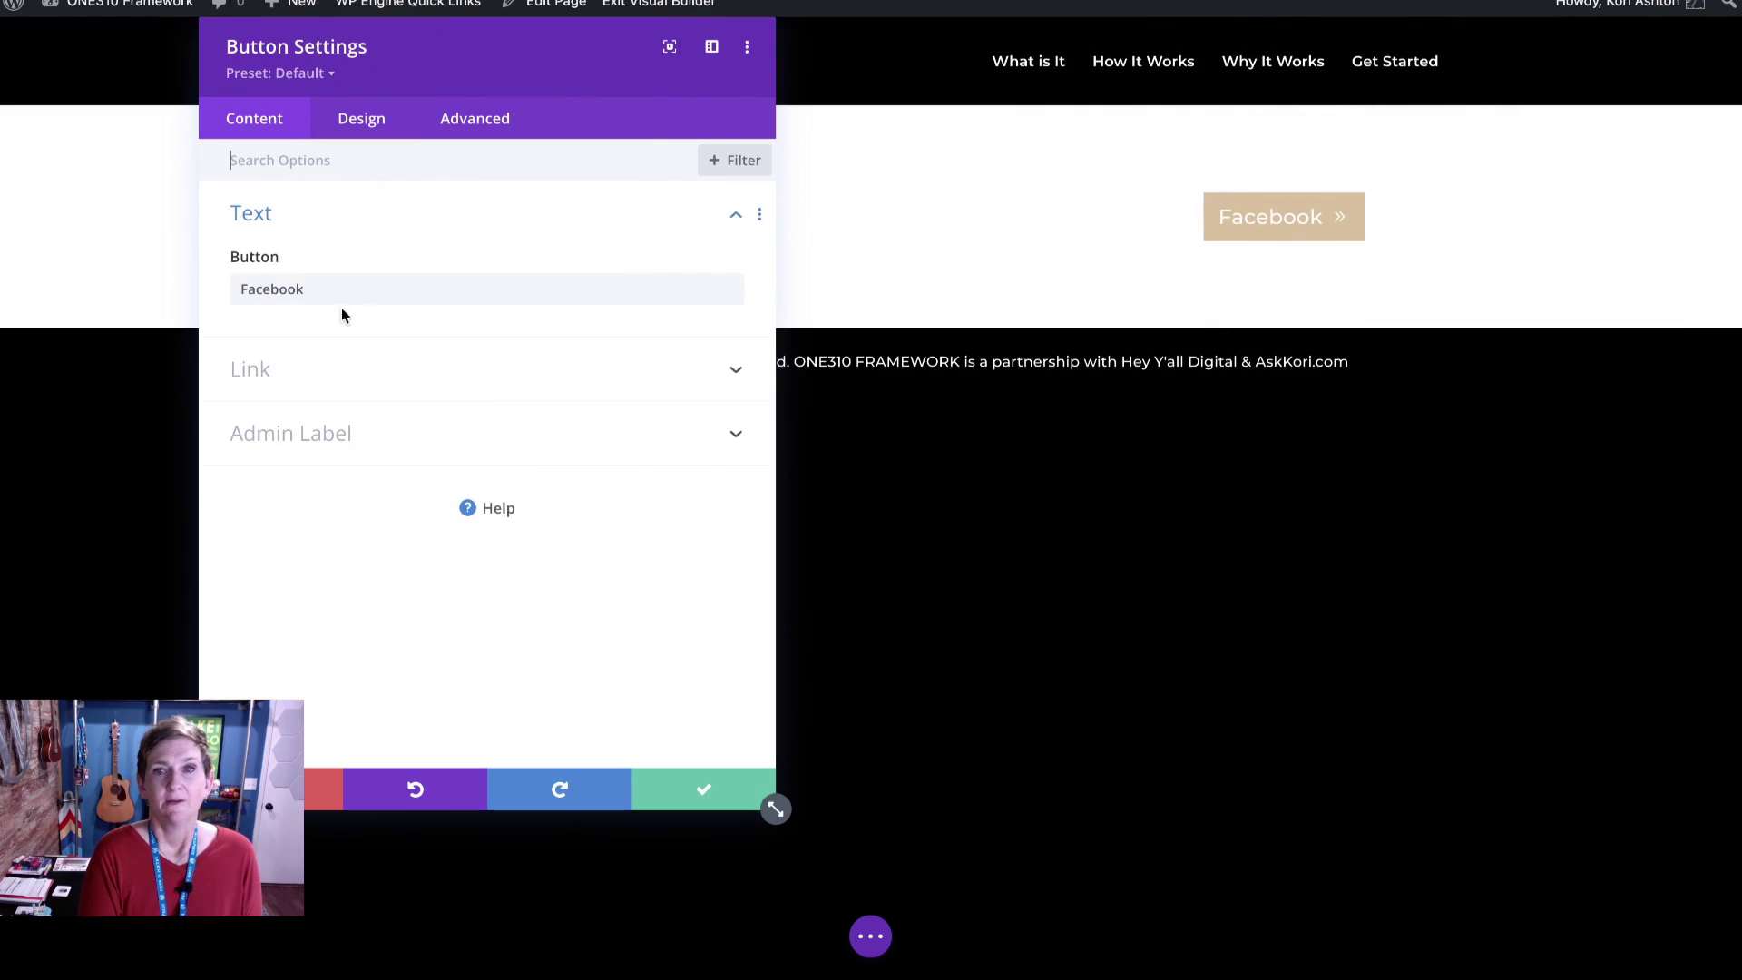
# Enable custom button styles with white text and a #3862e0 blue background
pyautogui.click(364, 133)
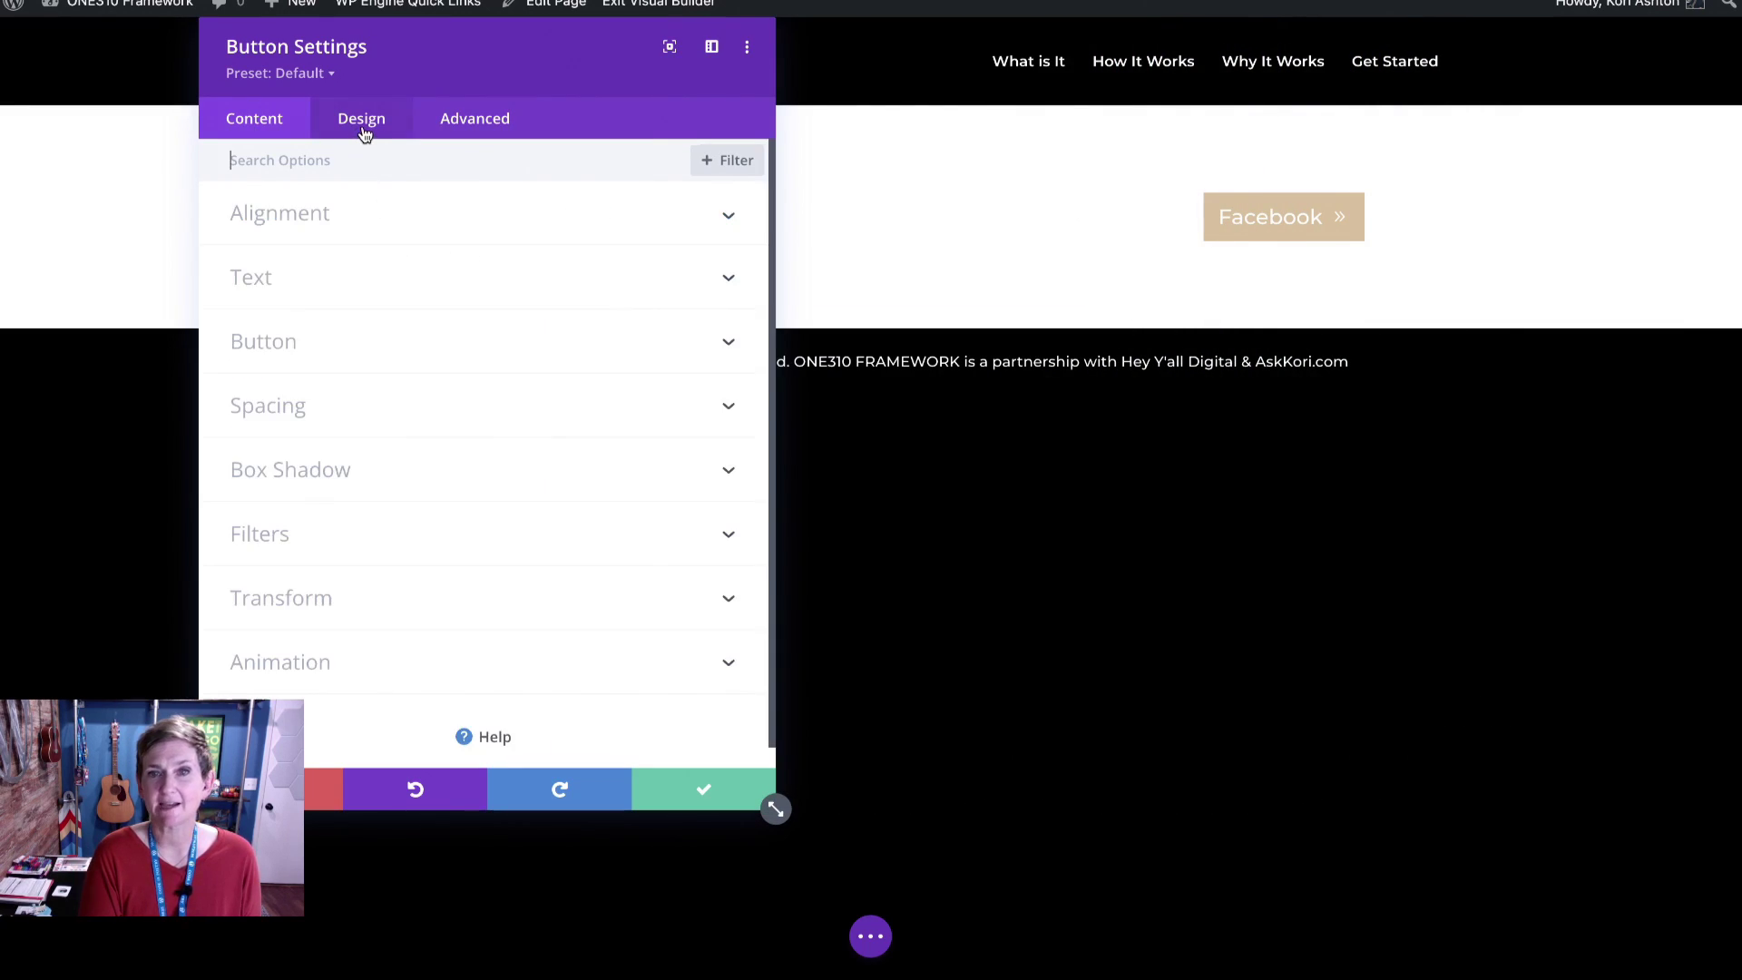
pyautogui.click(314, 355)
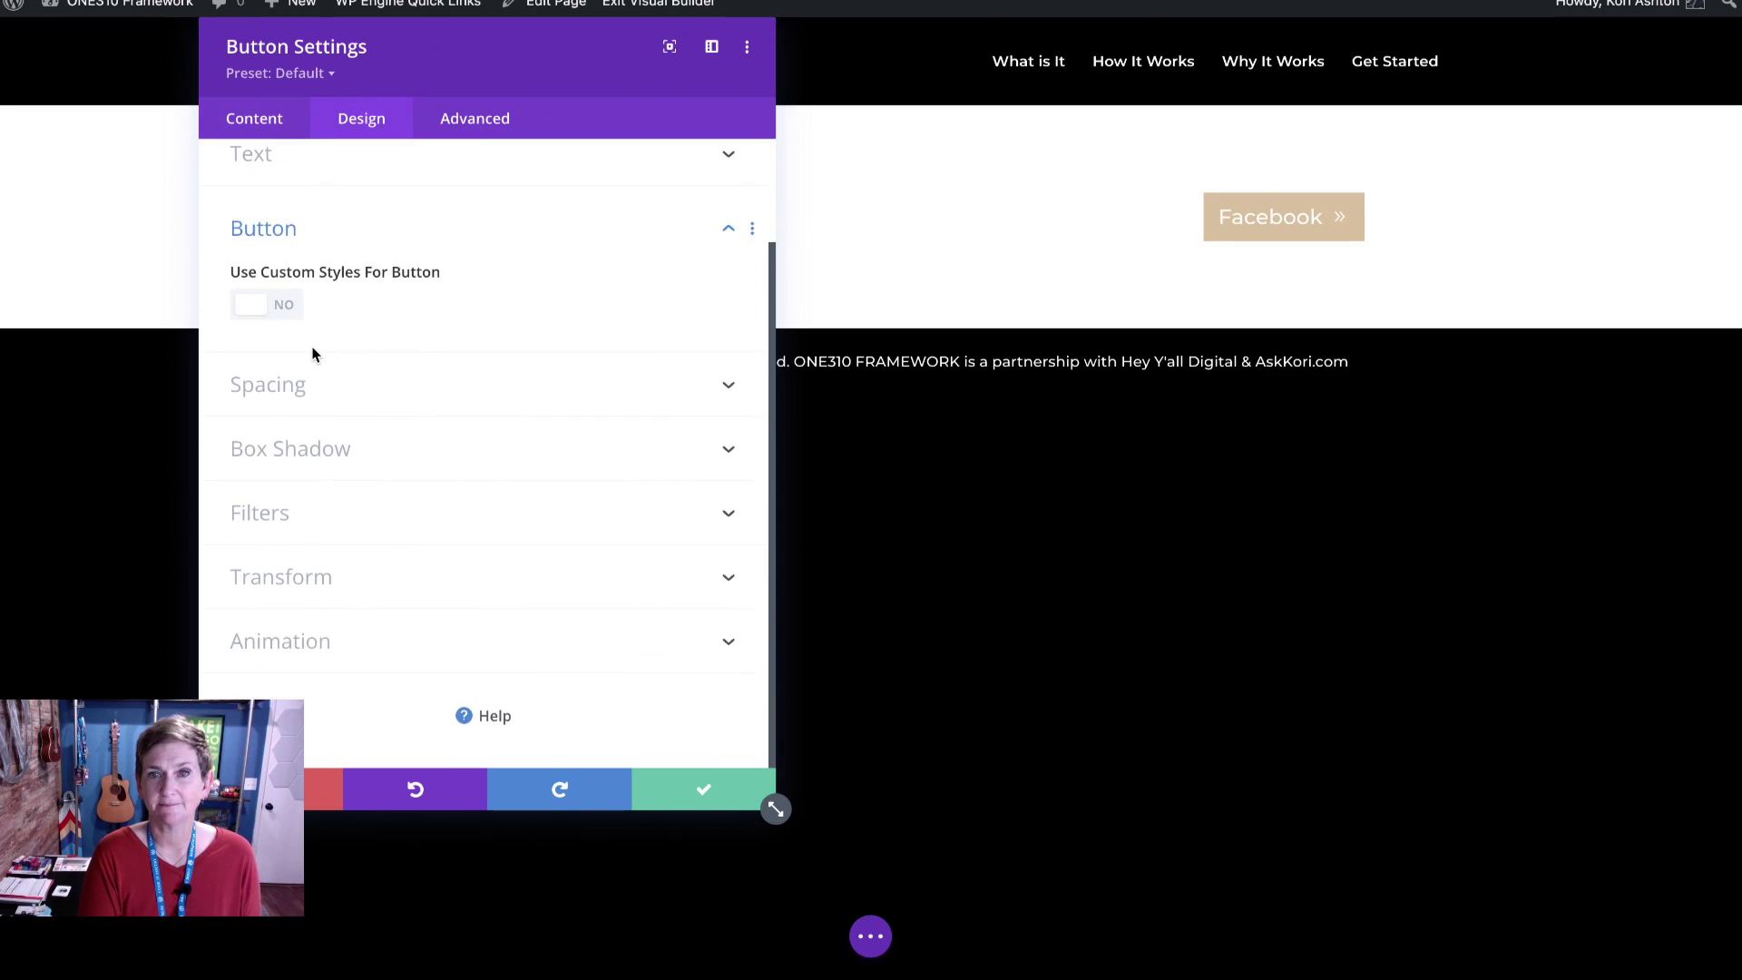
pyautogui.click(272, 305)
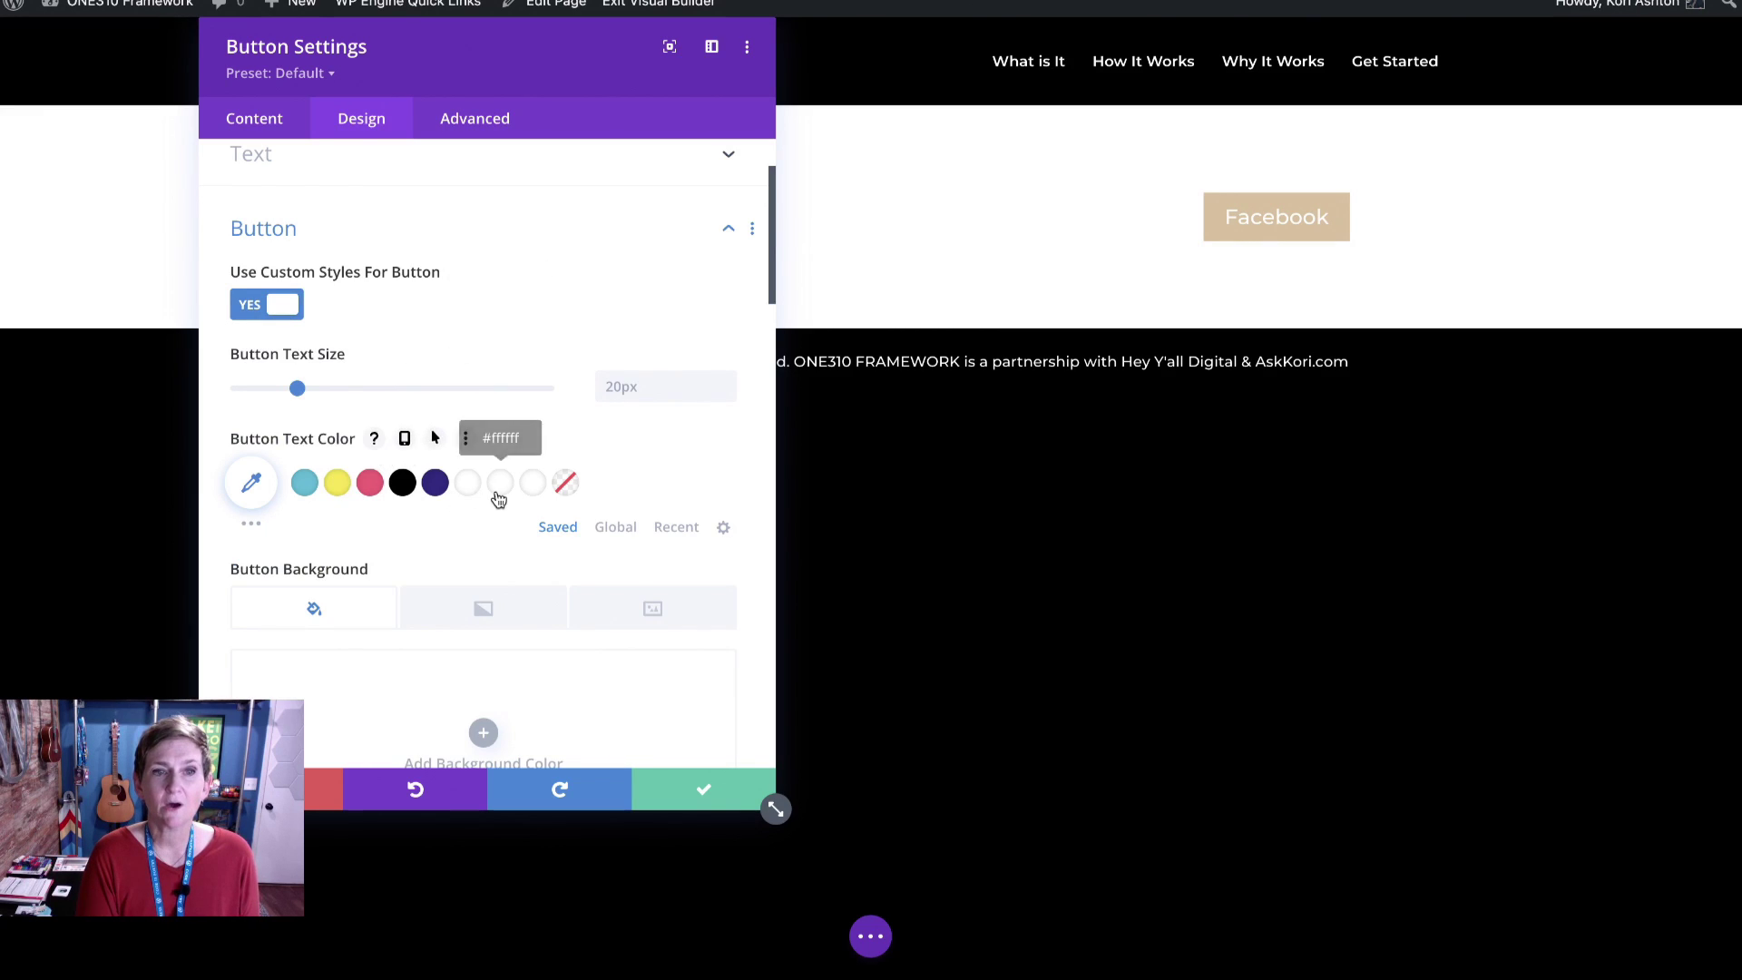
pyautogui.click(469, 488)
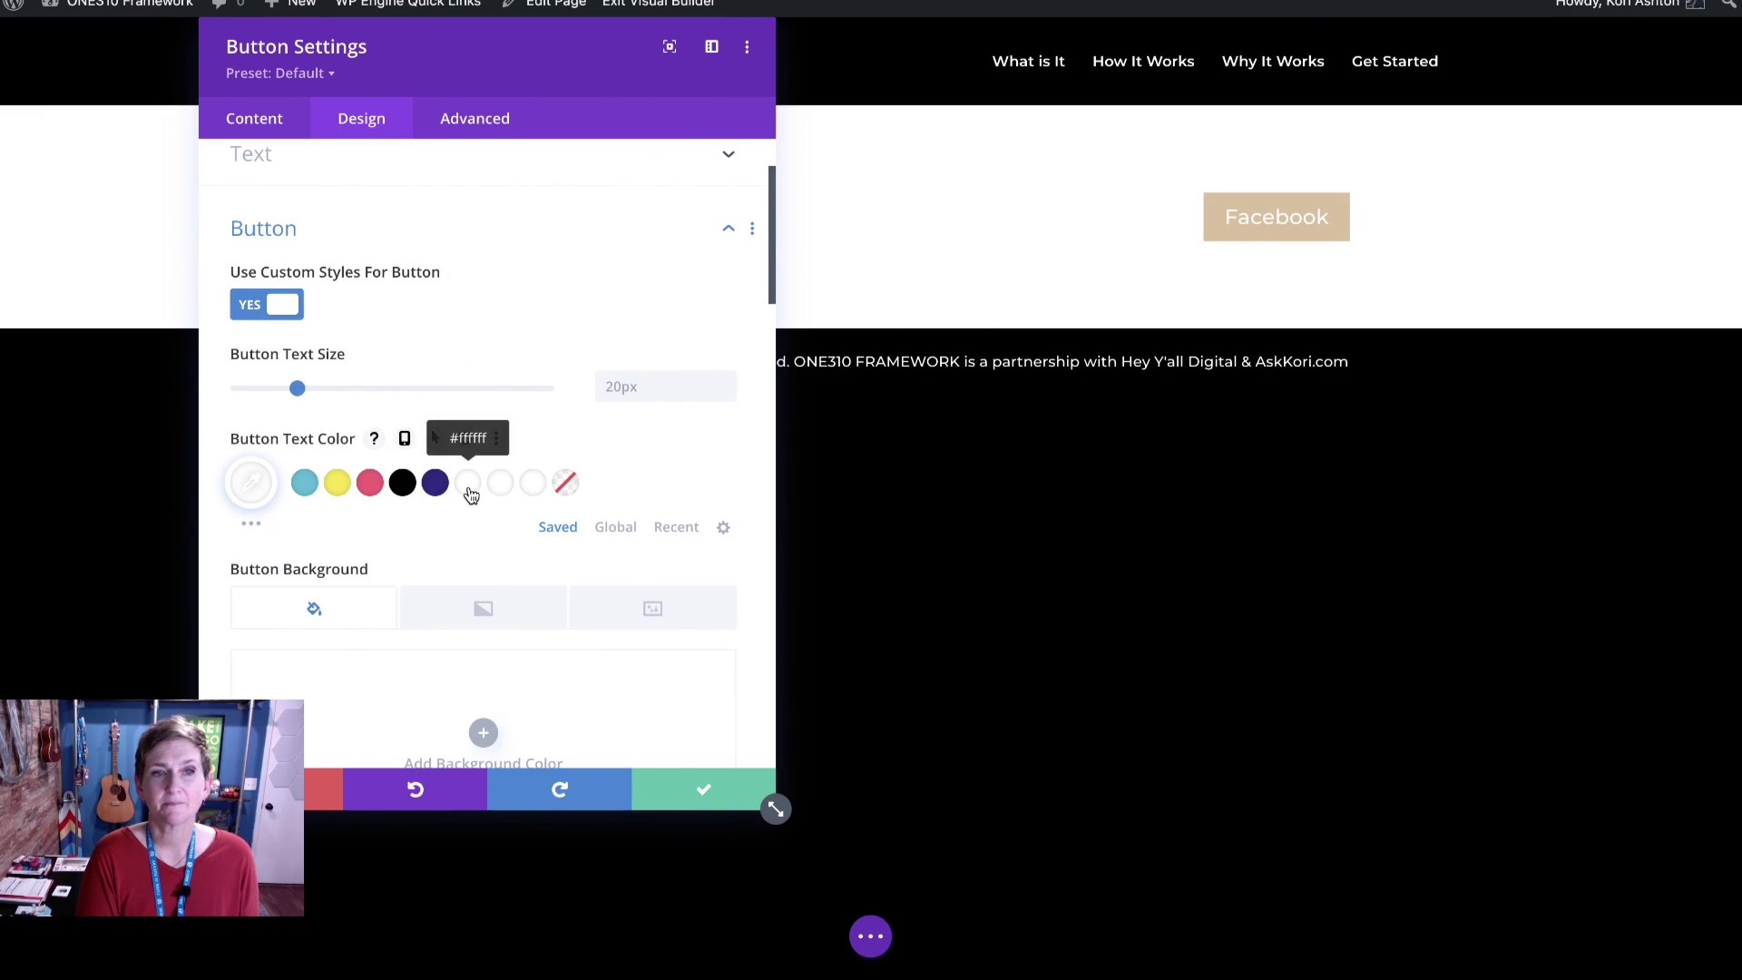
pyautogui.scroll(-5, 421, 590)
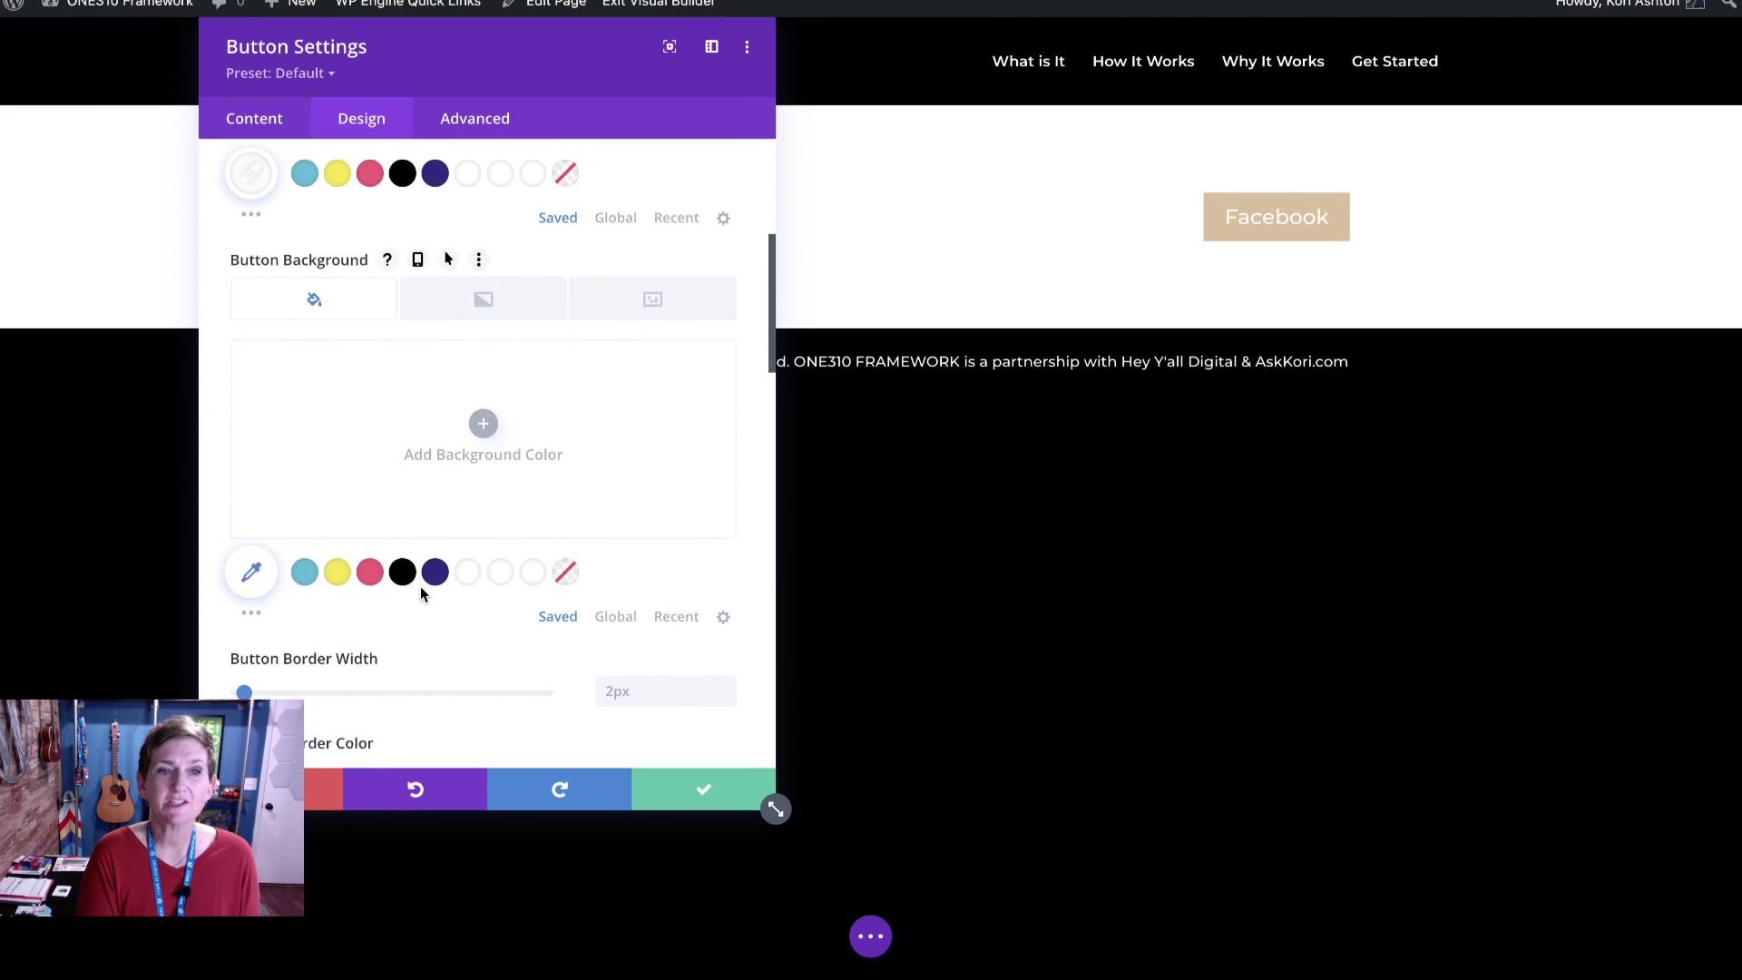
pyautogui.click(486, 467)
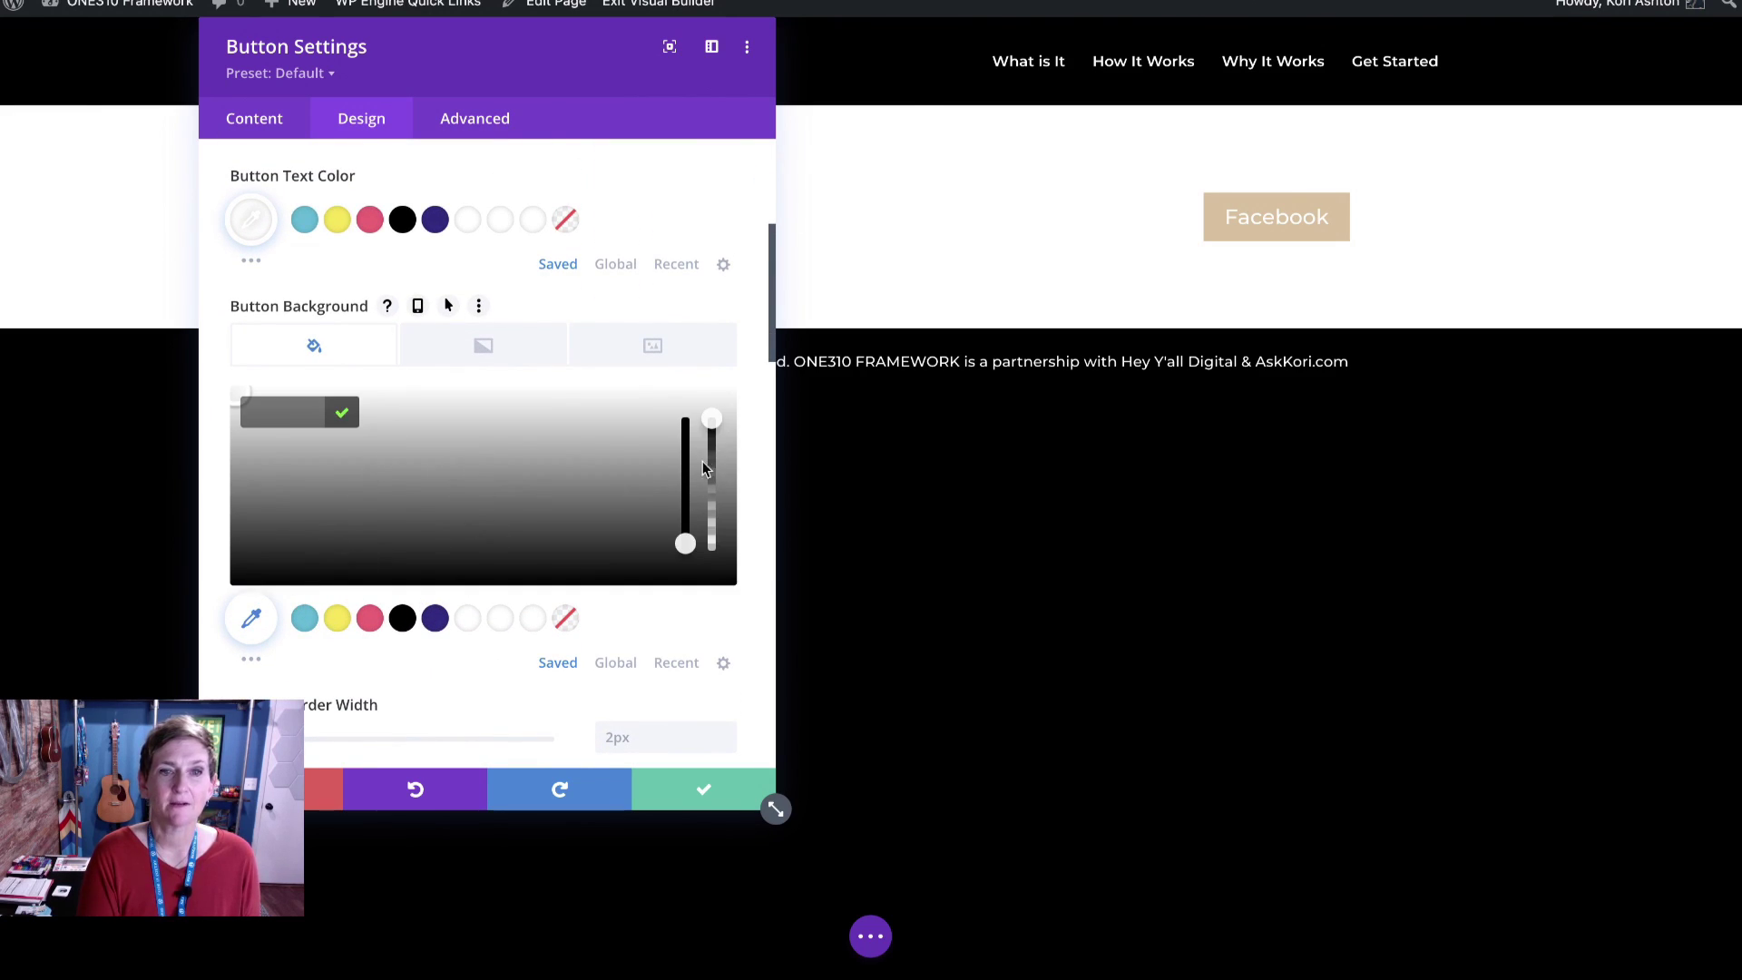
pyautogui.click(305, 618)
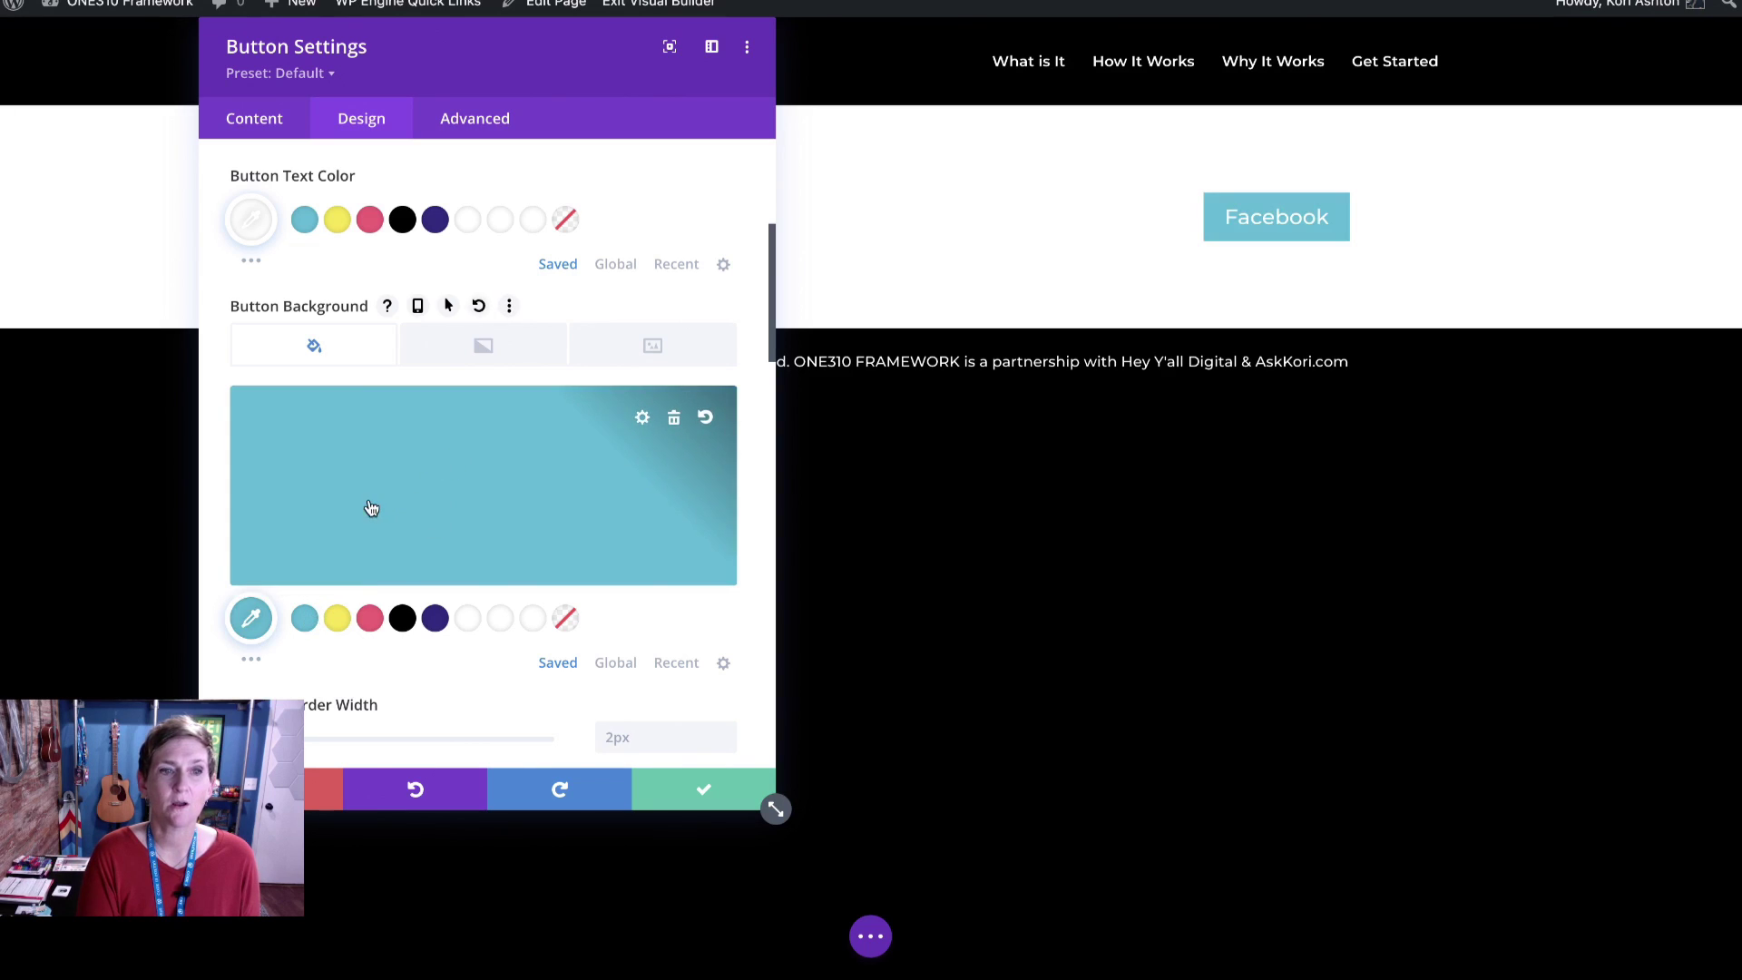
pyautogui.moveTo(541, 426)
pyautogui.mouseDown()
pyautogui.moveTo(533, 405)
pyautogui.moveTo(555, 418)
pyautogui.mouseUp()
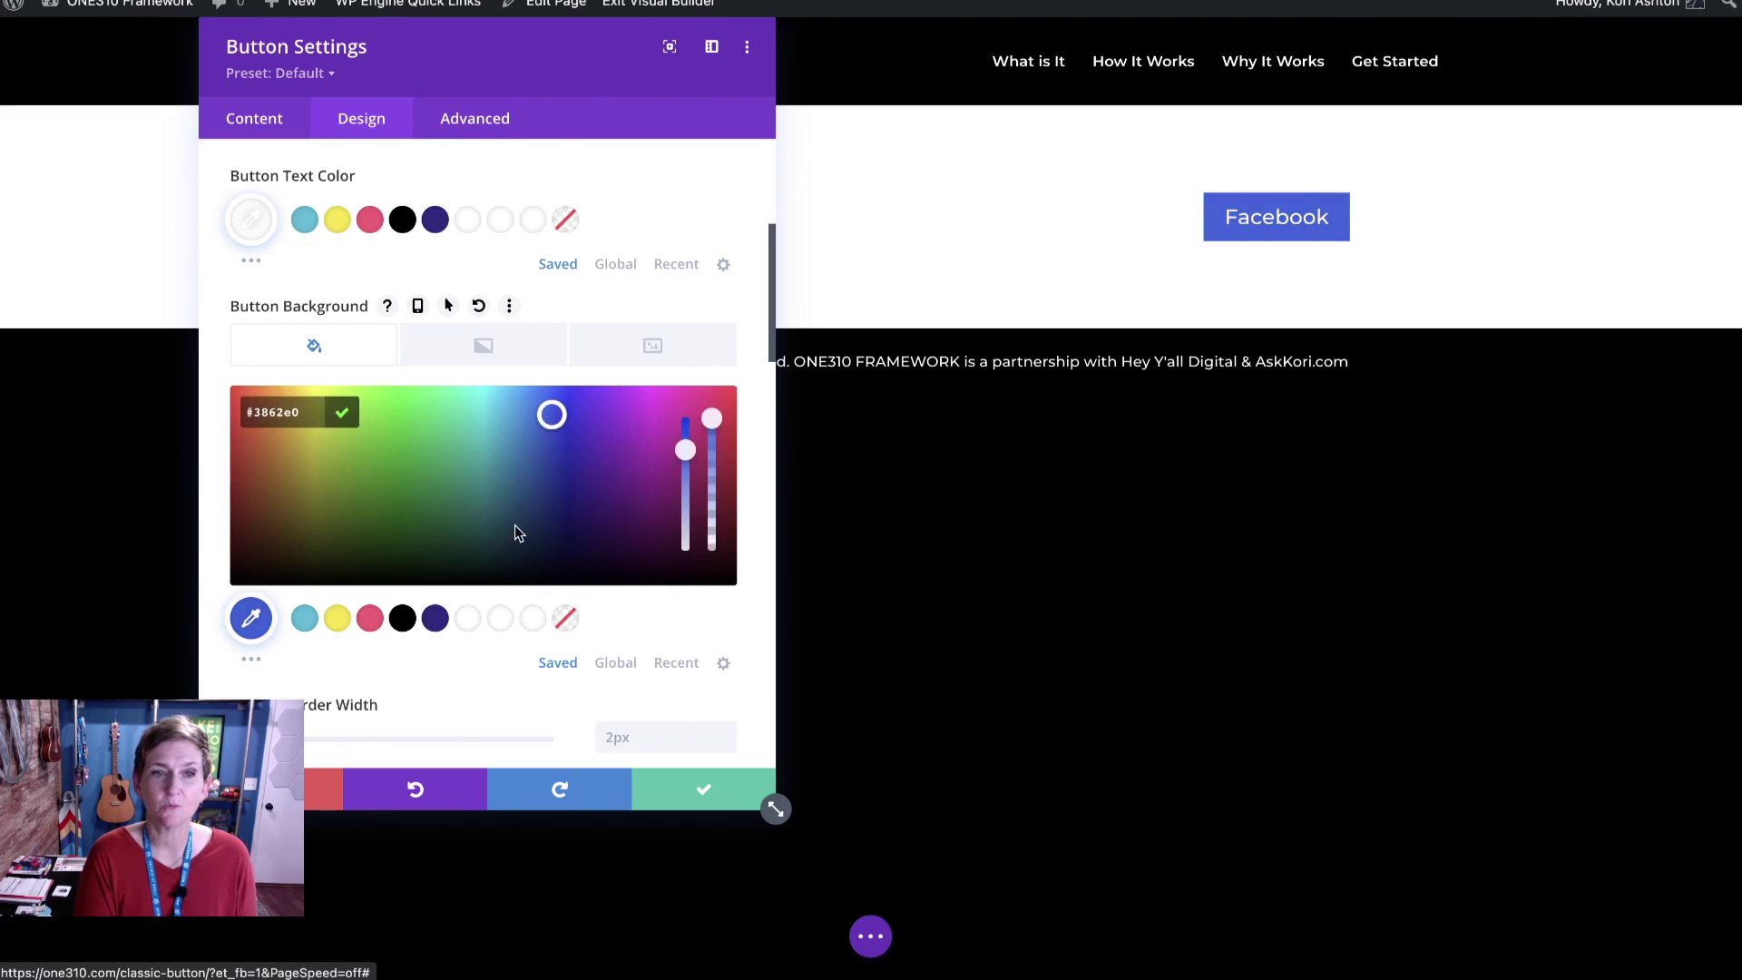
pyautogui.scroll(-1, 453, 694)
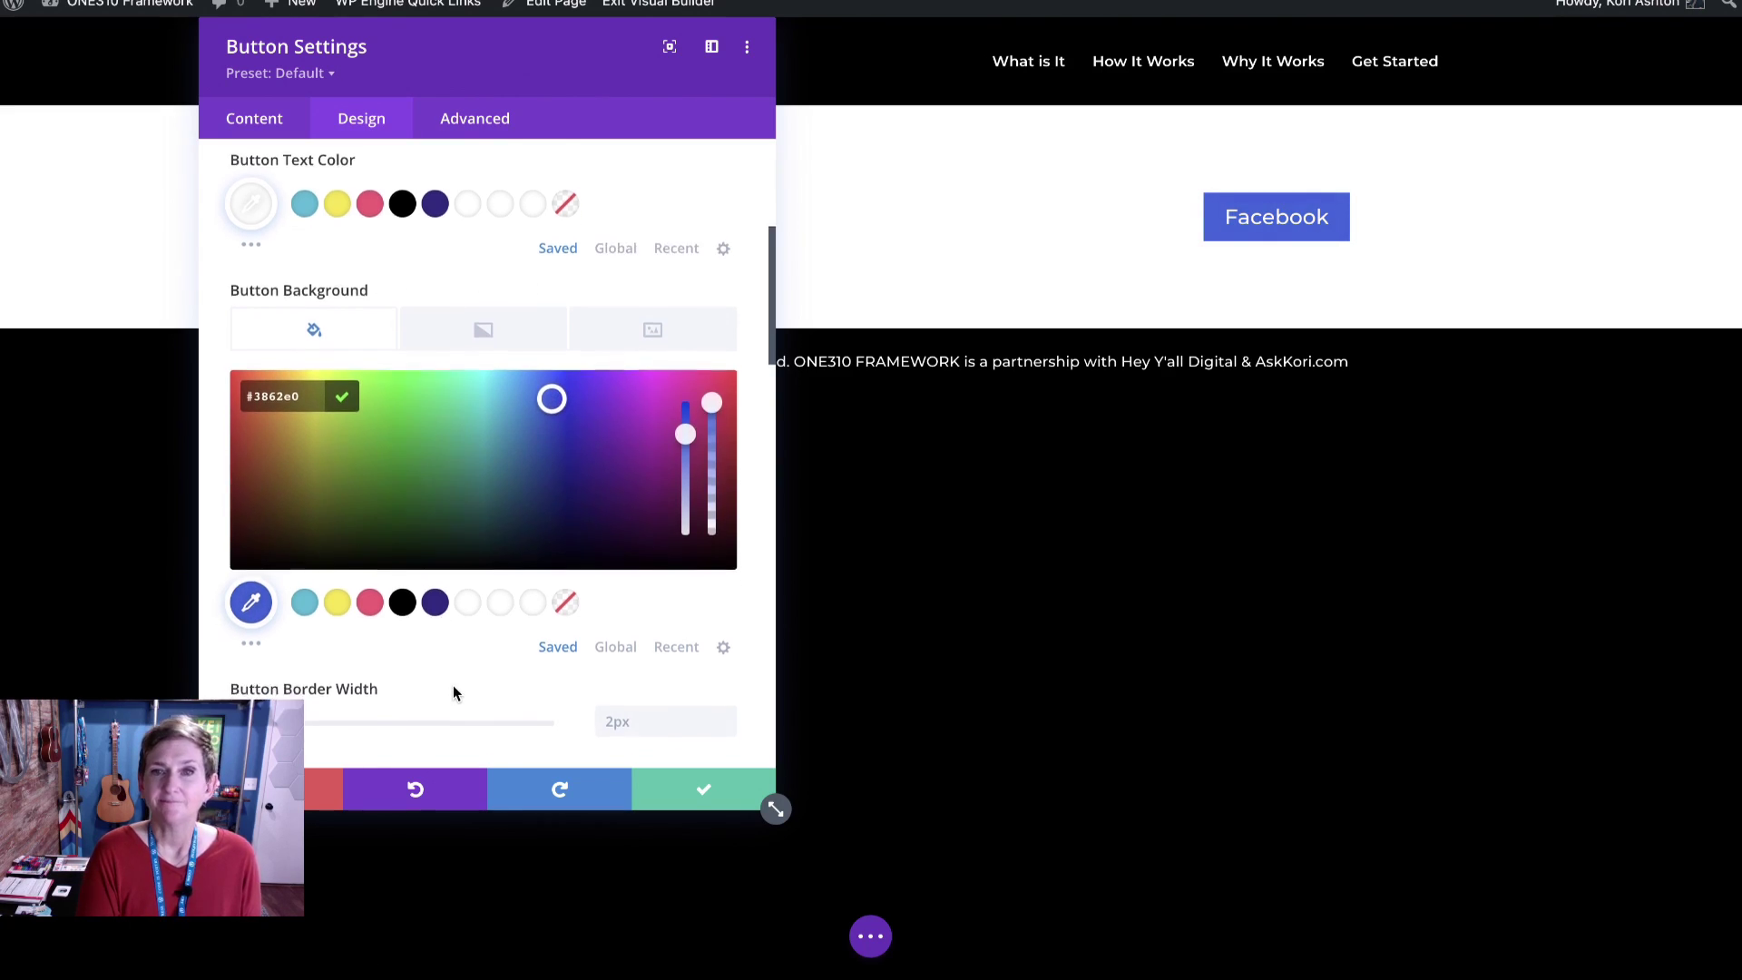
# Choose the Facebook 'f' icon as the button icon, found by searching 'Faceboo'
pyautogui.scroll(-10, 454, 693)
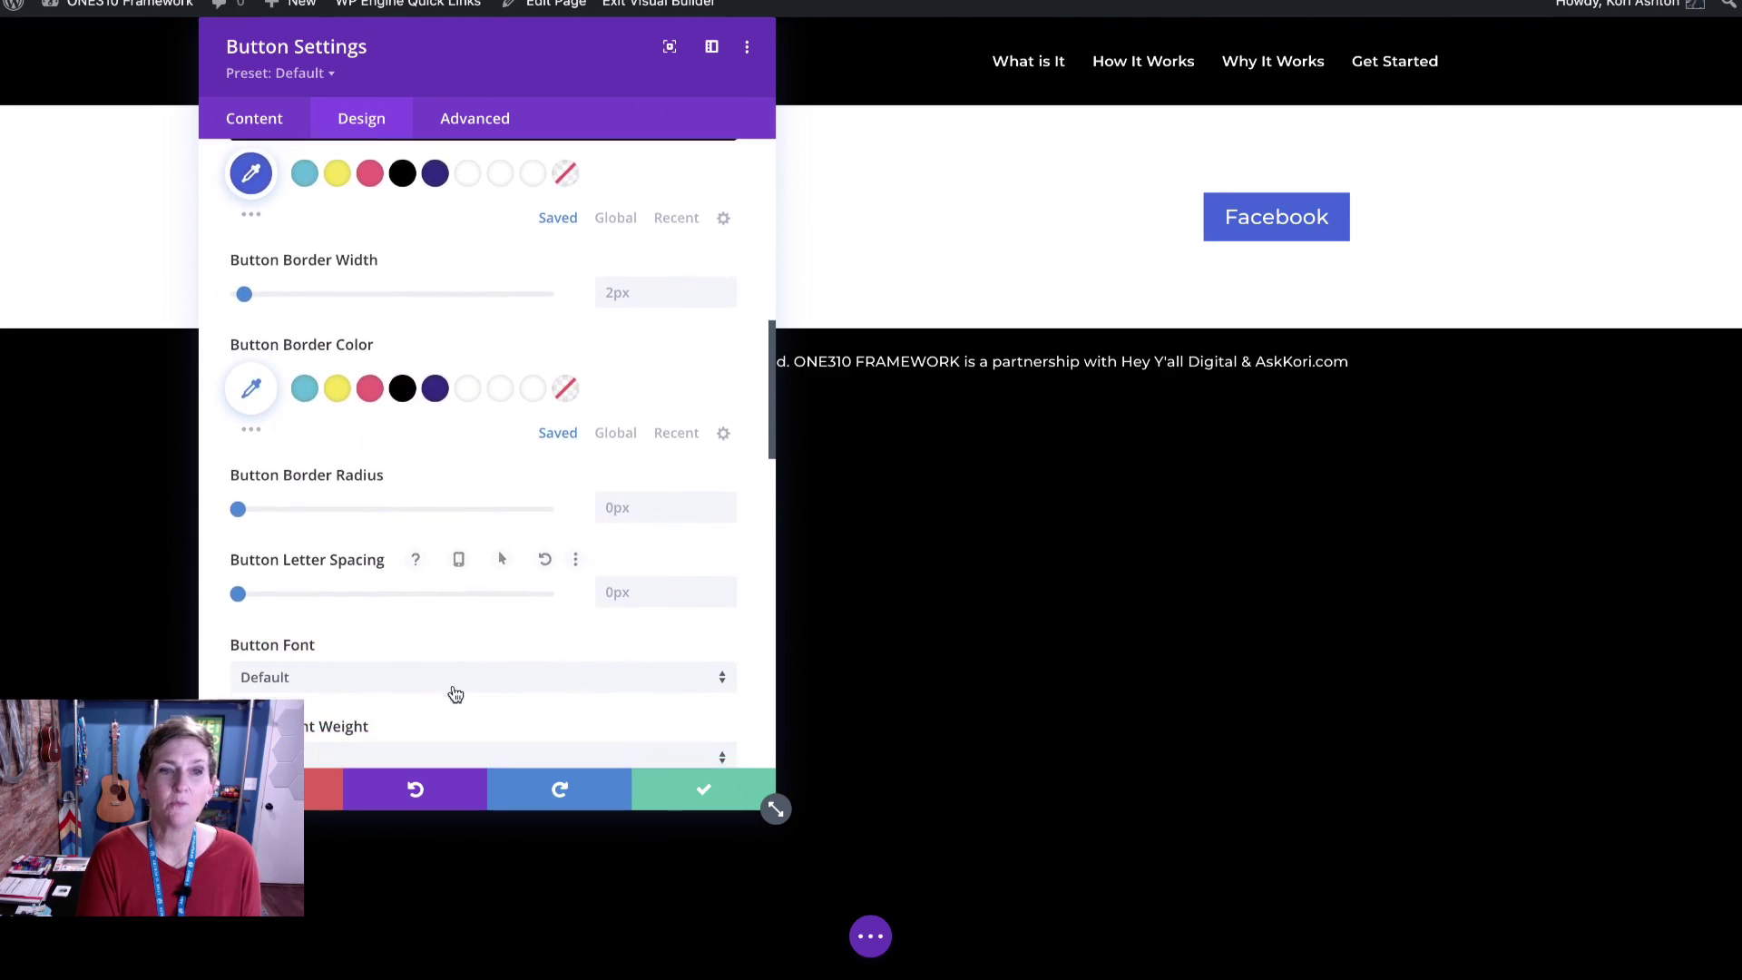
pyautogui.scroll(-13, 454, 693)
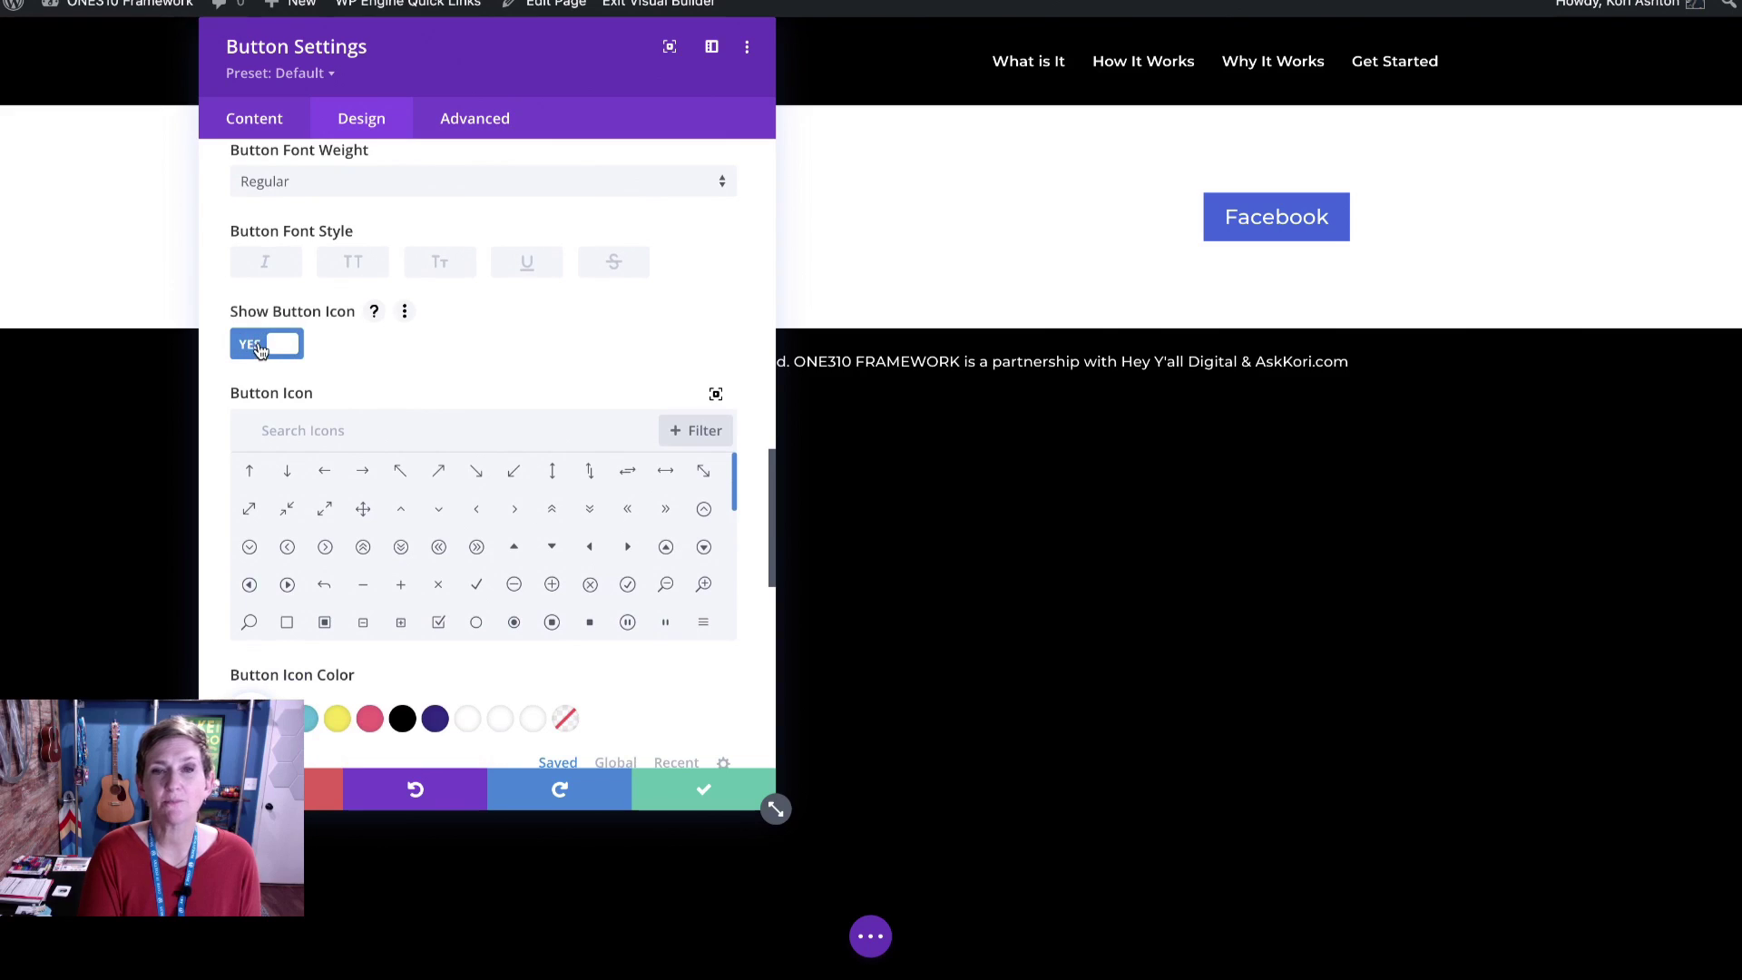
pyautogui.click(270, 430)
pyautogui.write('Fac')
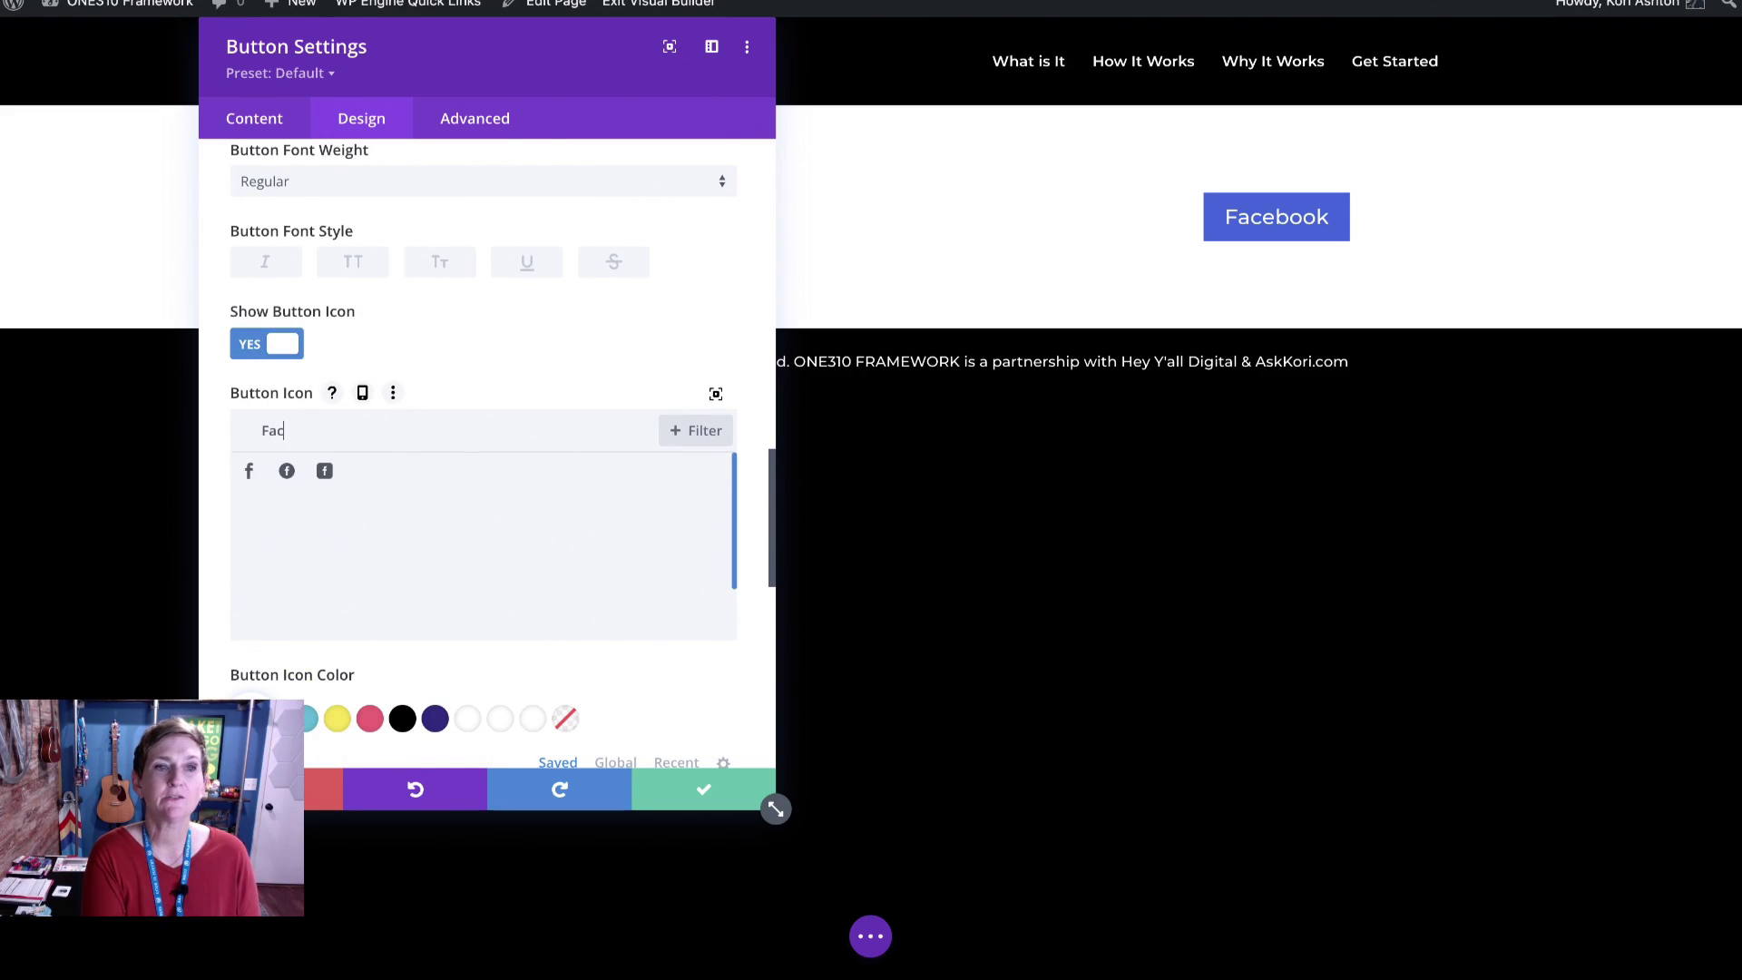
pyautogui.write('eboo')
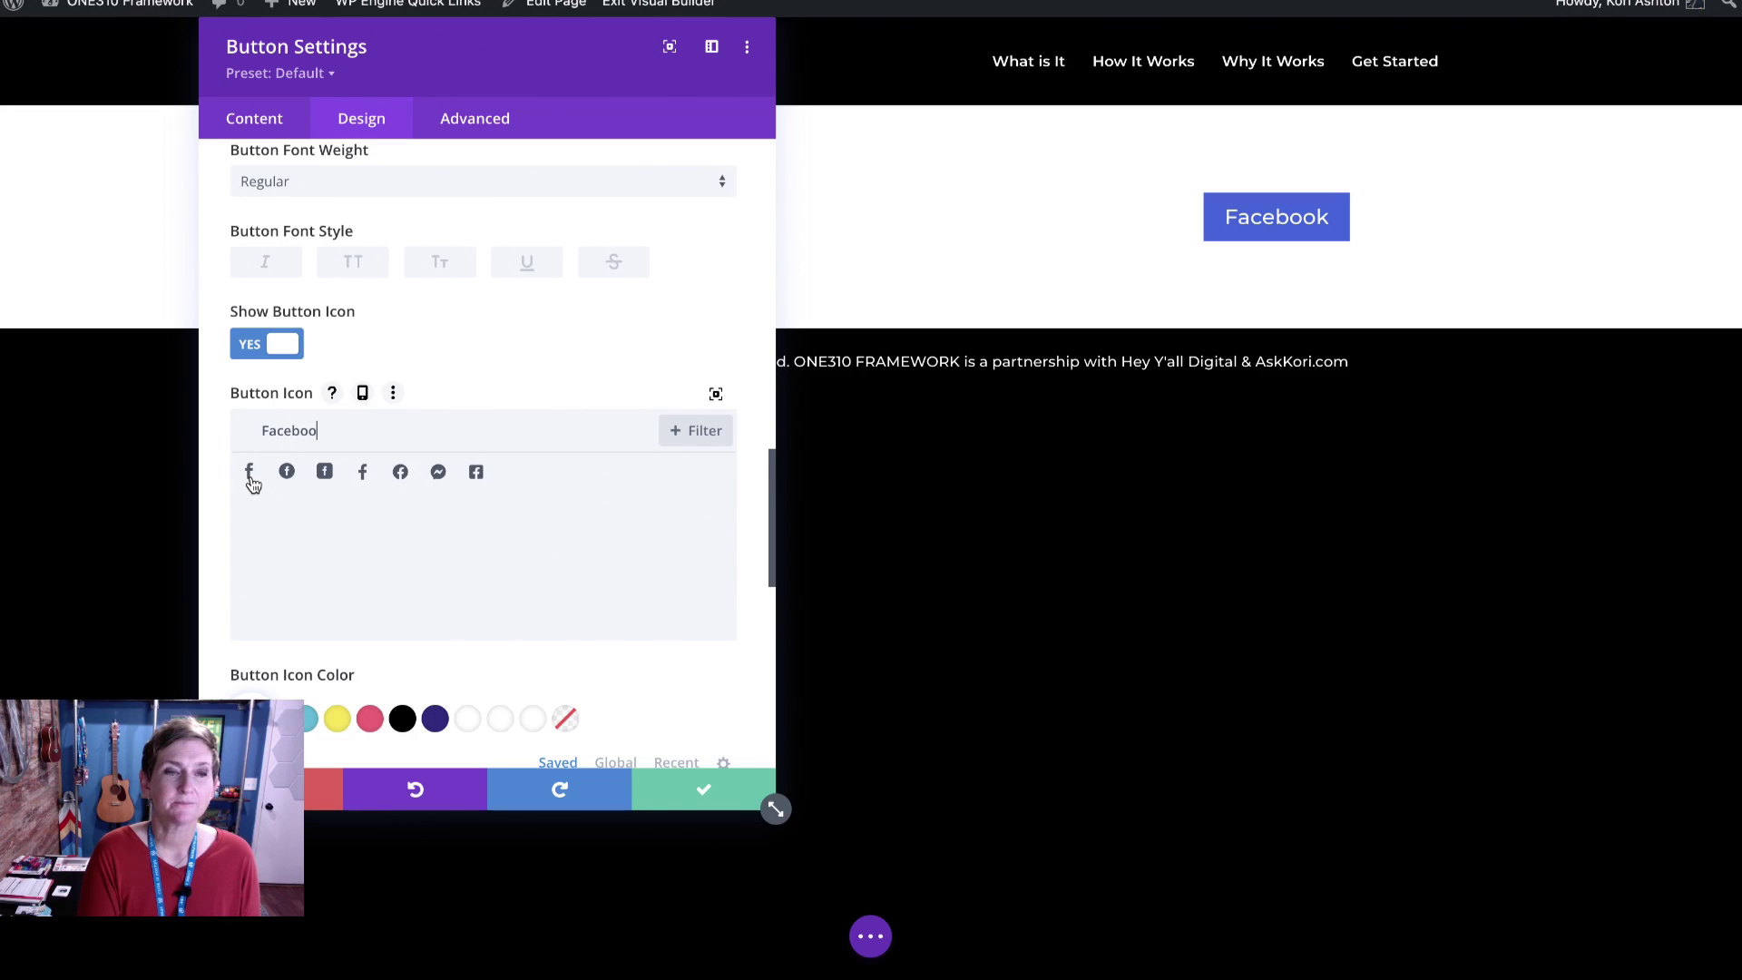
pyautogui.click(252, 483)
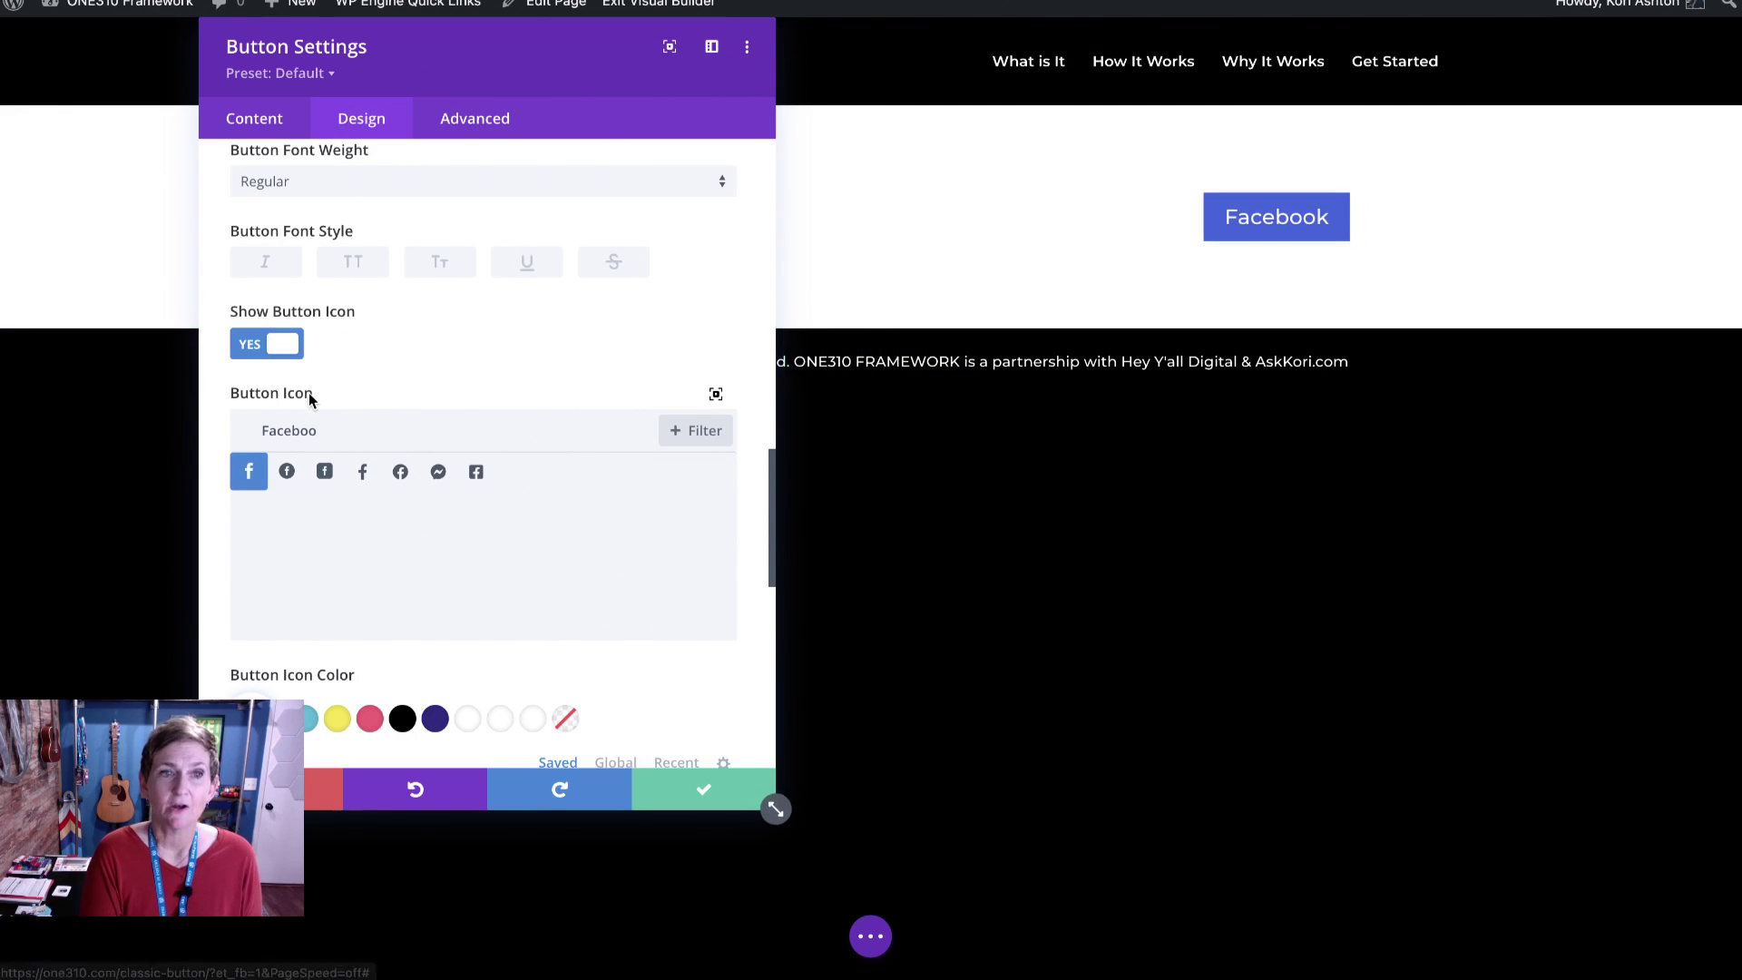
# Show the button icon at all times, placed to the left of the label
pyautogui.scroll(-2, 309, 395)
pyautogui.scroll(-3, 308, 392)
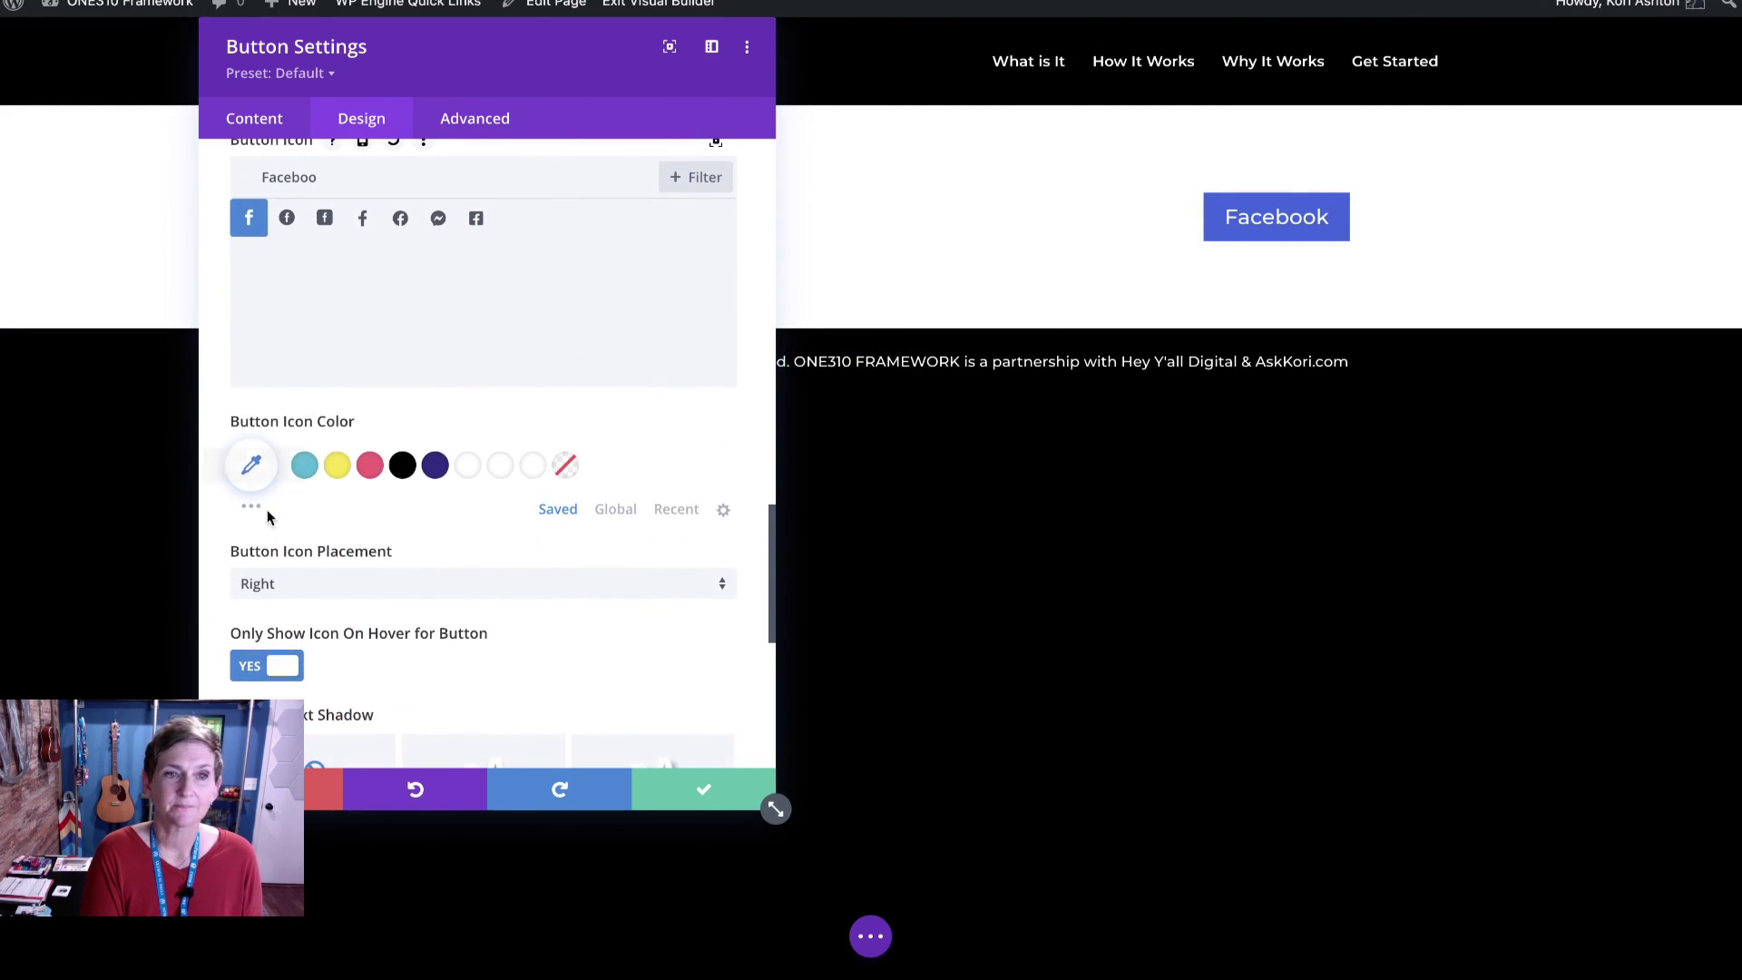
pyautogui.scroll(-1, 350, 593)
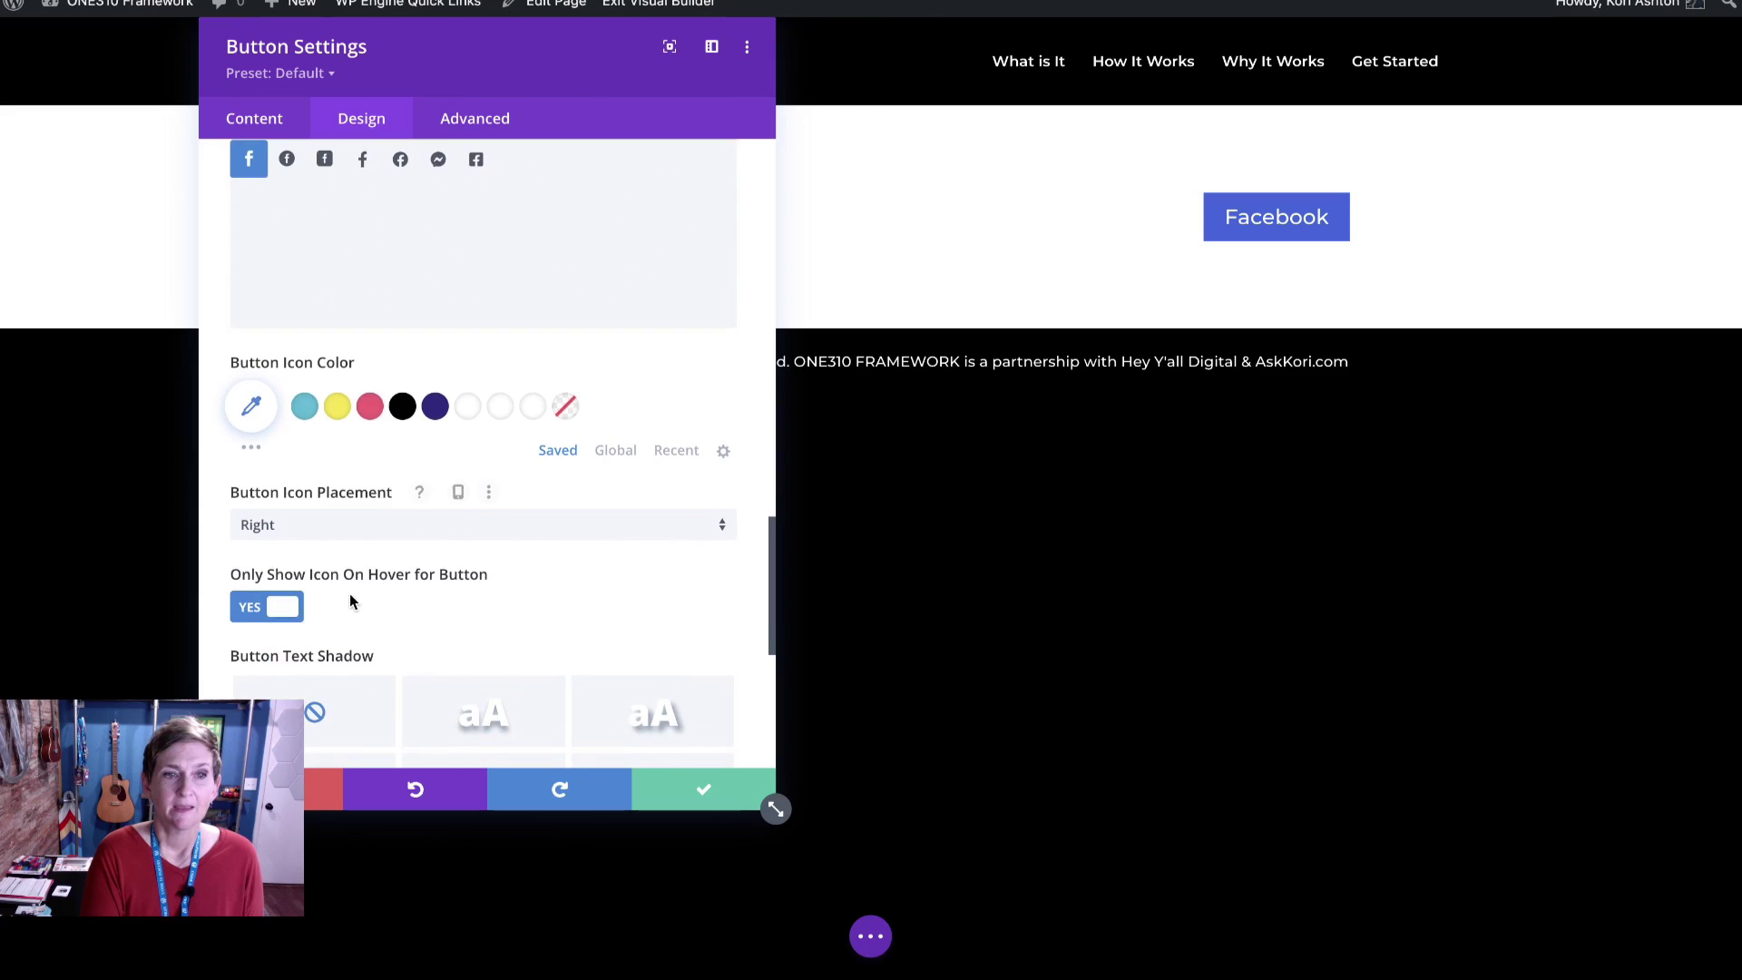
pyautogui.click(251, 599)
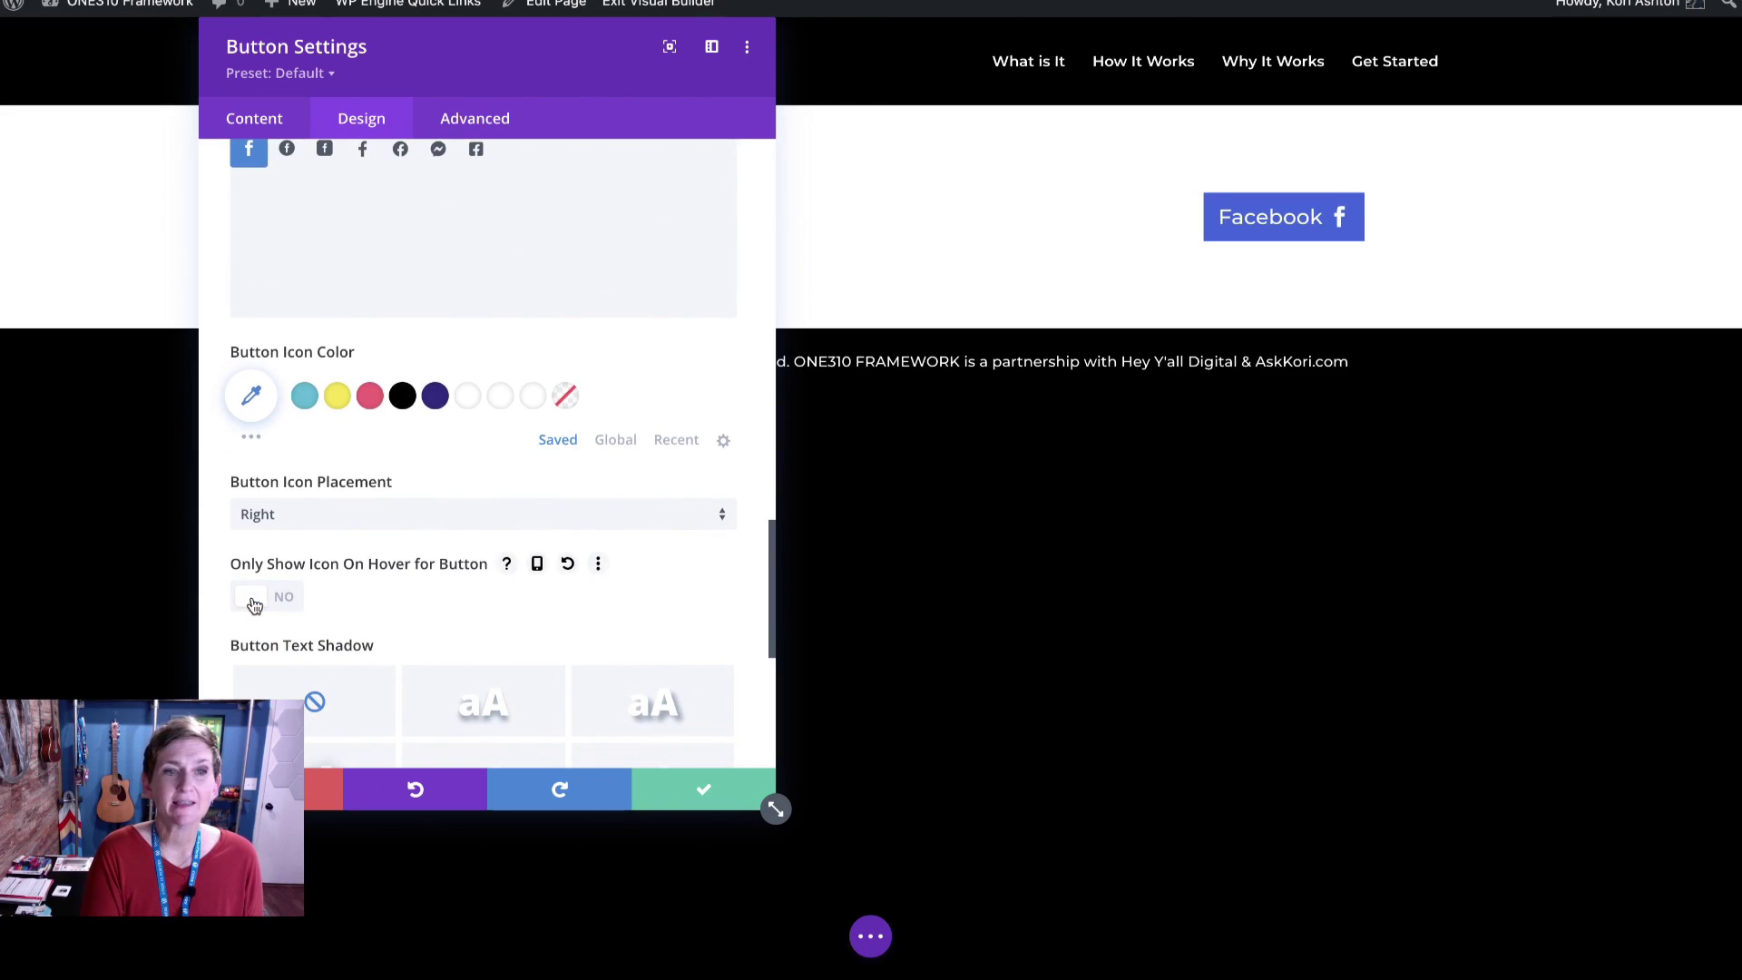
pyautogui.click(276, 601)
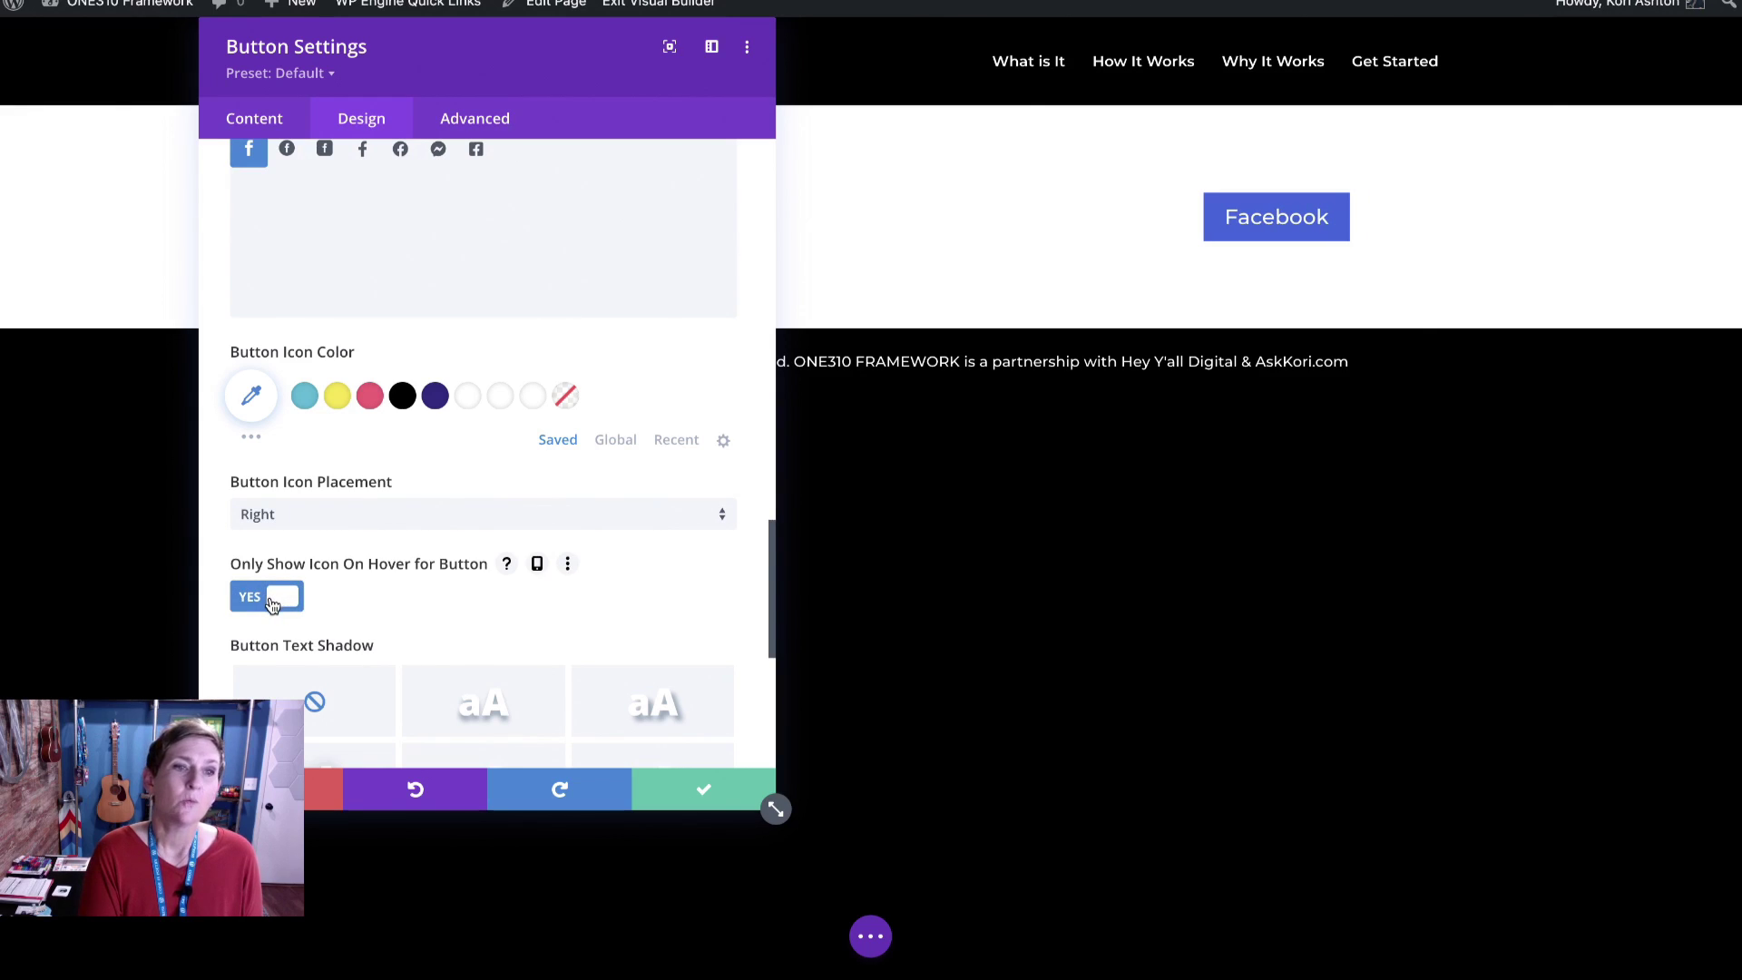
pyautogui.click(275, 599)
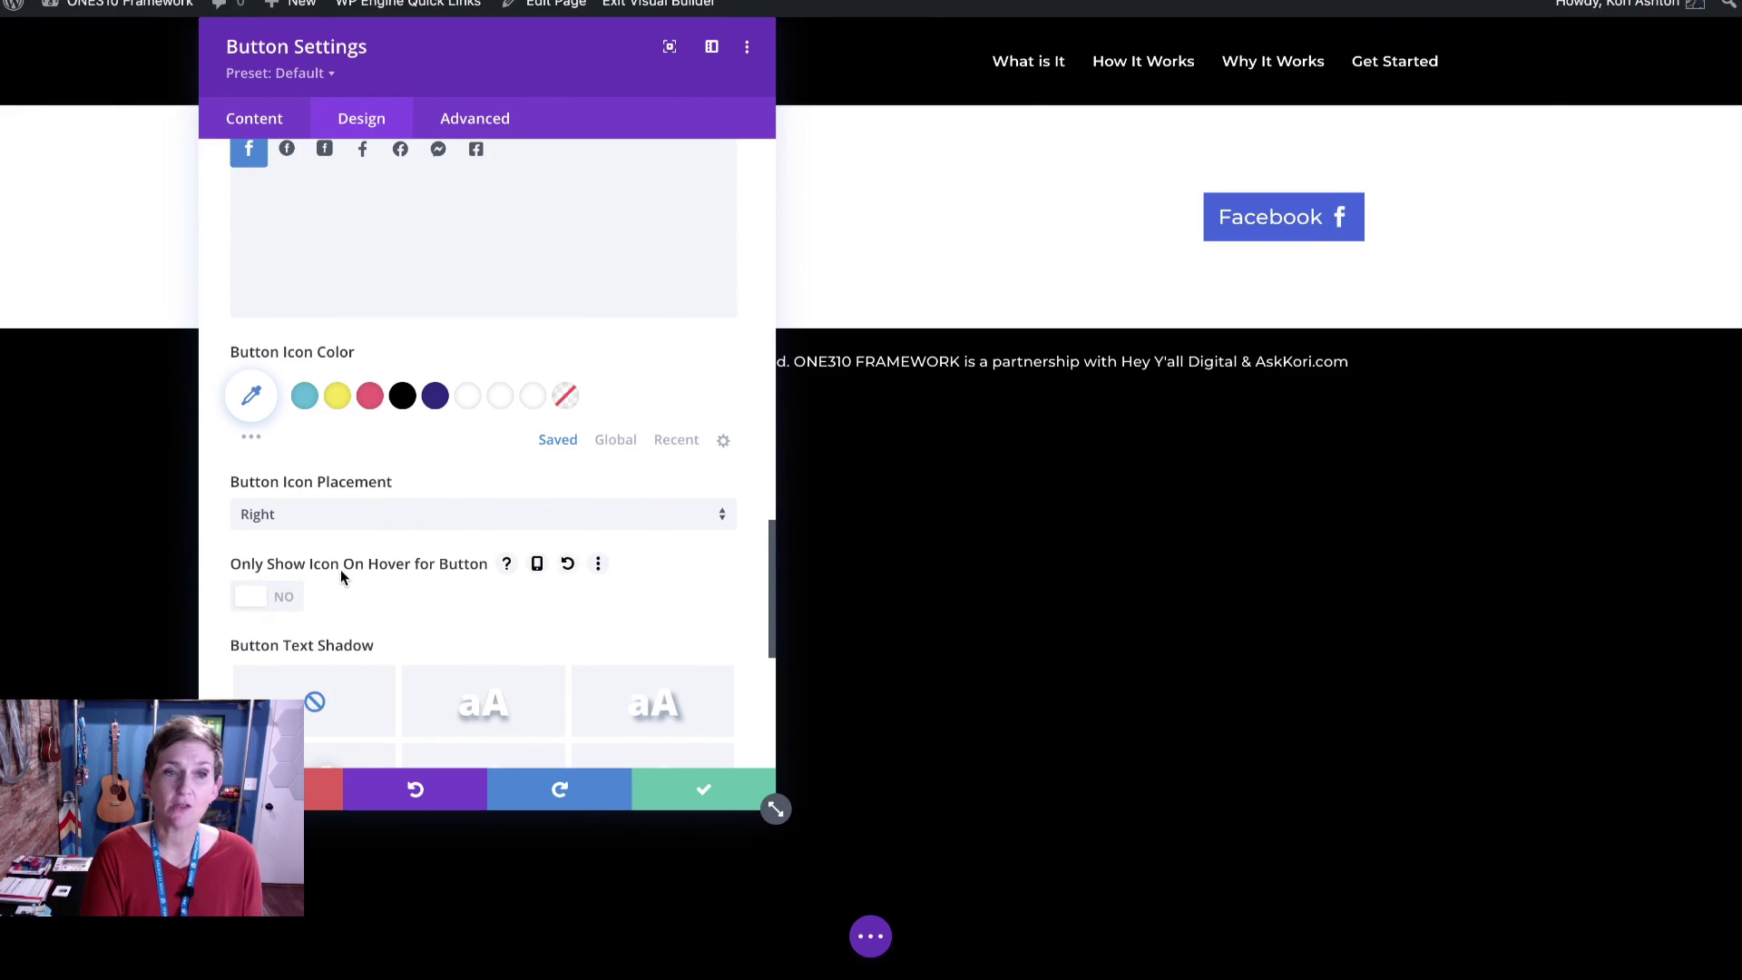
pyautogui.click(292, 531)
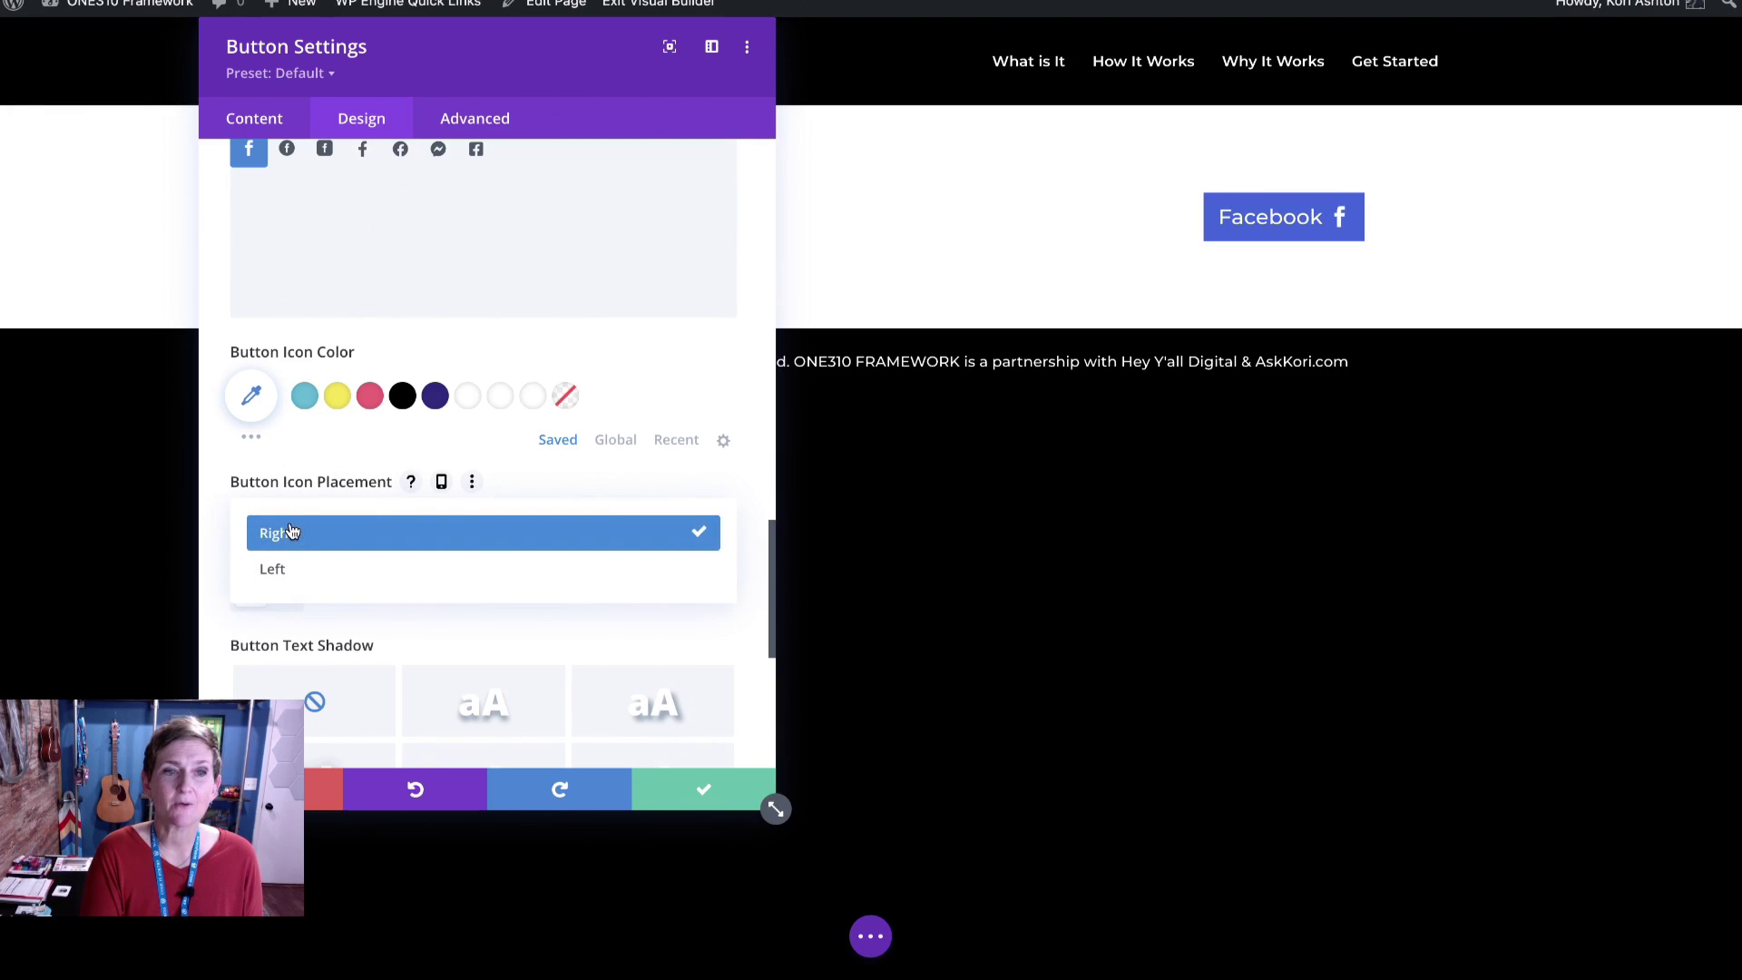
pyautogui.click(303, 569)
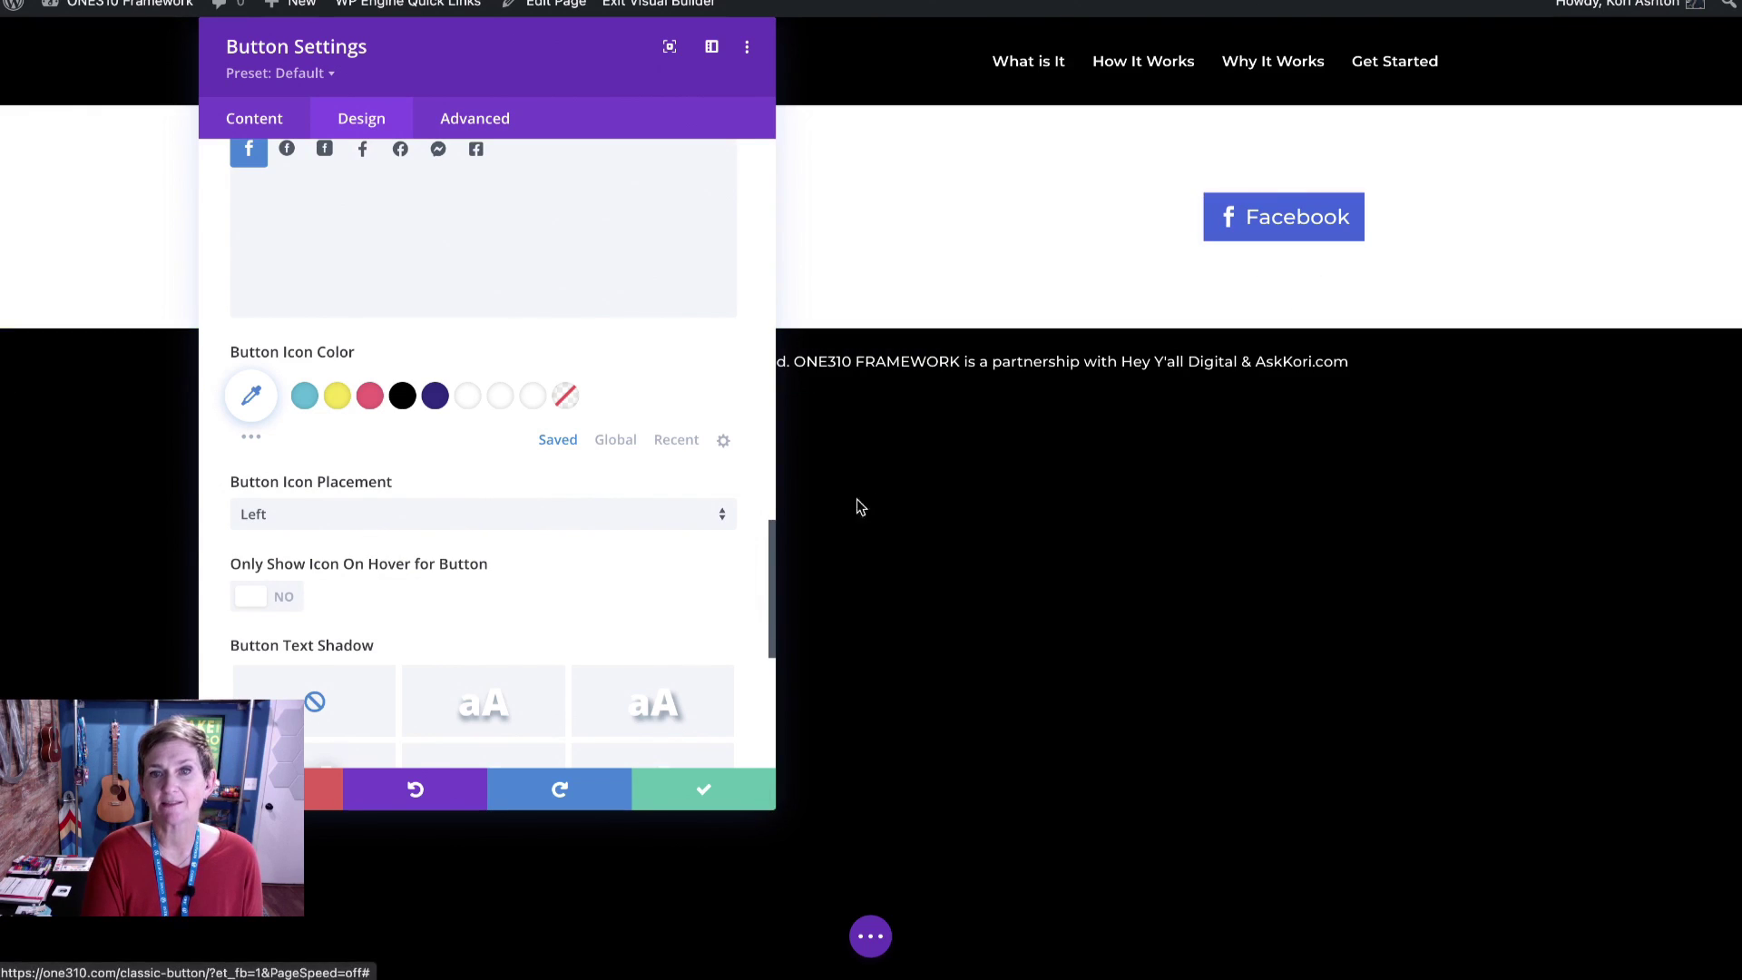
# Save the Facebook button and duplicate it twice
pyautogui.click(671, 790)
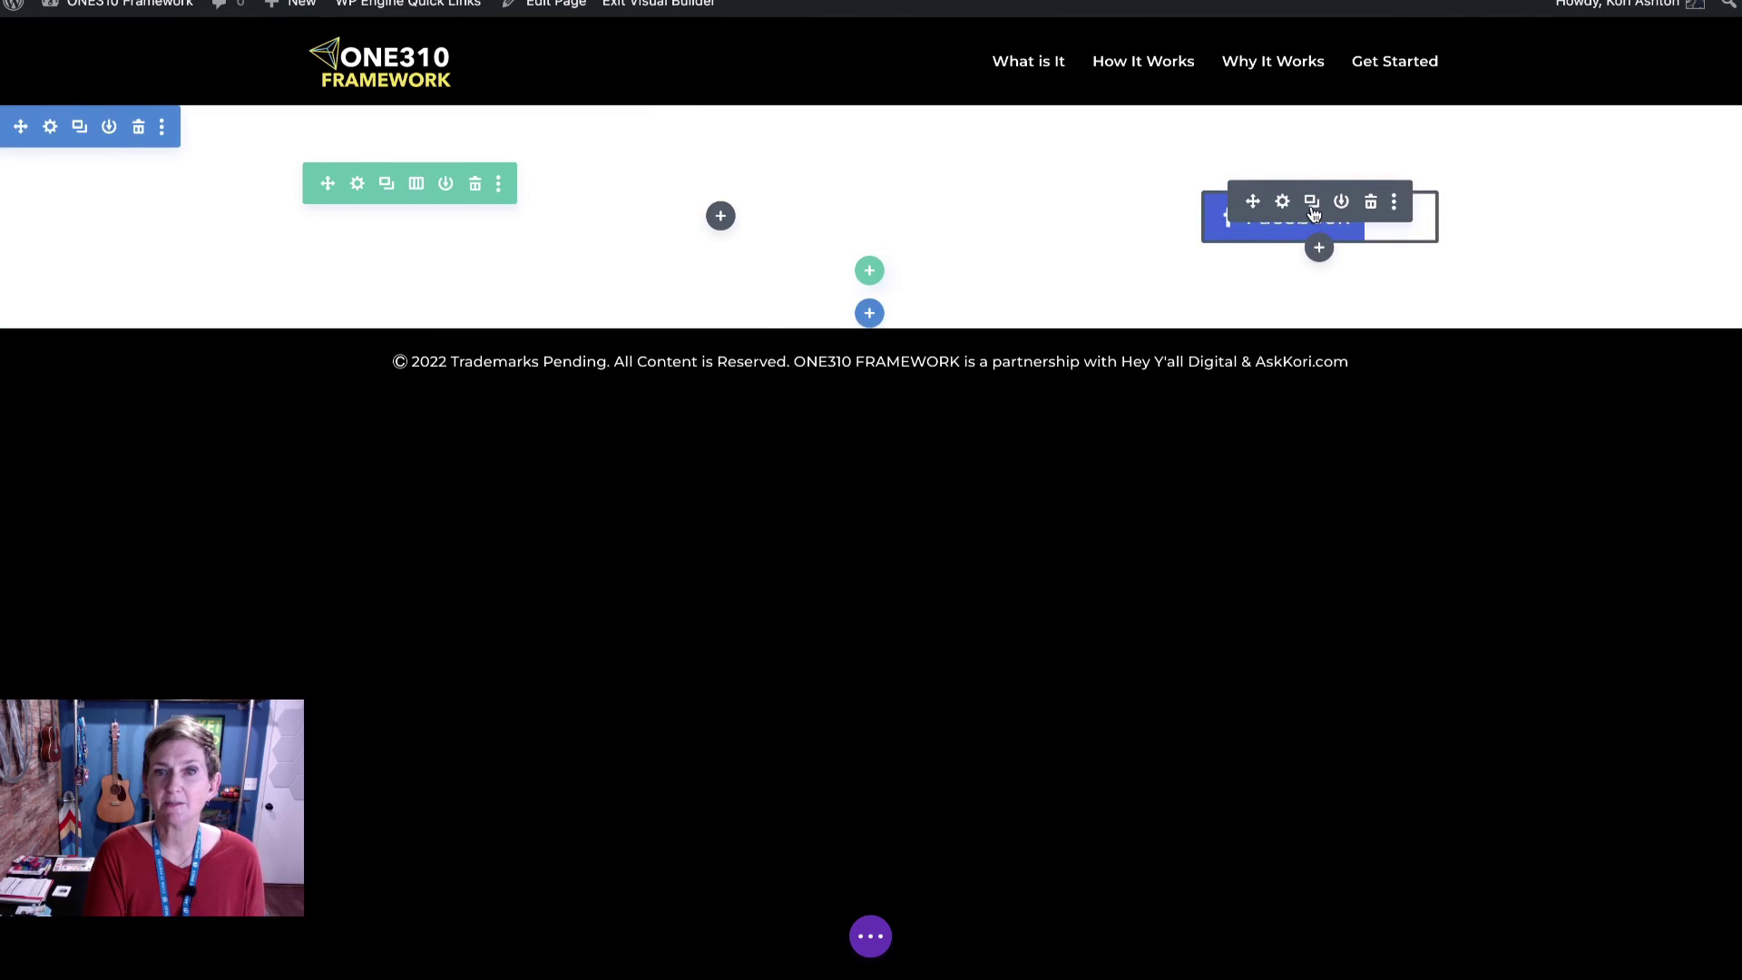
pyautogui.click(1313, 202)
pyautogui.click(1314, 201)
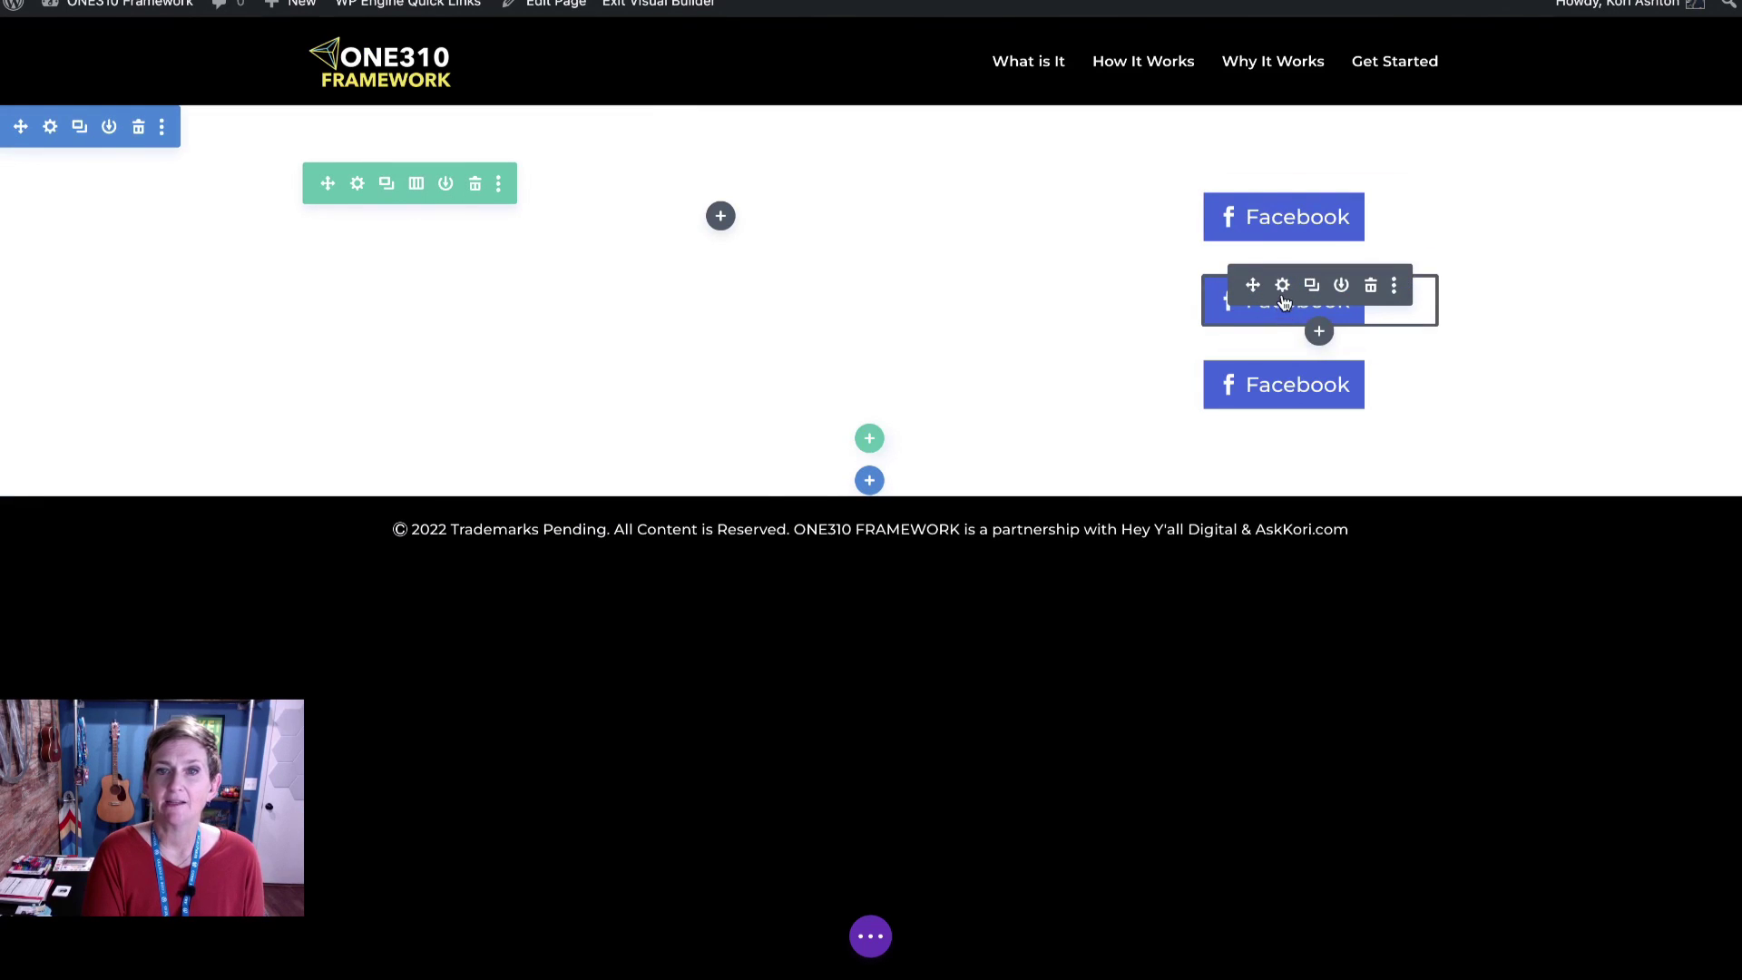
# Change the second button's label to Instagram
pyautogui.click(1282, 286)
pyautogui.doubleClick(323, 292)
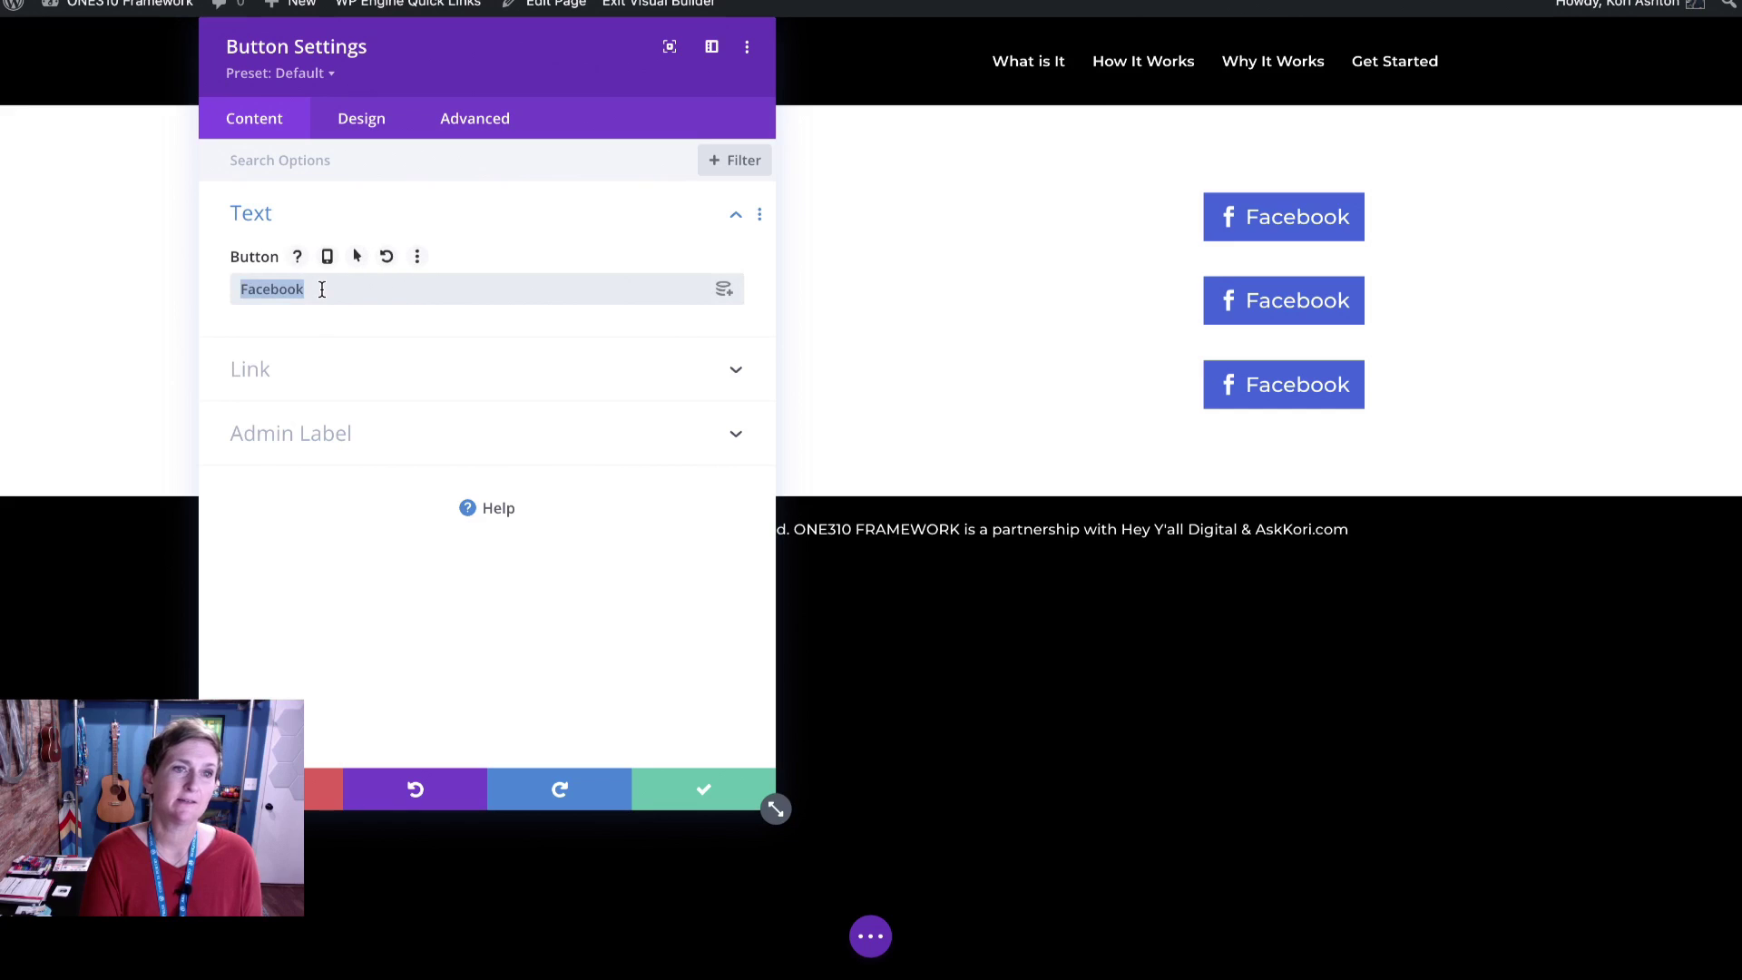
pyautogui.write('Inst')
pyautogui.write('a')
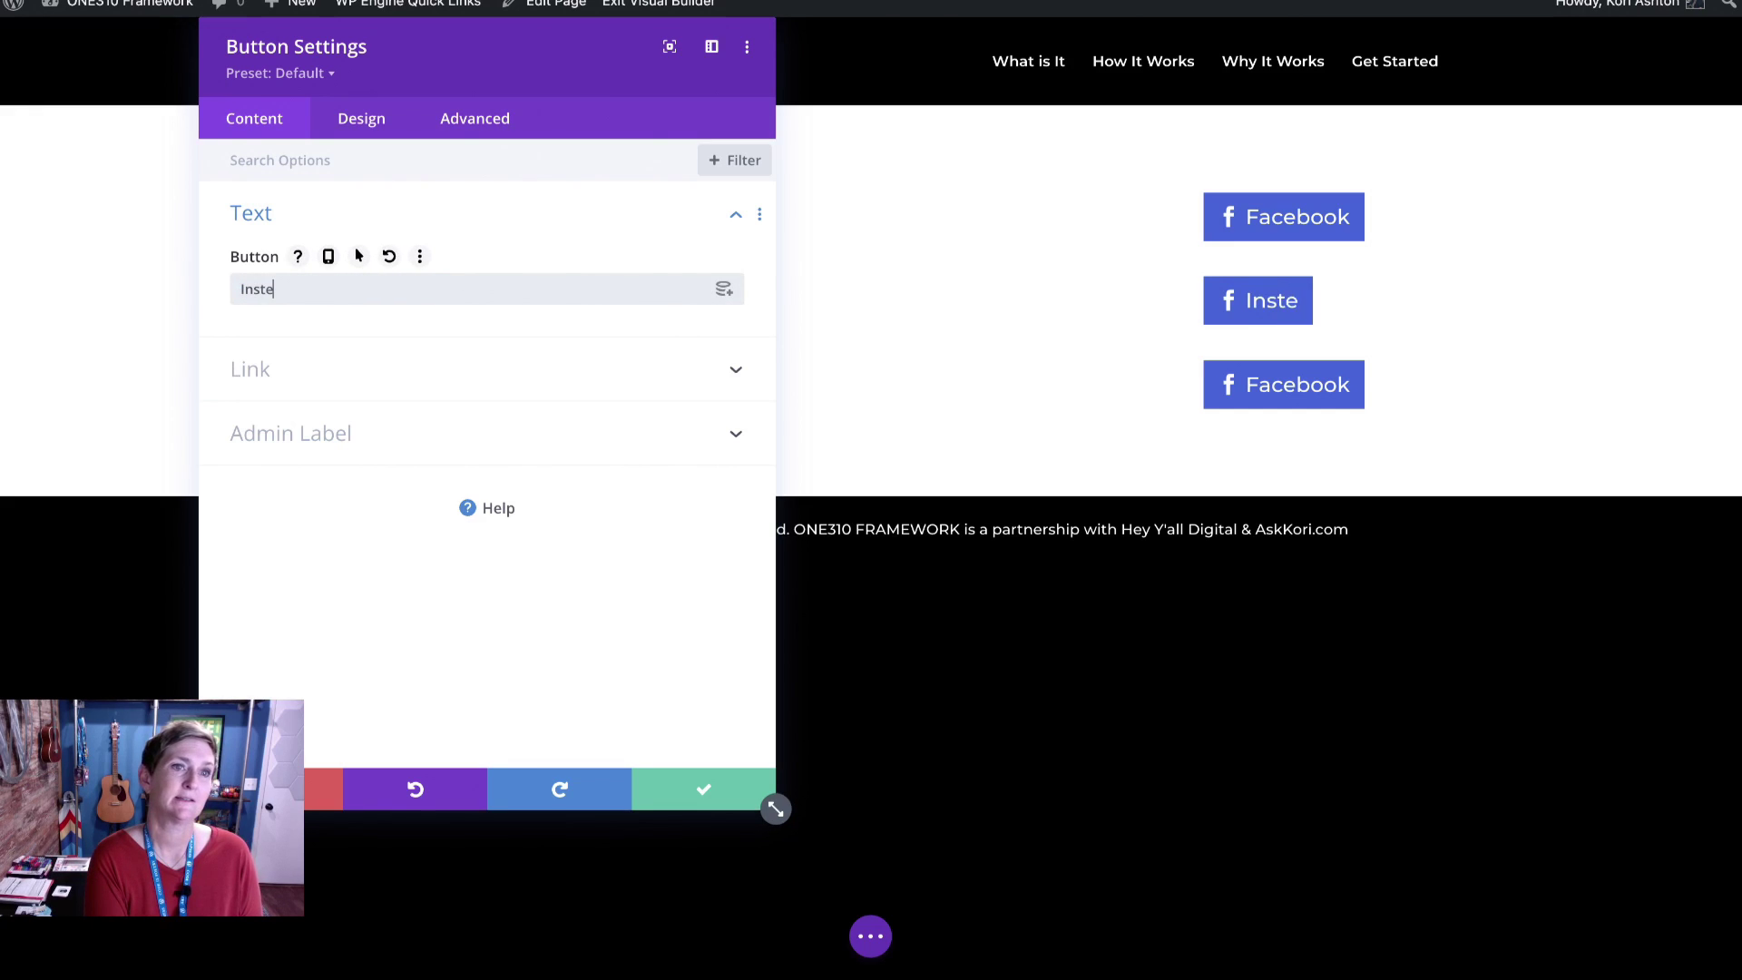
pyautogui.press('BackSpace')
pyautogui.write('agram')
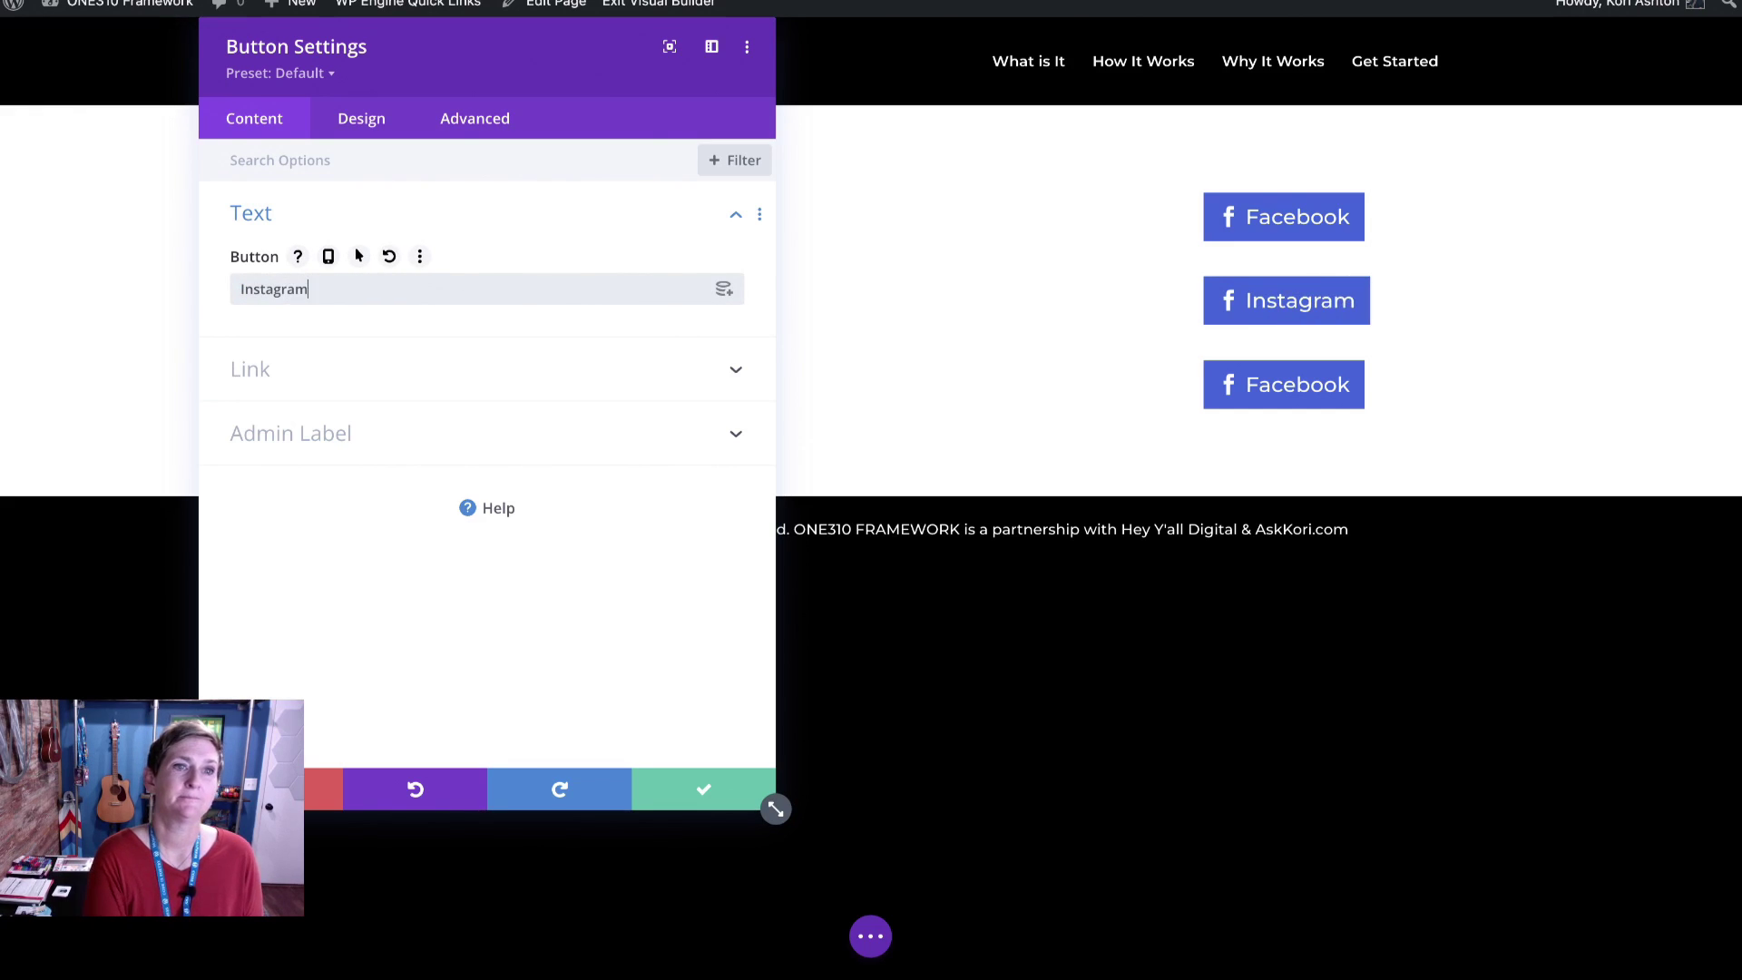
# Give the Instagram button a pink background and the Instagram icon, then save
pyautogui.click(362, 133)
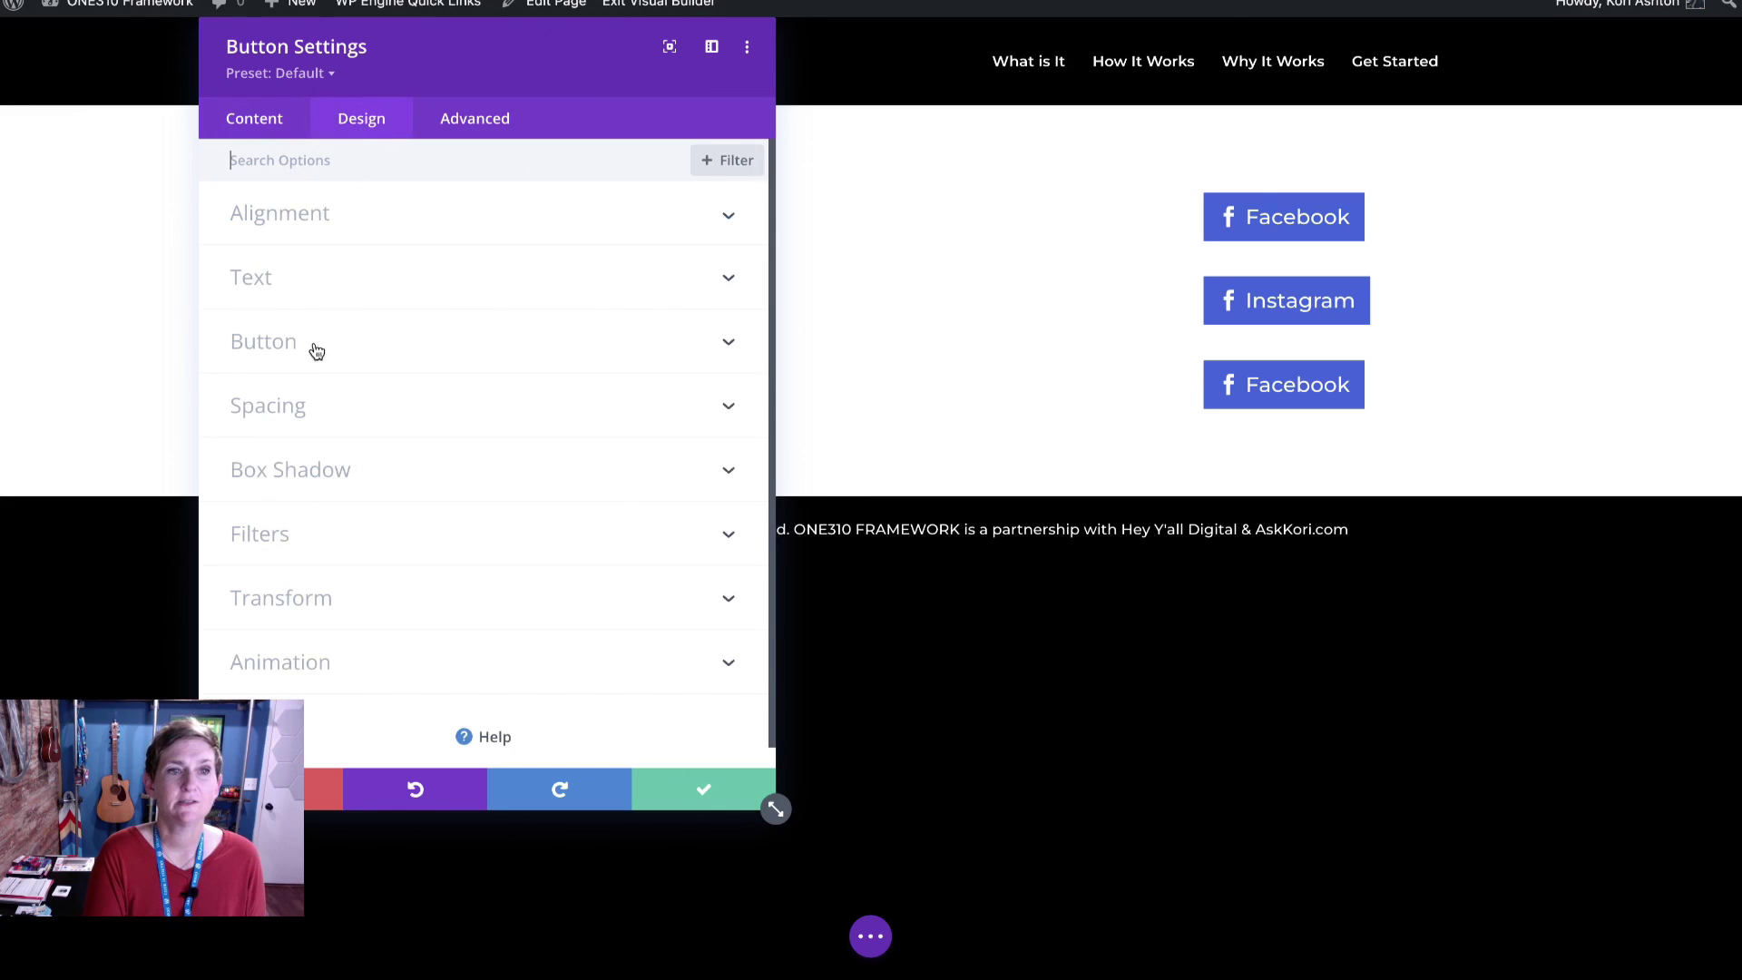
pyautogui.click(318, 348)
pyautogui.scroll(-5, 322, 548)
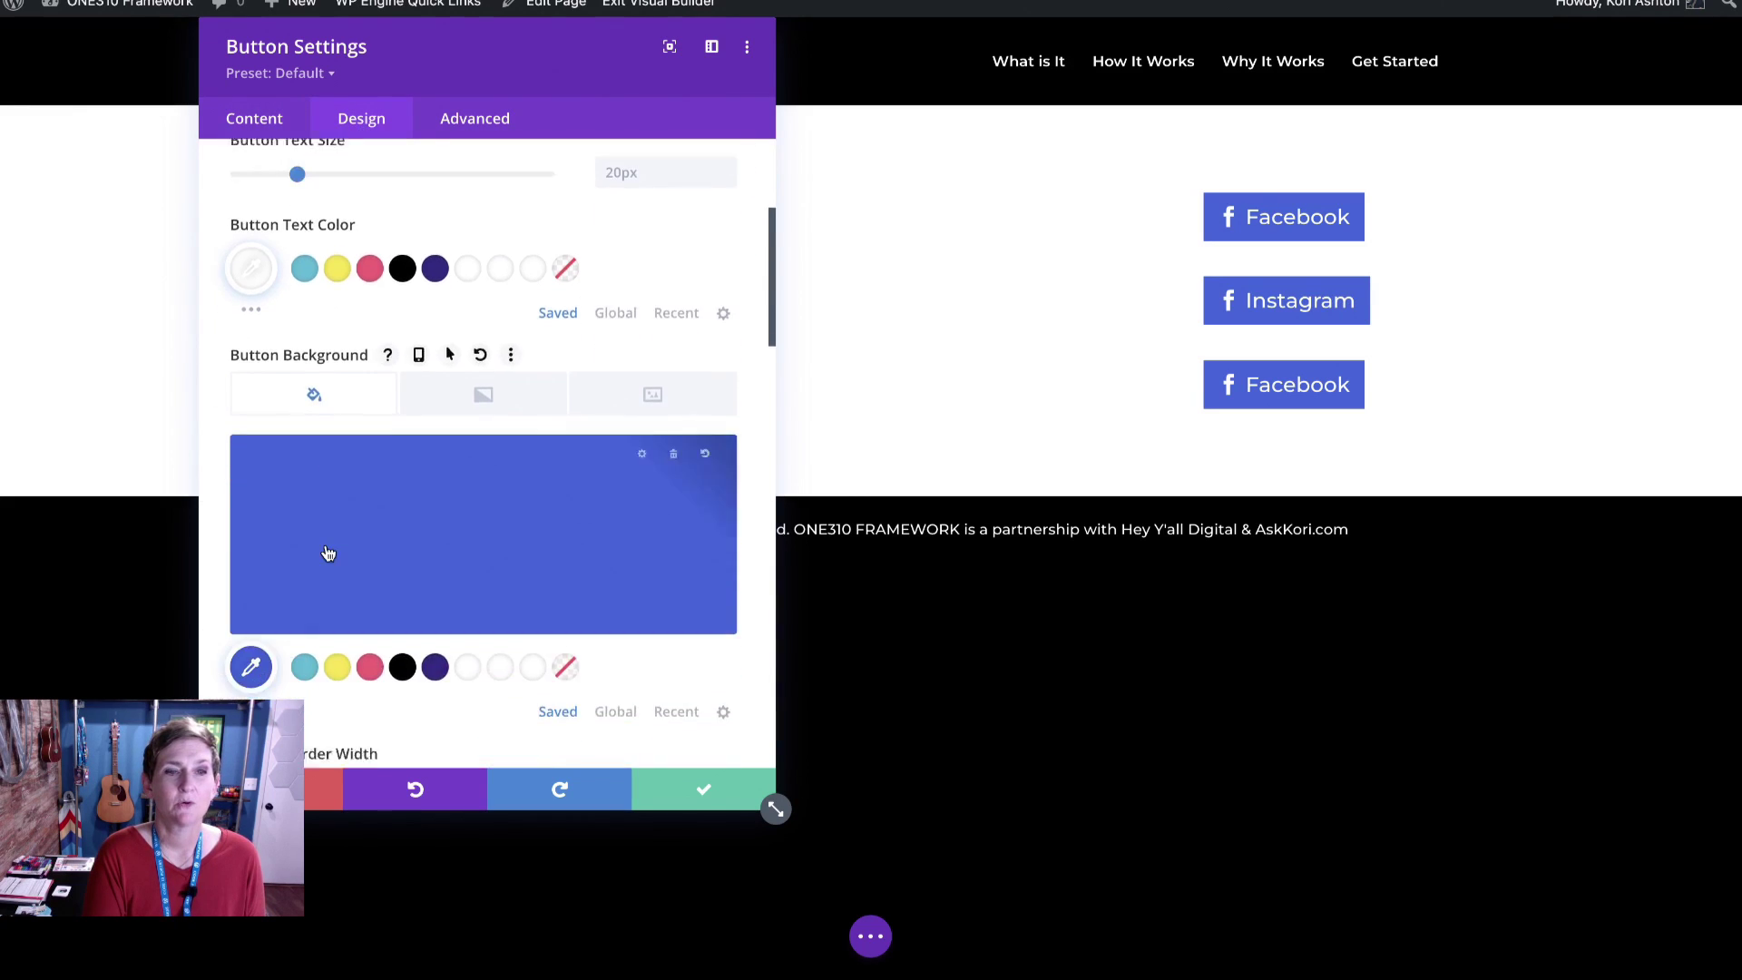
pyautogui.click(371, 637)
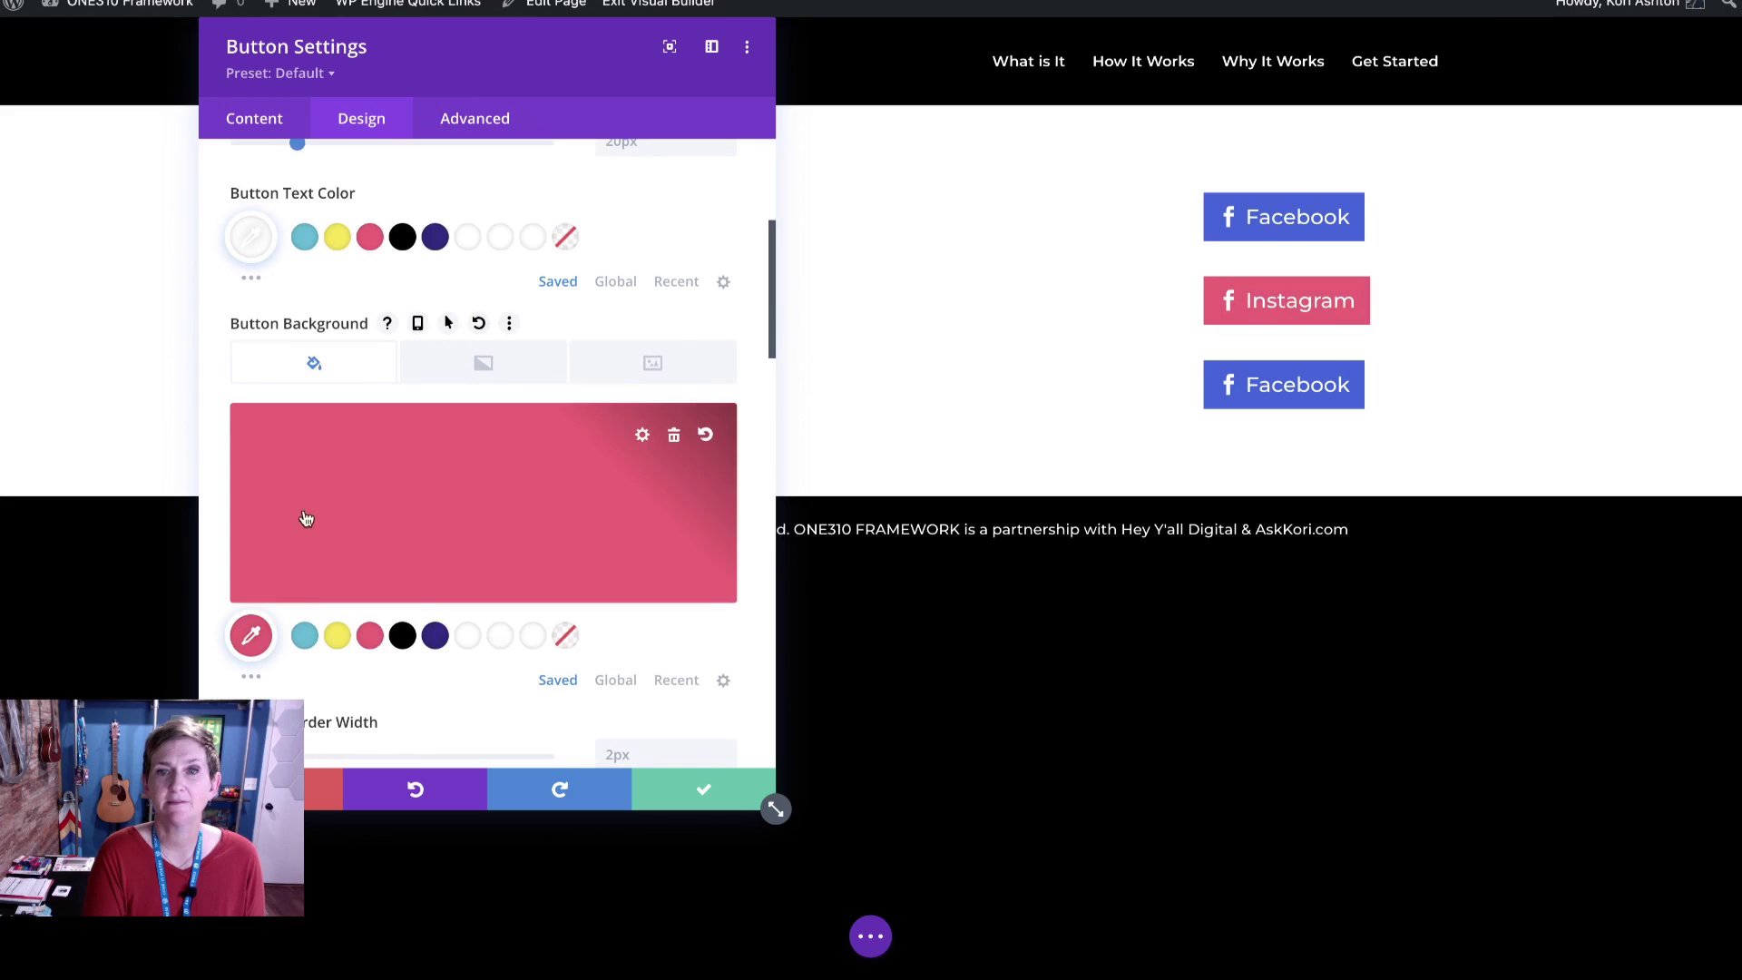
pyautogui.scroll(-3, 329, 624)
pyautogui.scroll(-10, 329, 624)
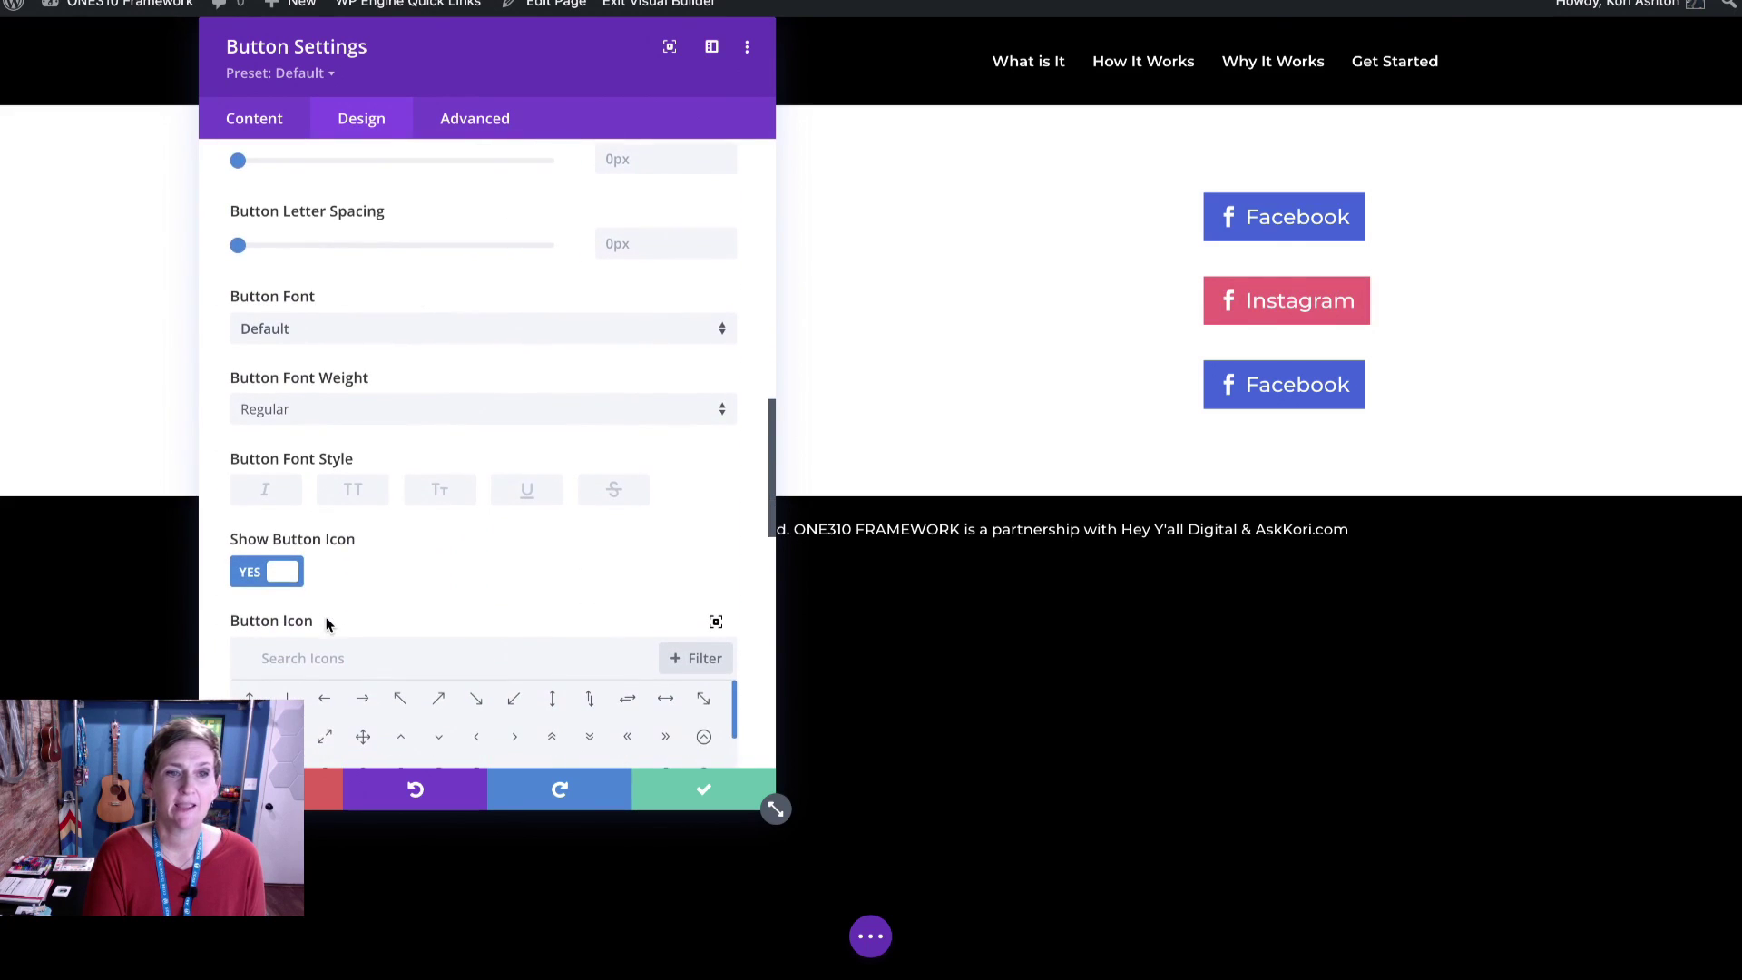
pyautogui.click(327, 655)
pyautogui.write('insta')
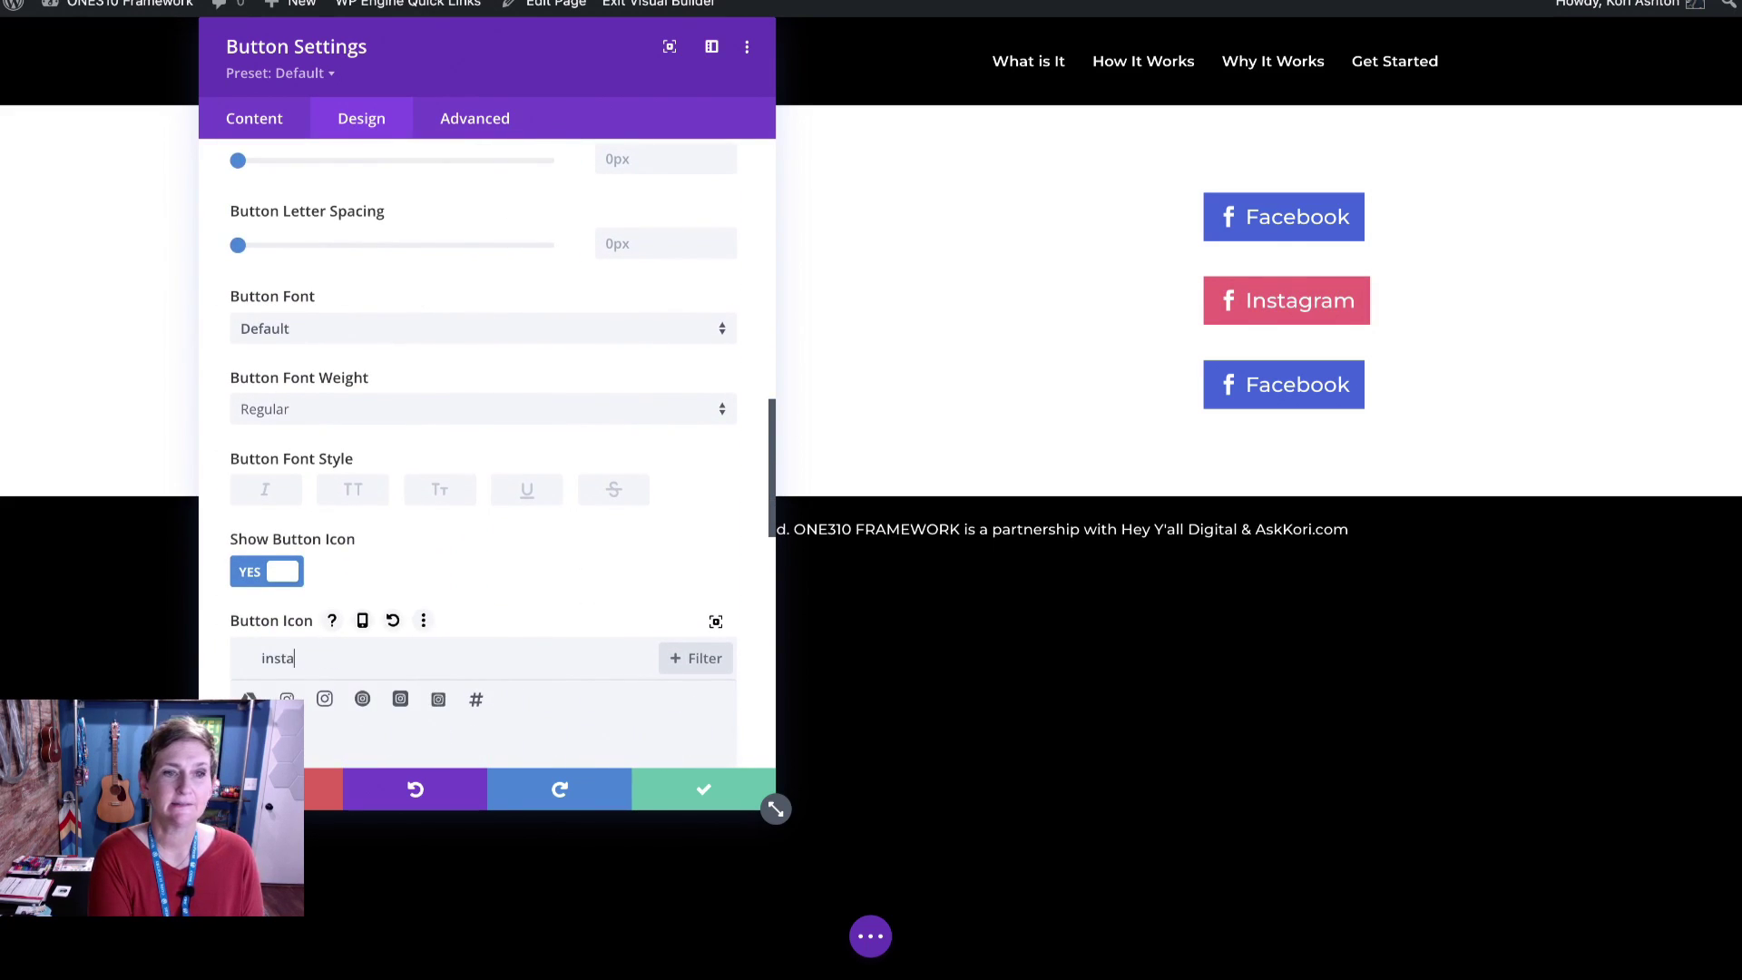
pyautogui.click(287, 699)
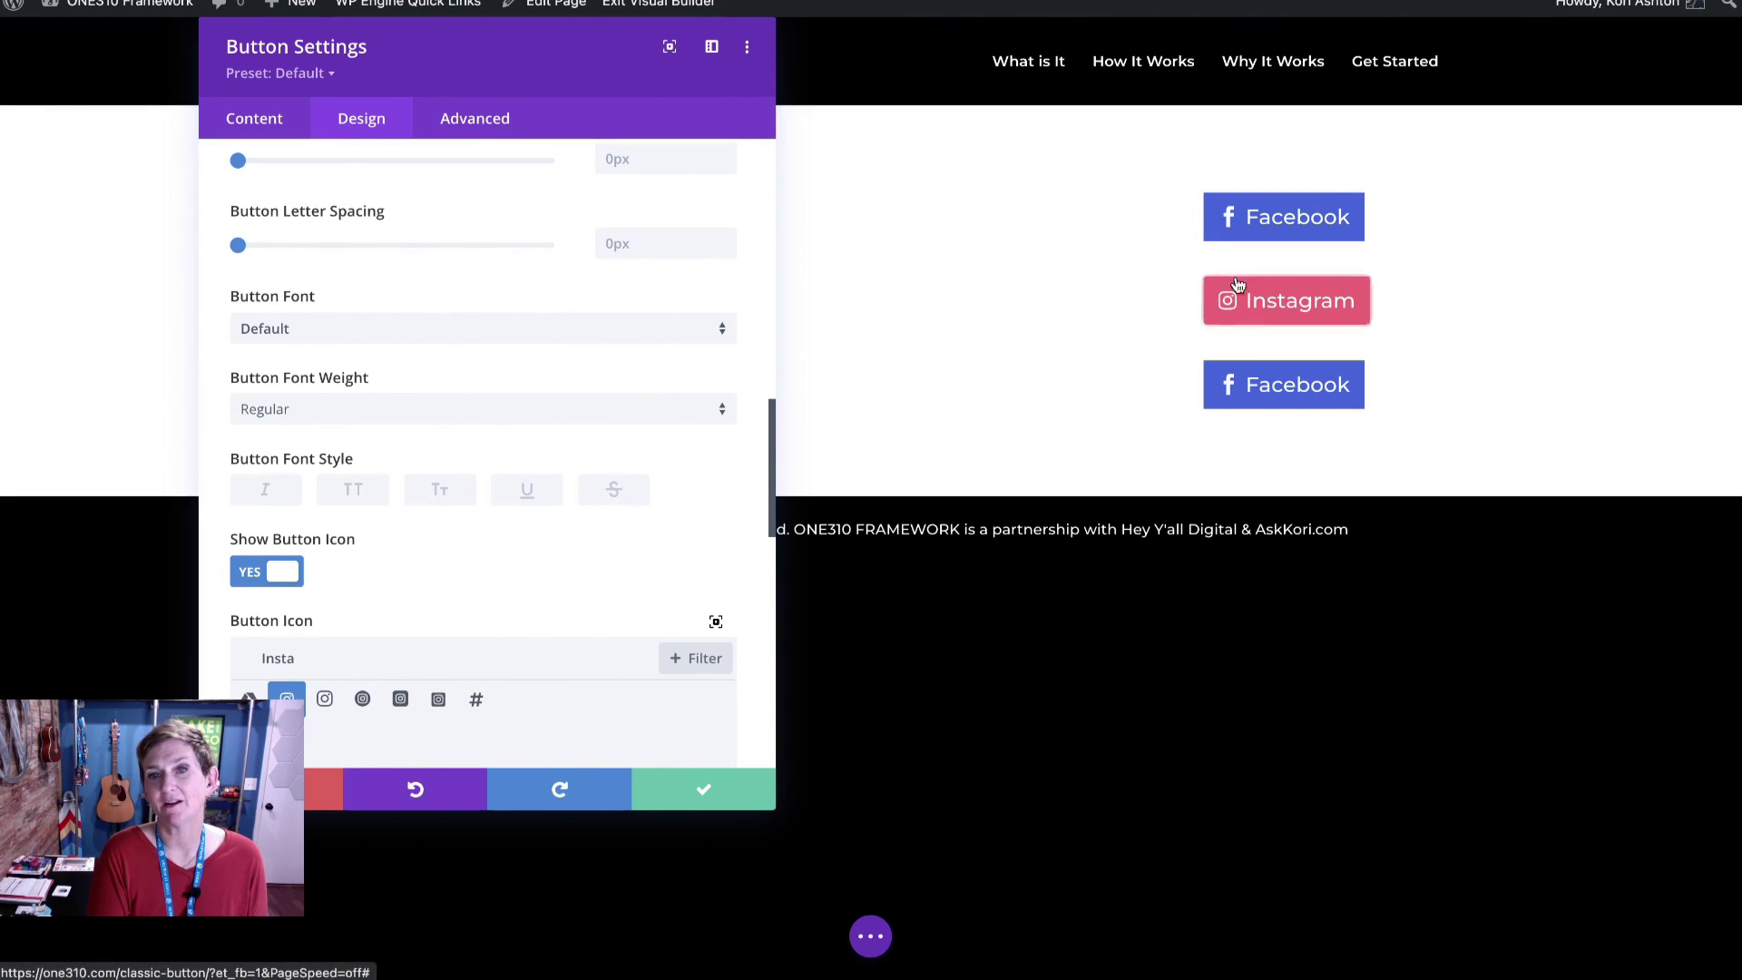
pyautogui.click(694, 789)
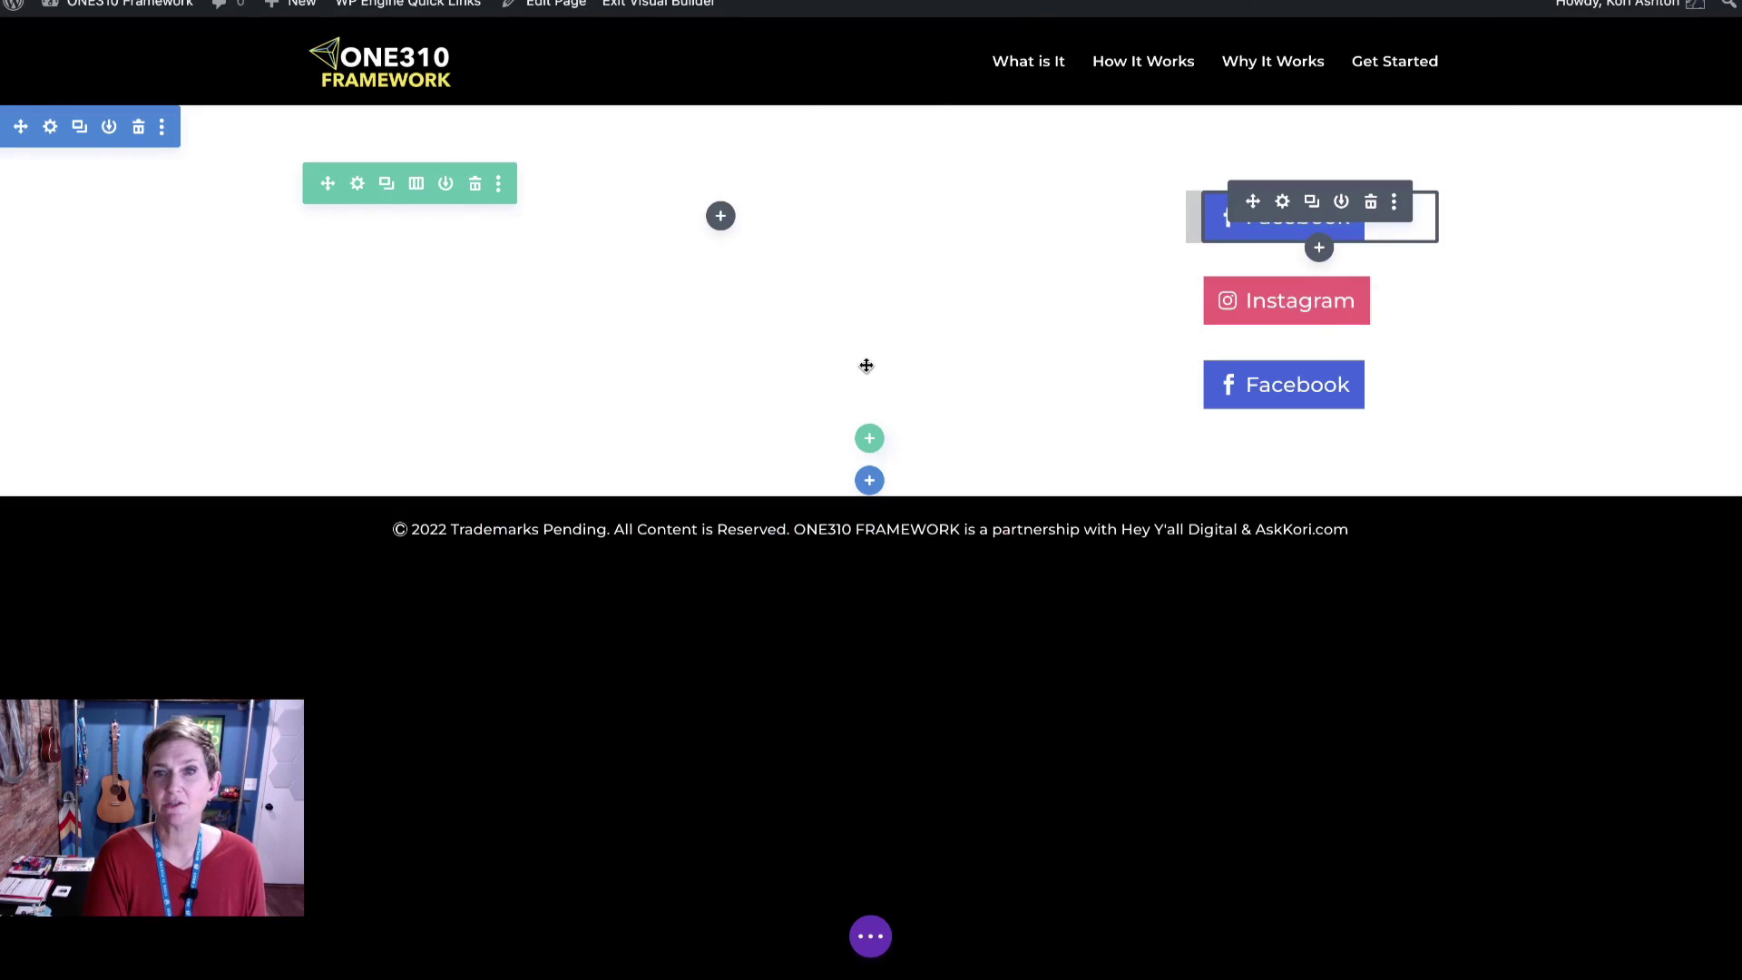
# Apply the uppercase TT font style to the top Facebook button's label
pyautogui.click(1283, 201)
pyautogui.click(361, 127)
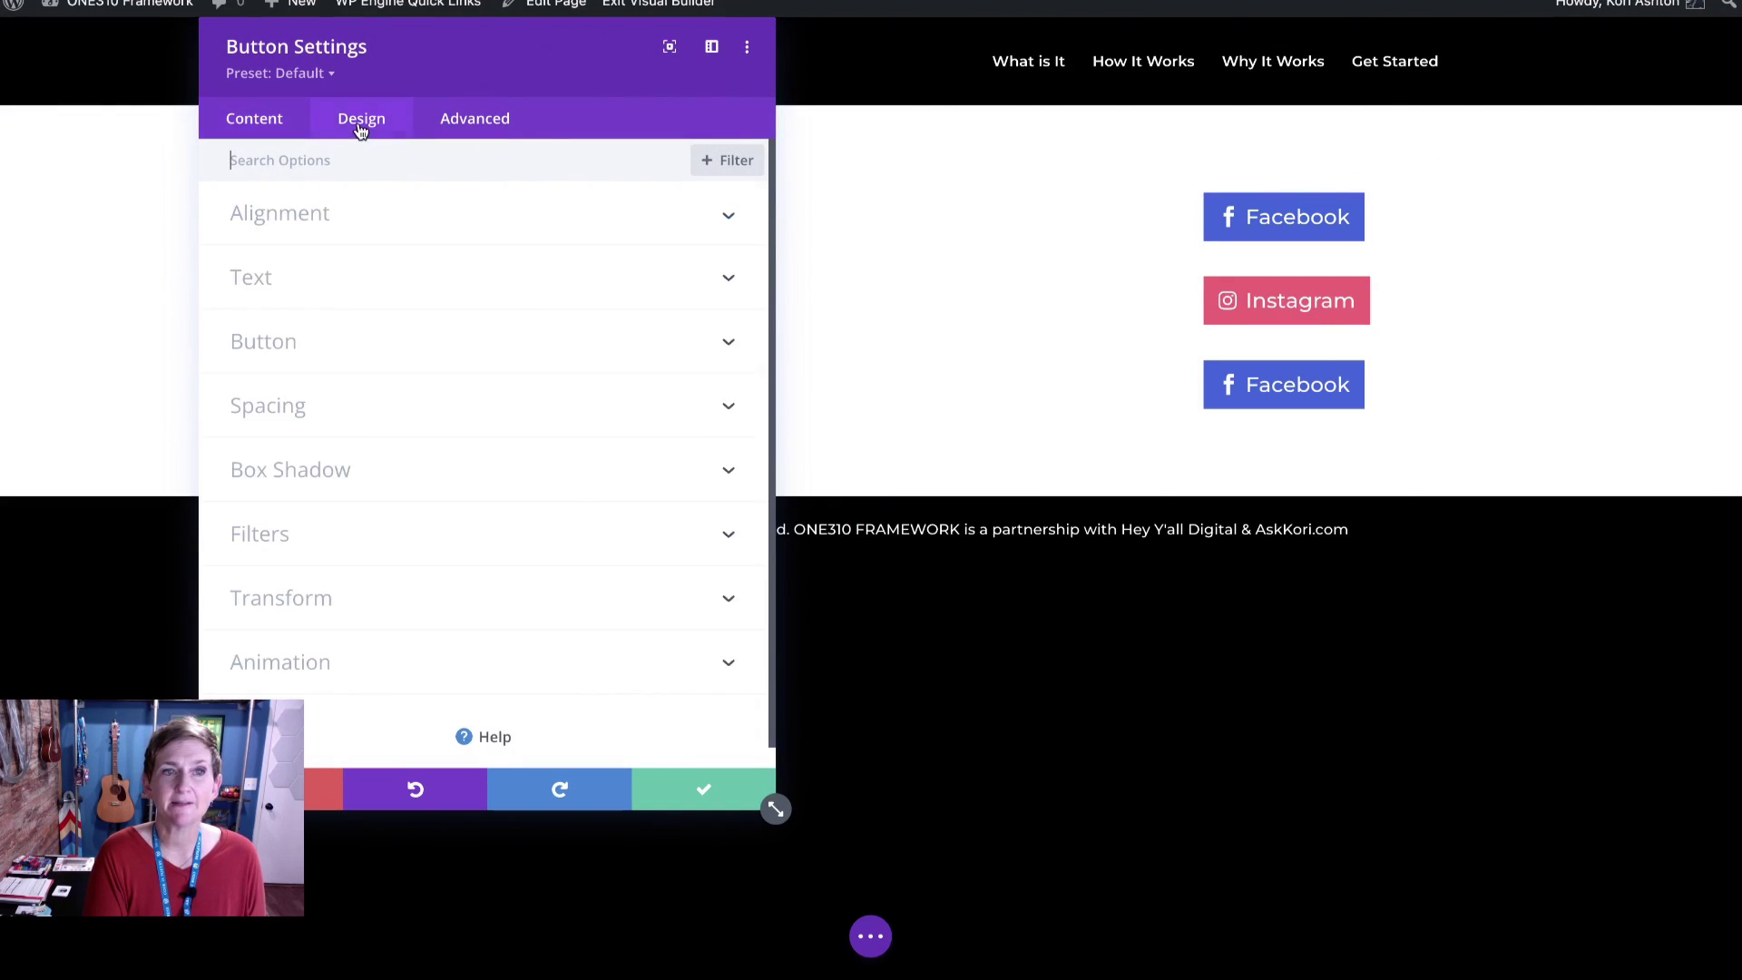
pyautogui.click(307, 358)
pyautogui.scroll(-8, 393, 545)
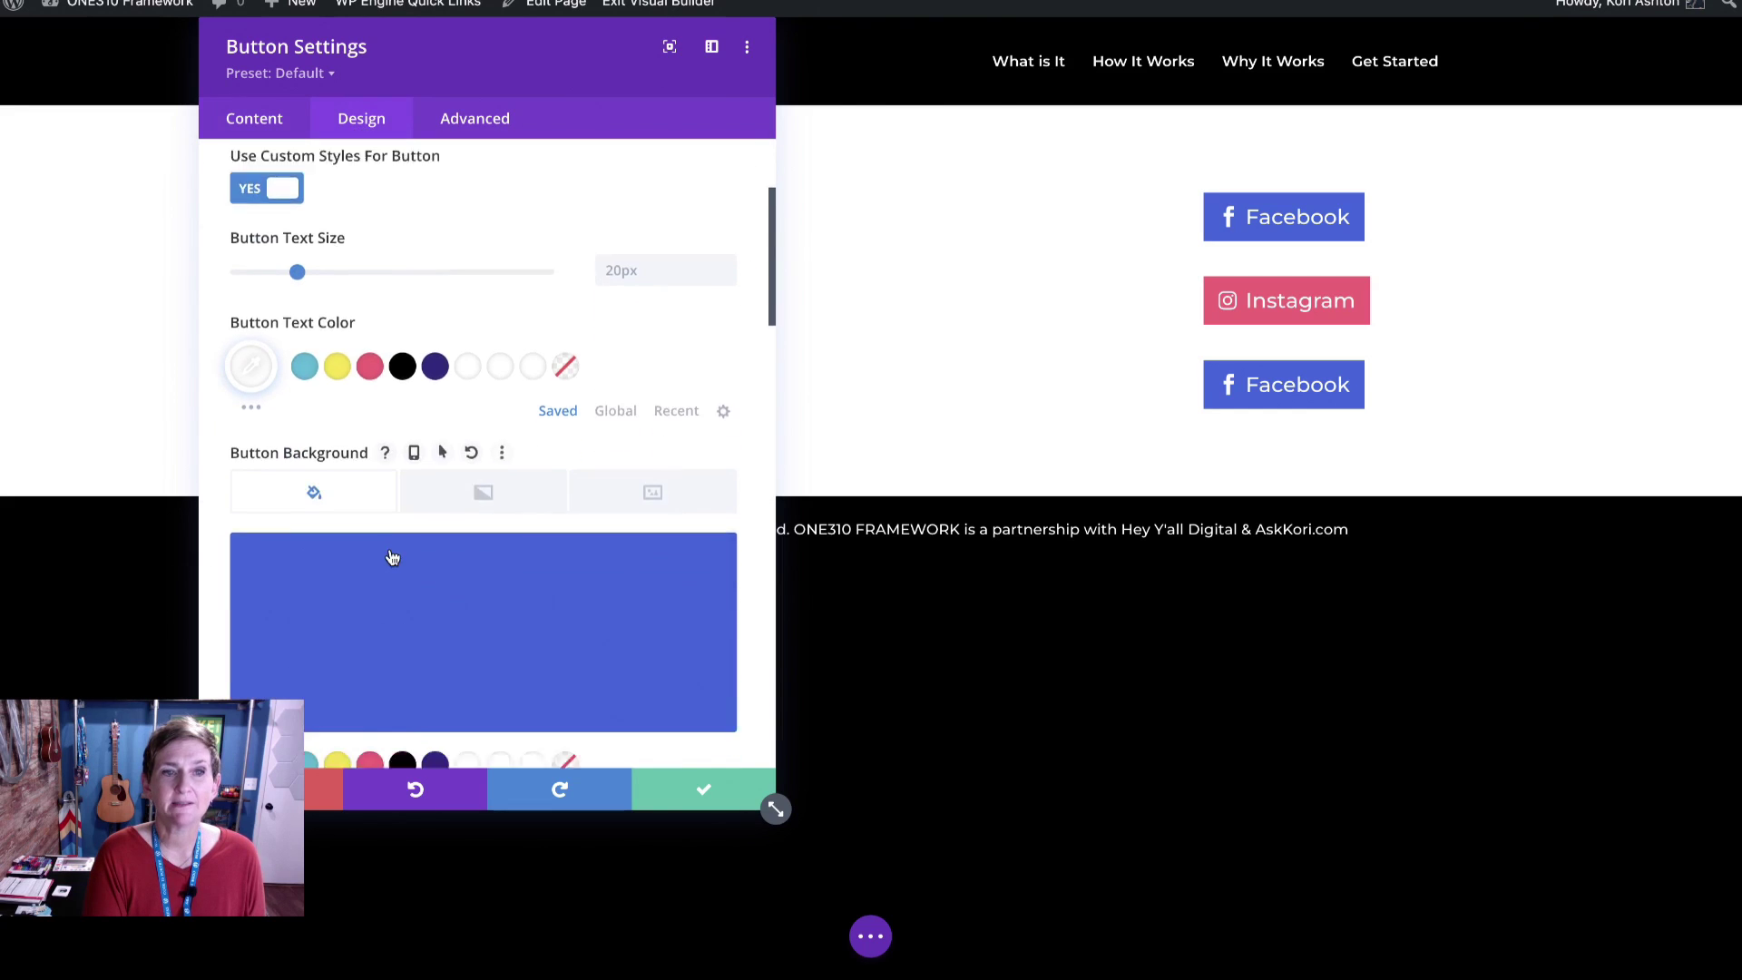
pyautogui.scroll(-3, 389, 550)
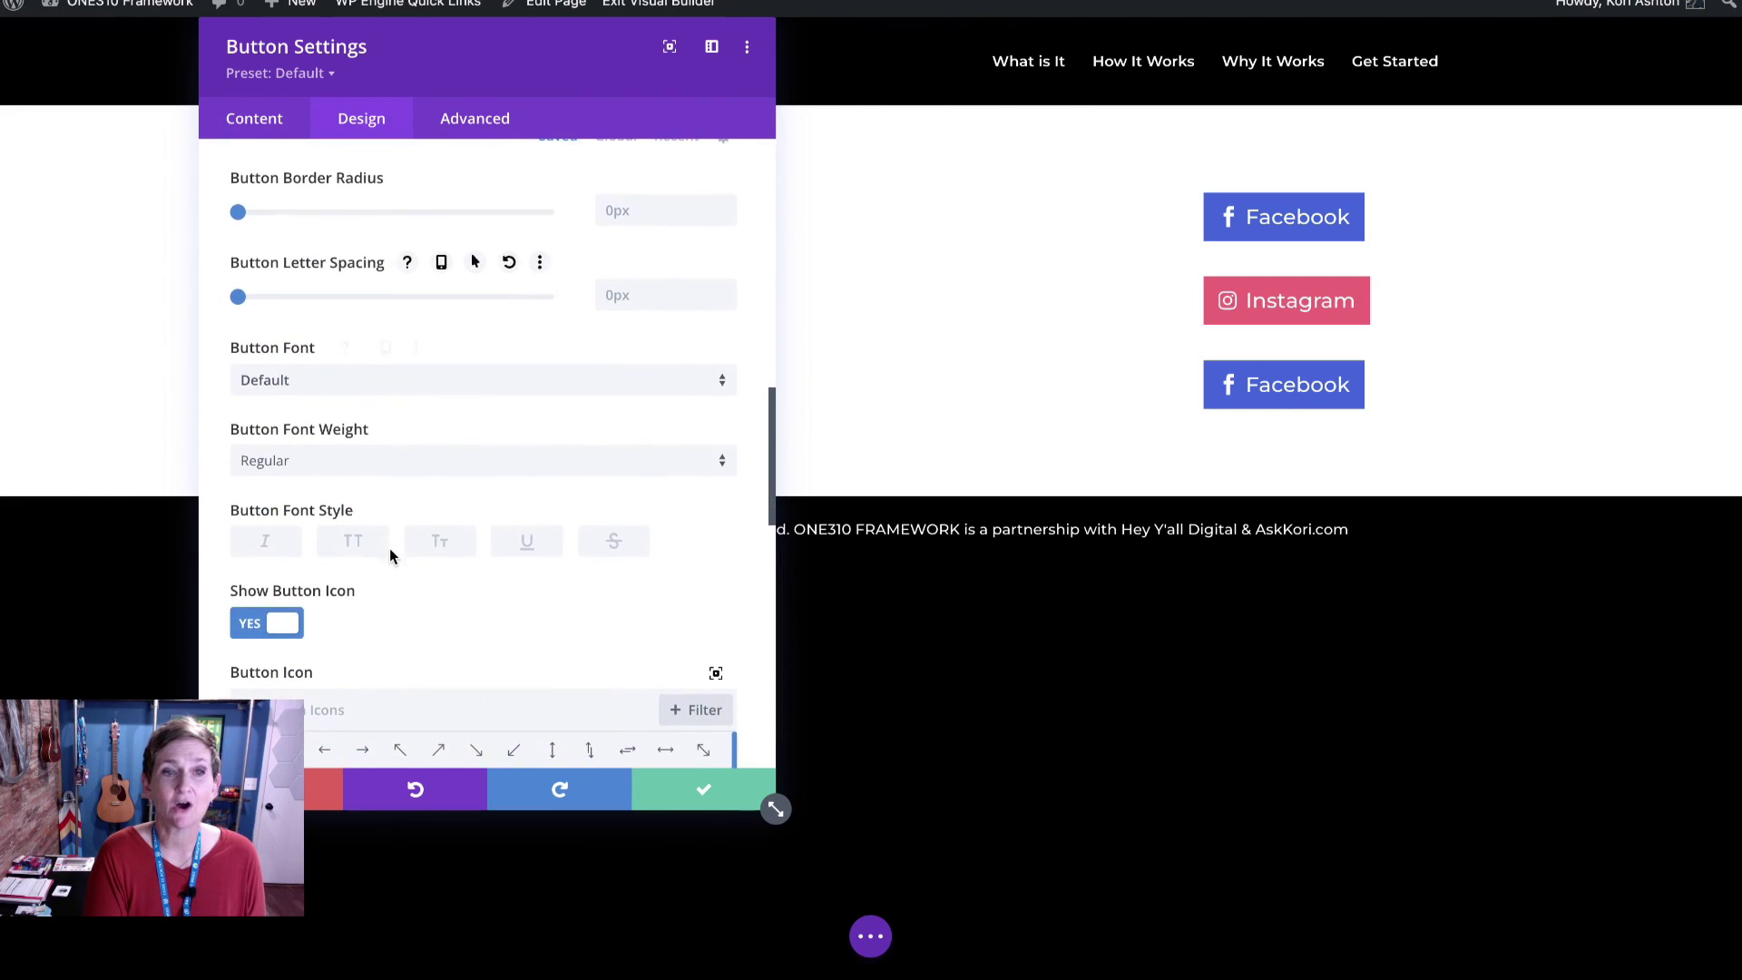
pyautogui.click(352, 545)
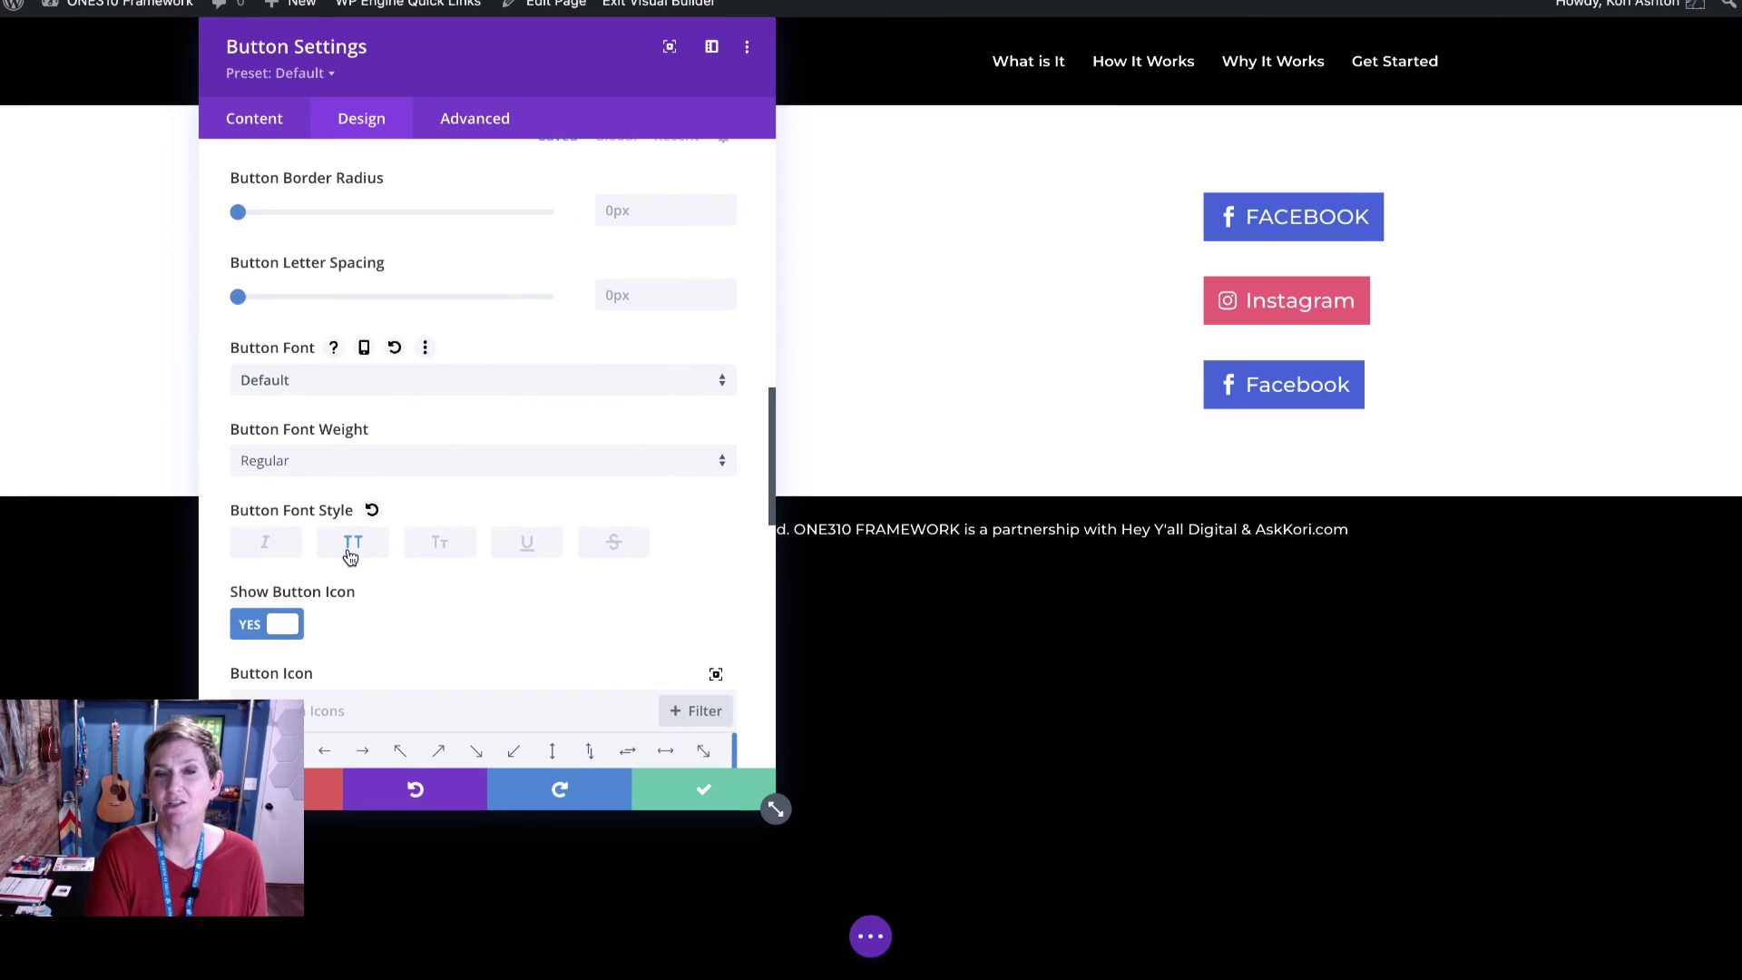
pyautogui.scroll(-2, 350, 556)
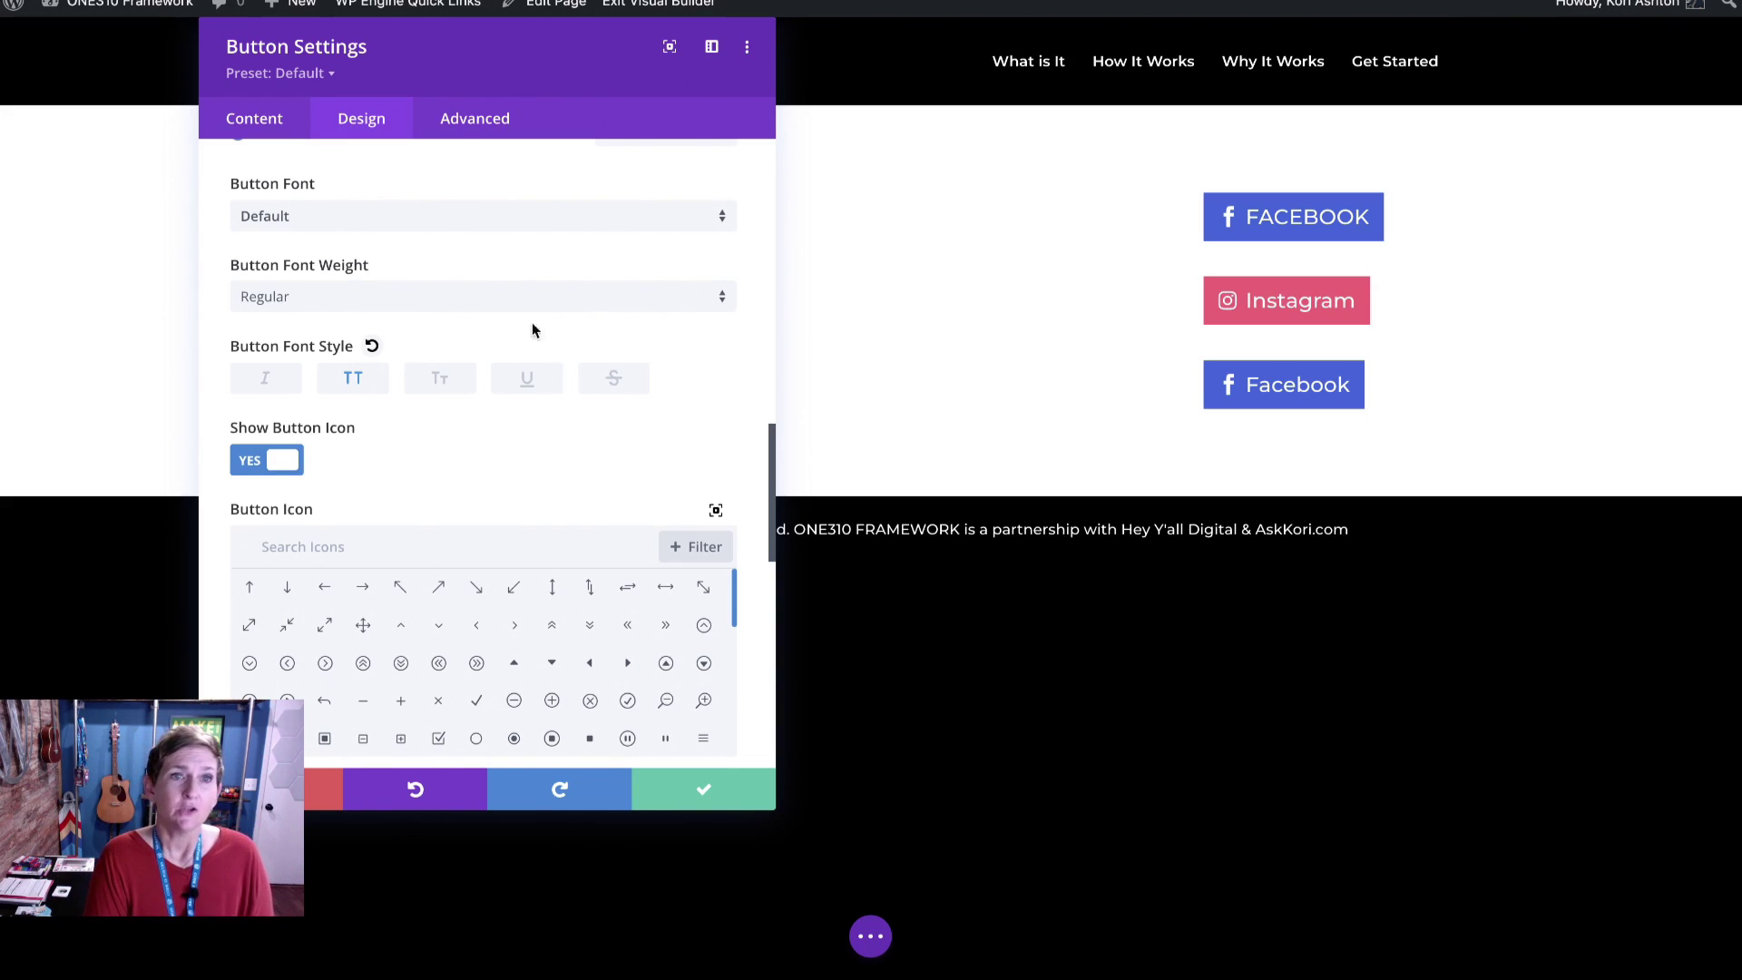
pyautogui.click(459, 121)
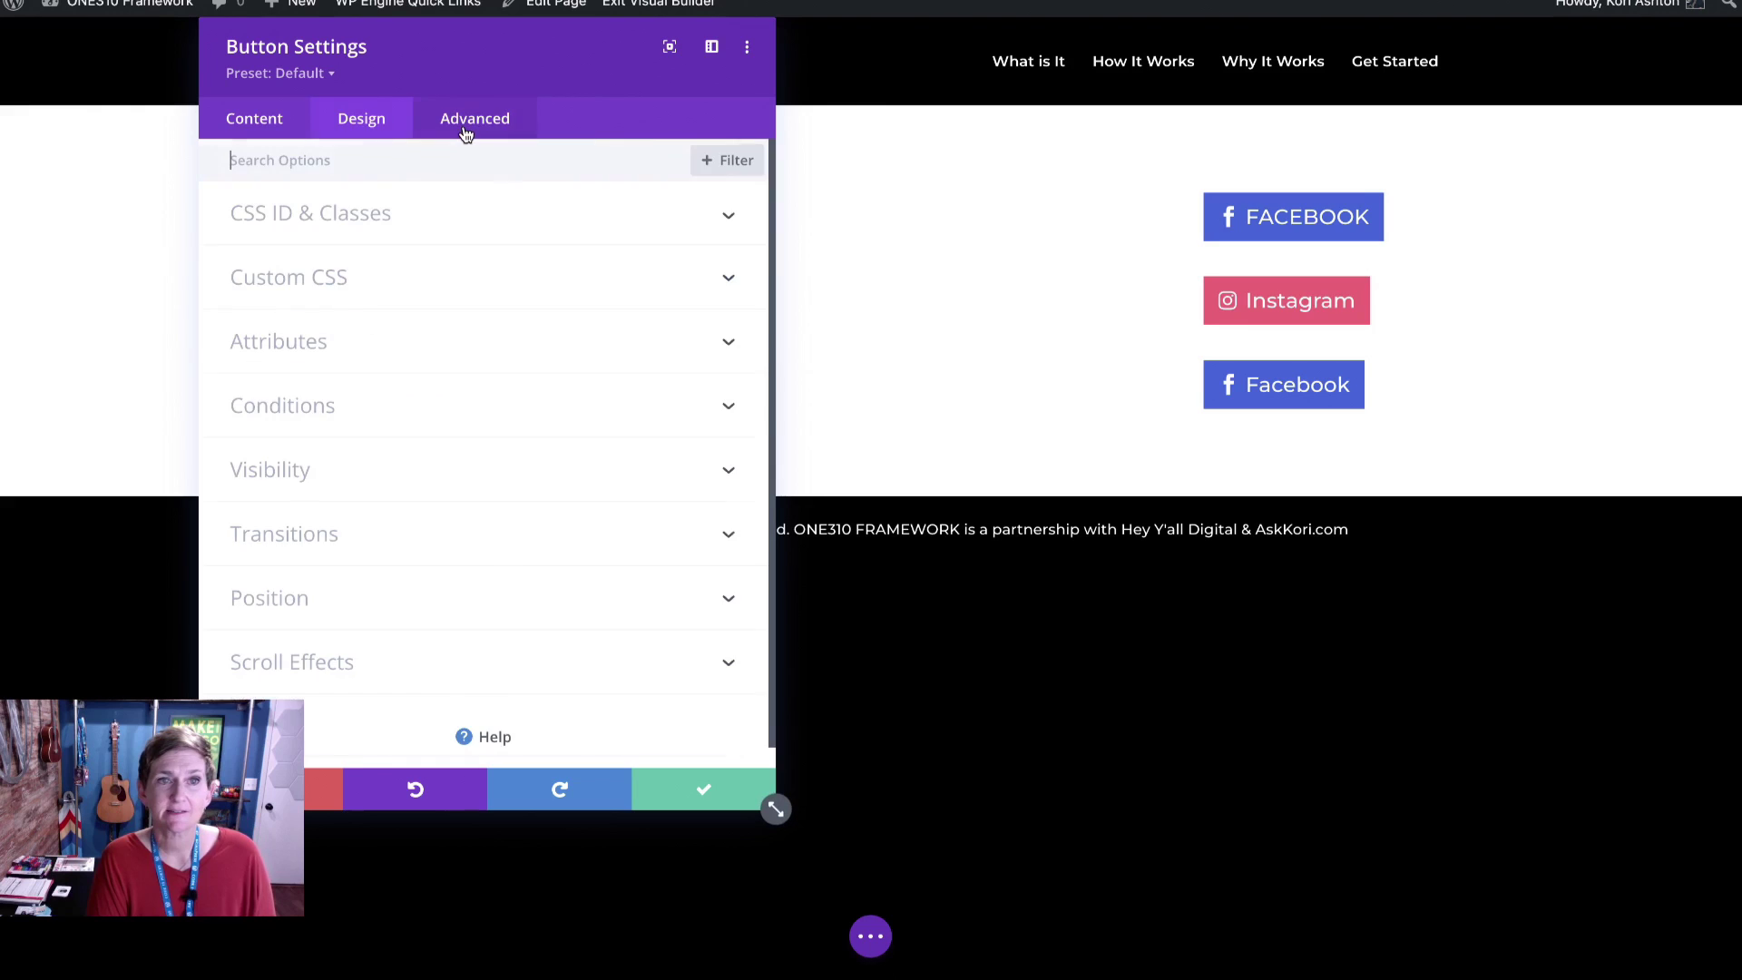
# Add min-width: 100%; to the top button's Main Element custom CSS and save
pyautogui.click(374, 292)
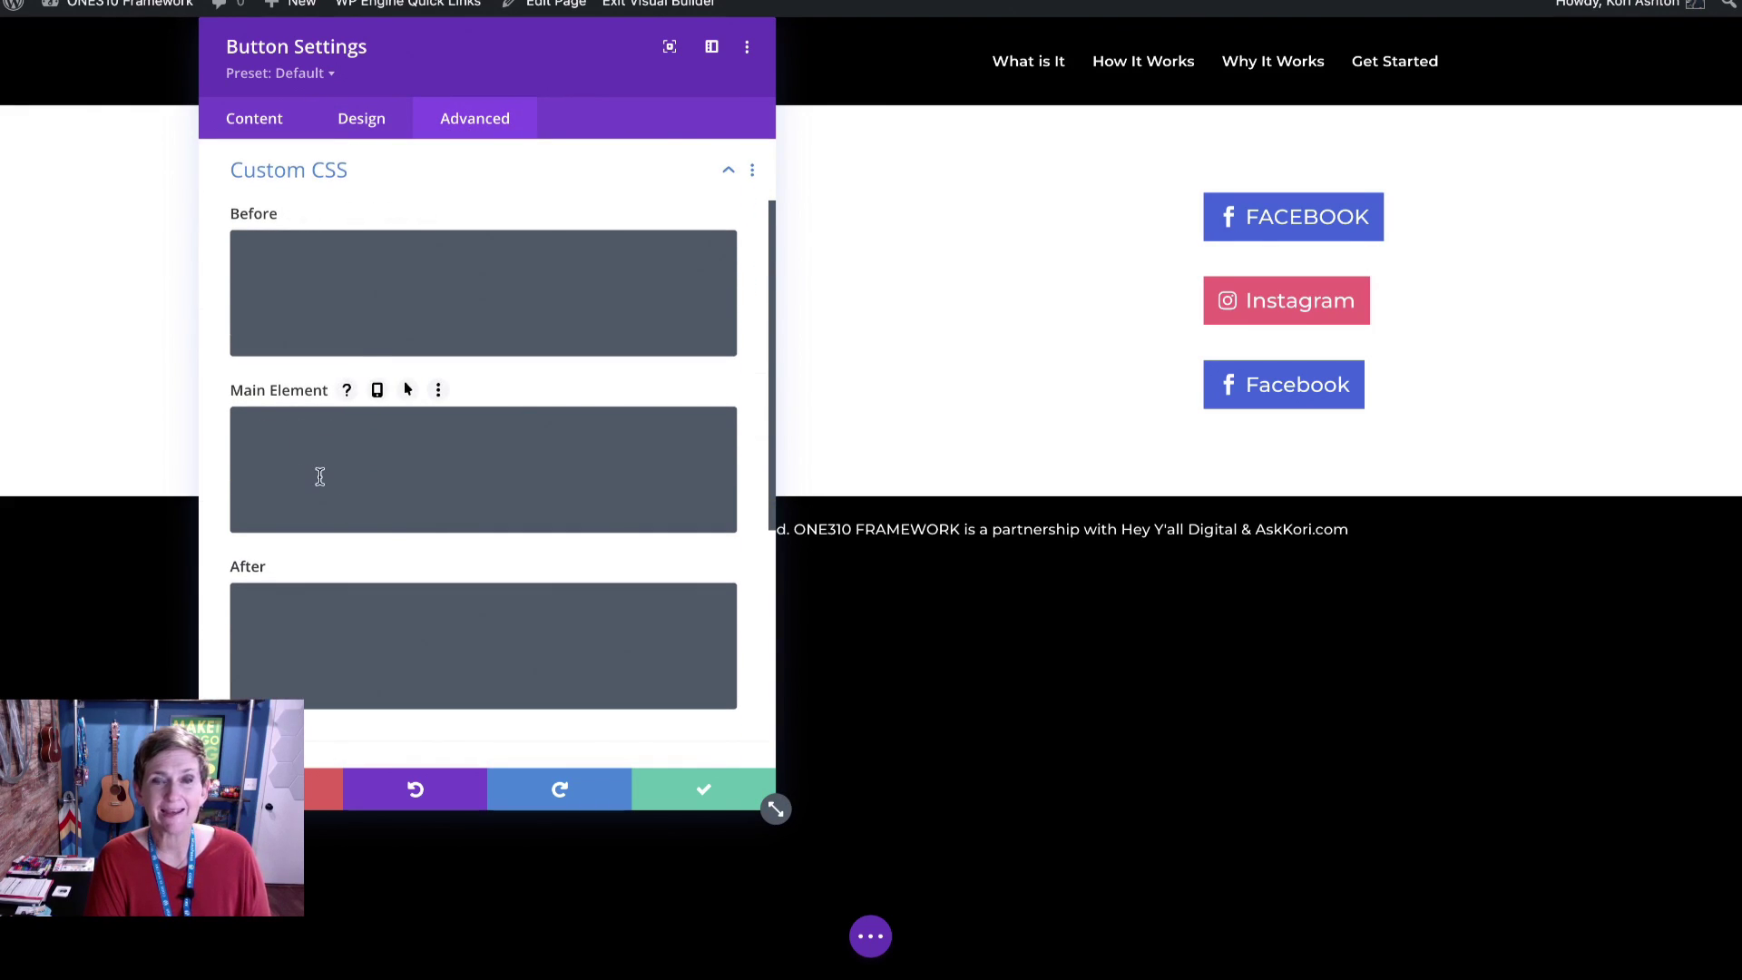
pyautogui.click(338, 476)
pyautogui.write('min')
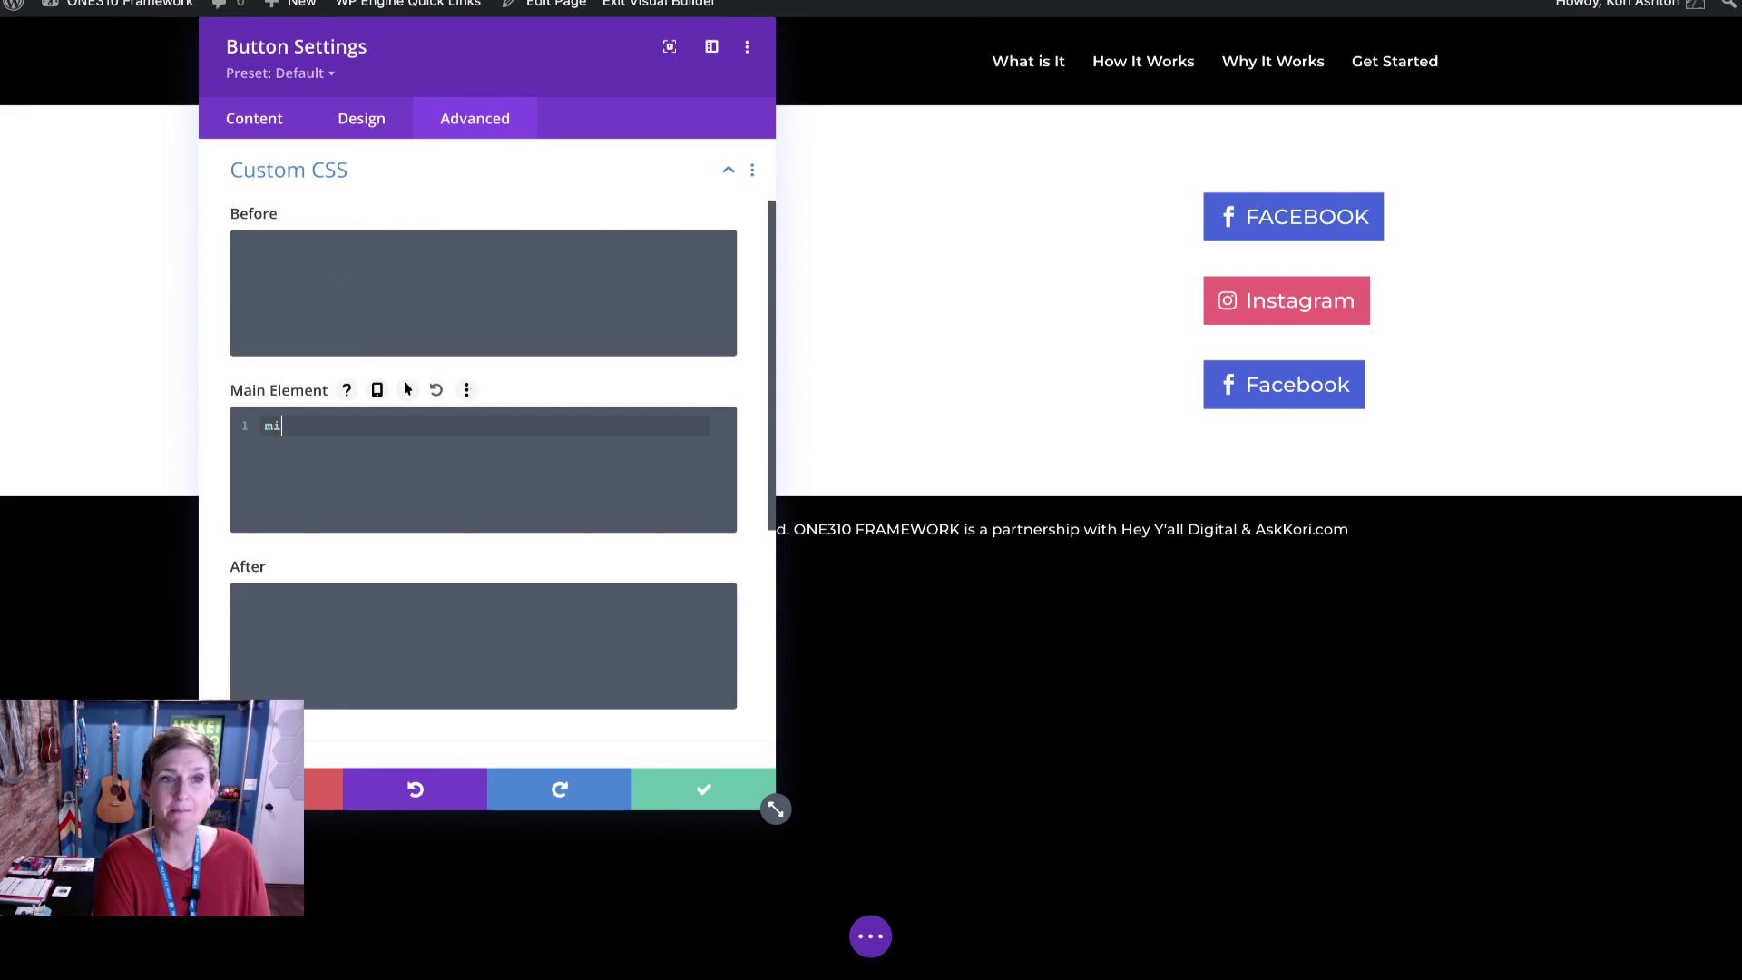
pyautogui.write('-w')
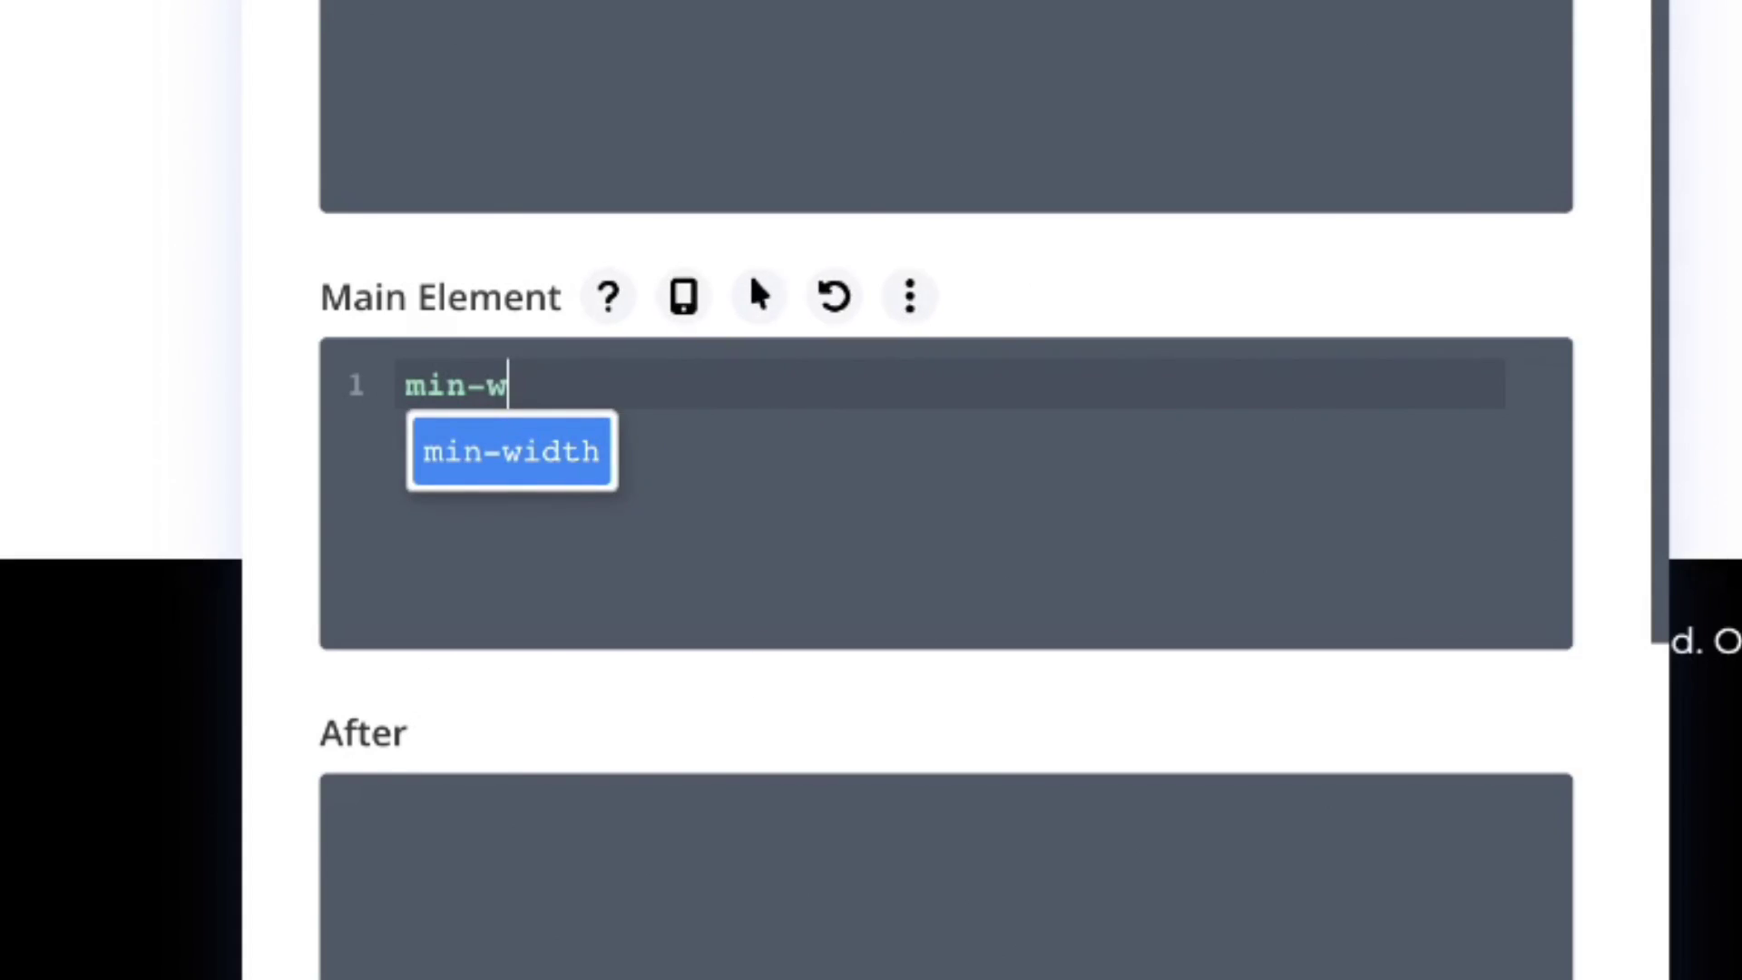
pyautogui.press('Return')
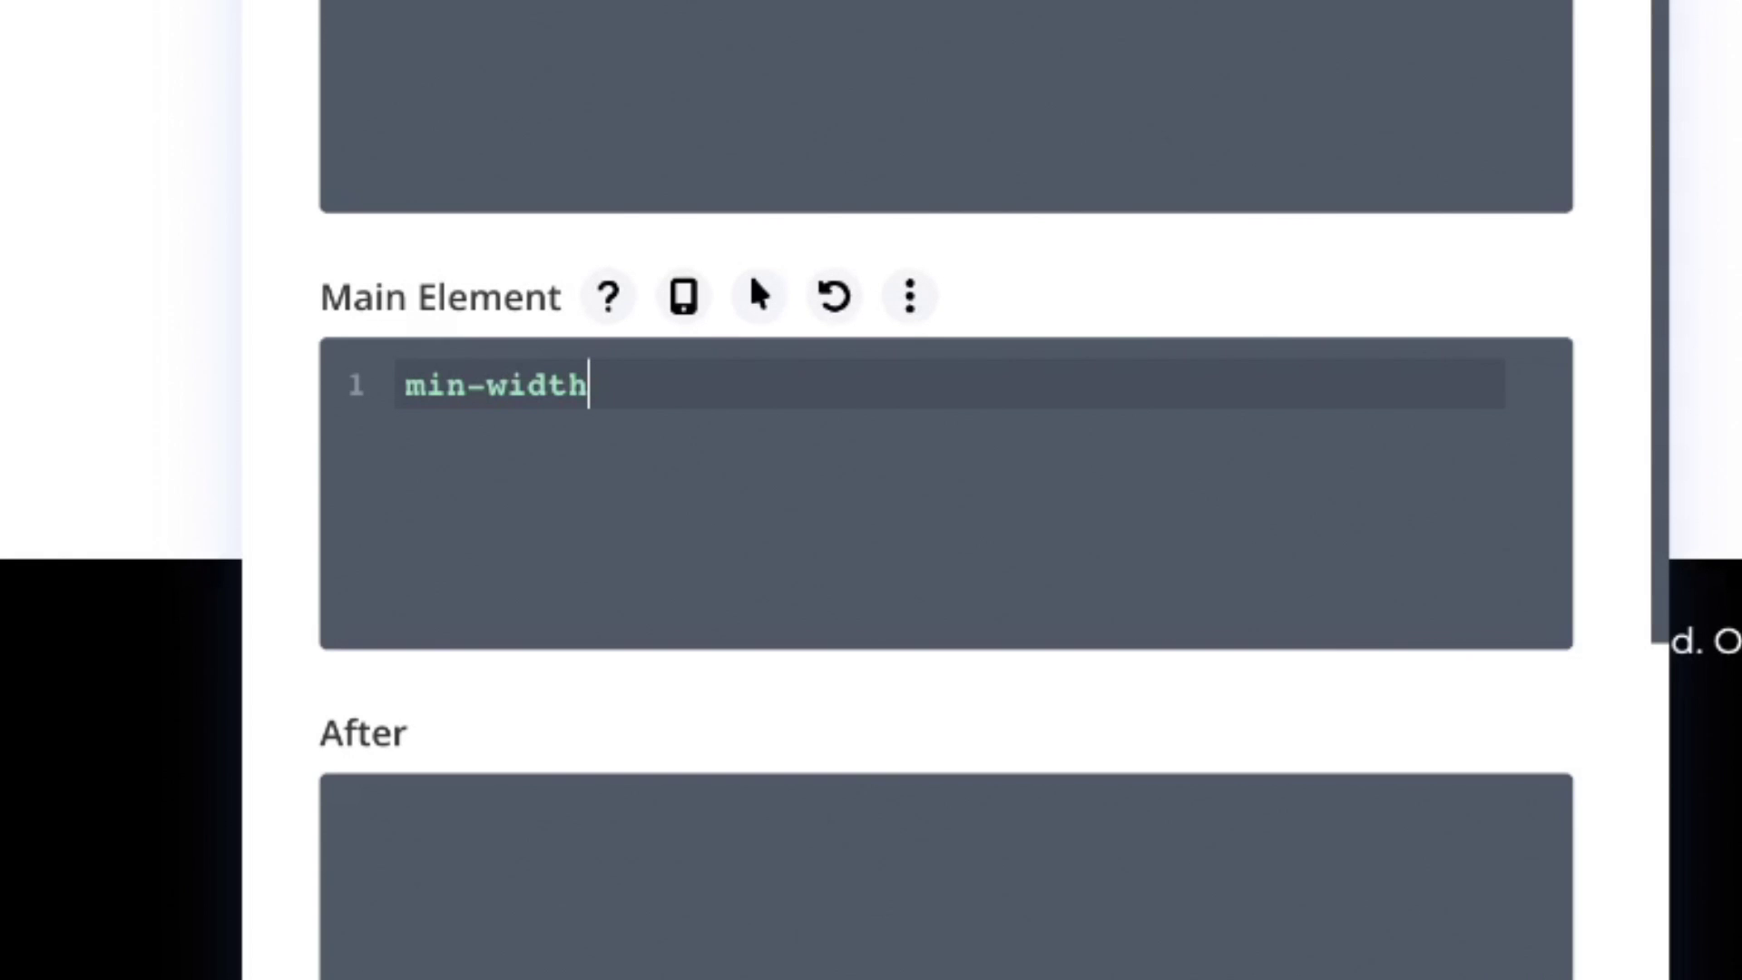
pyautogui.write(': 100%;')
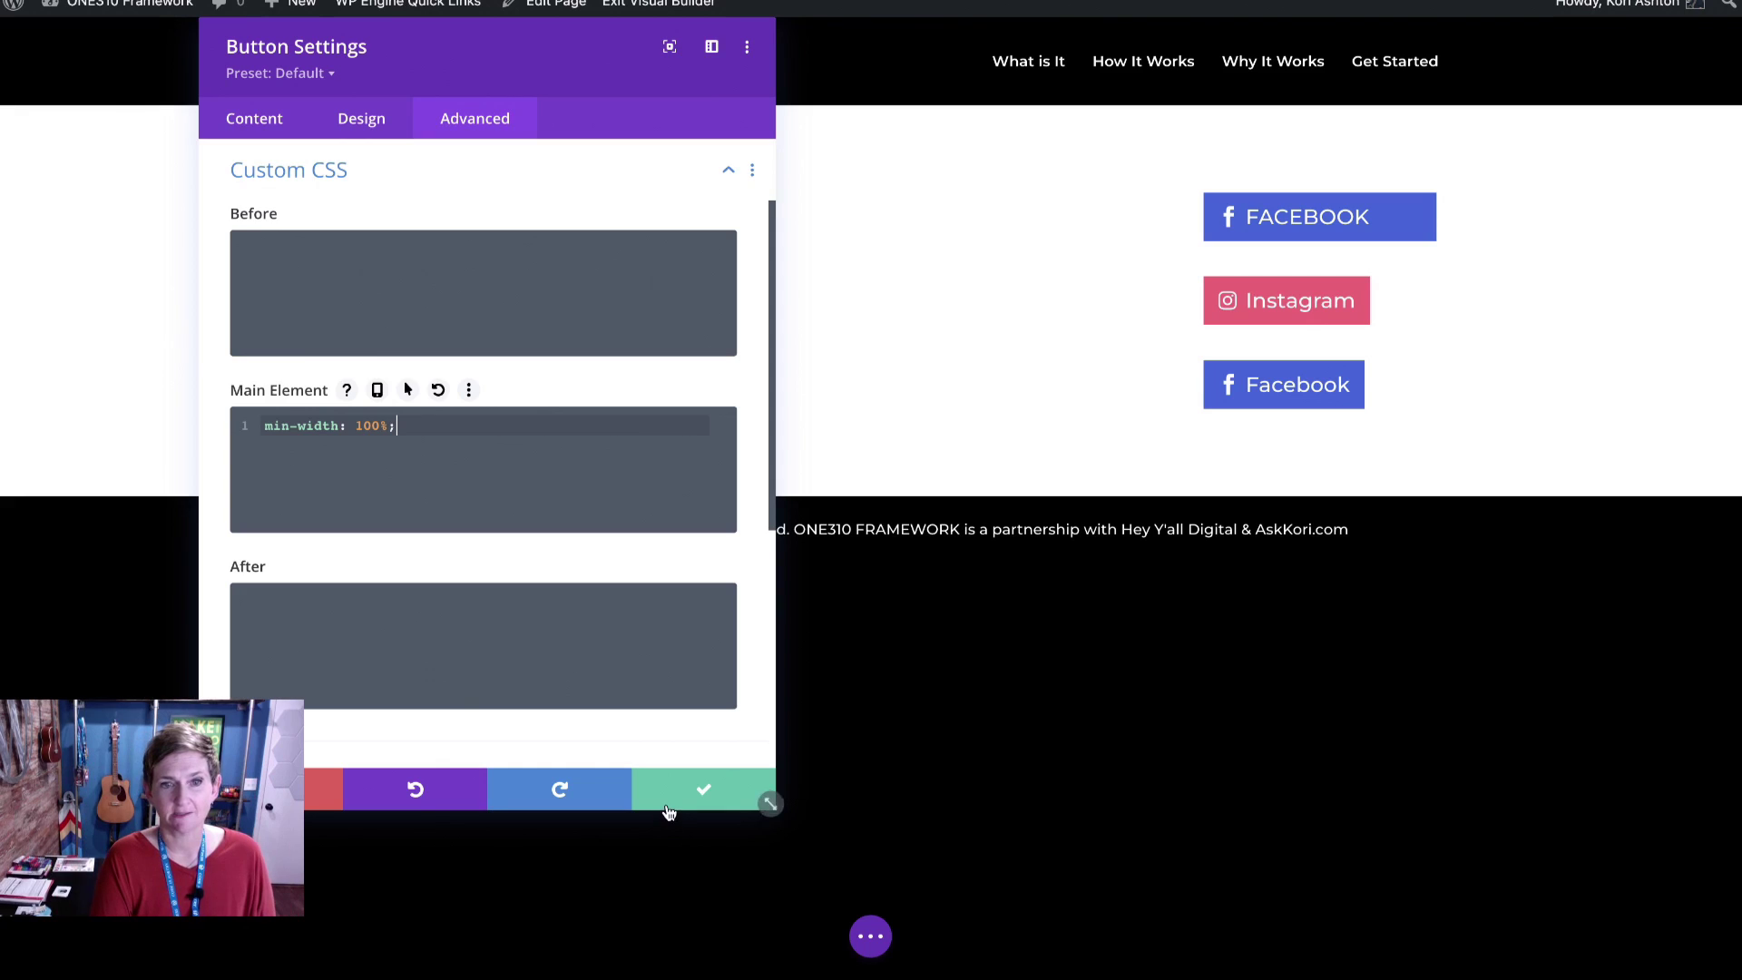
pyautogui.click(704, 788)
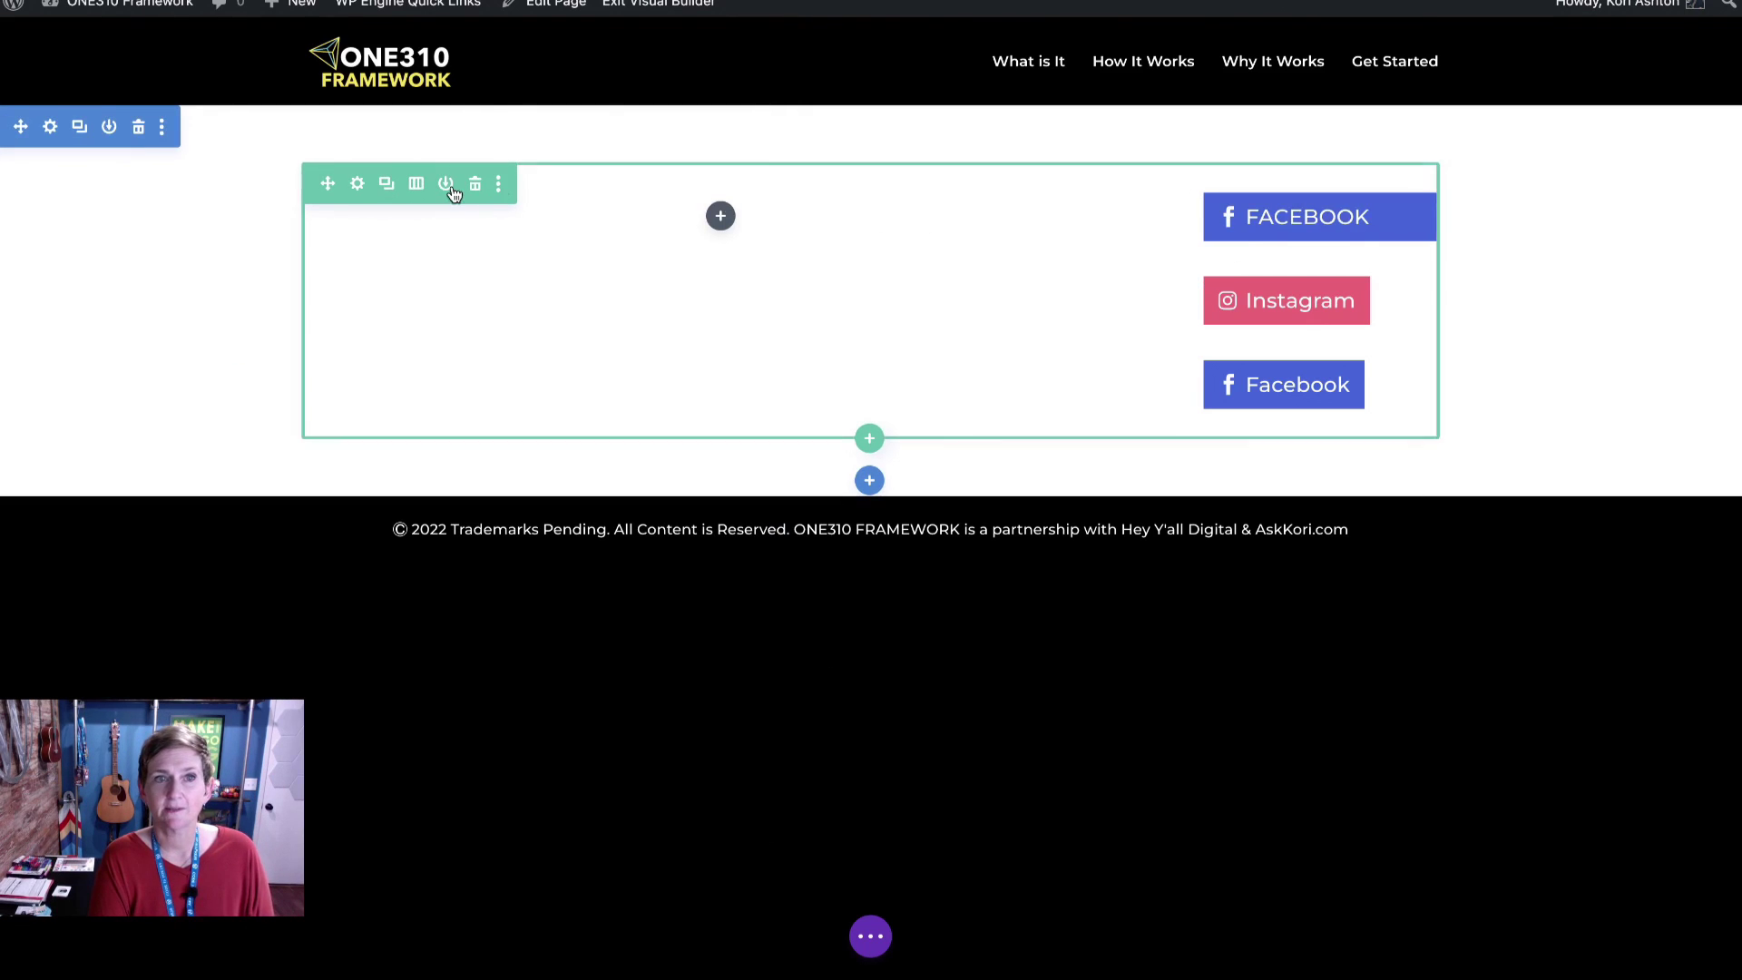
# Give the second column of the row a grey background from the site's global colours
pyautogui.click(358, 186)
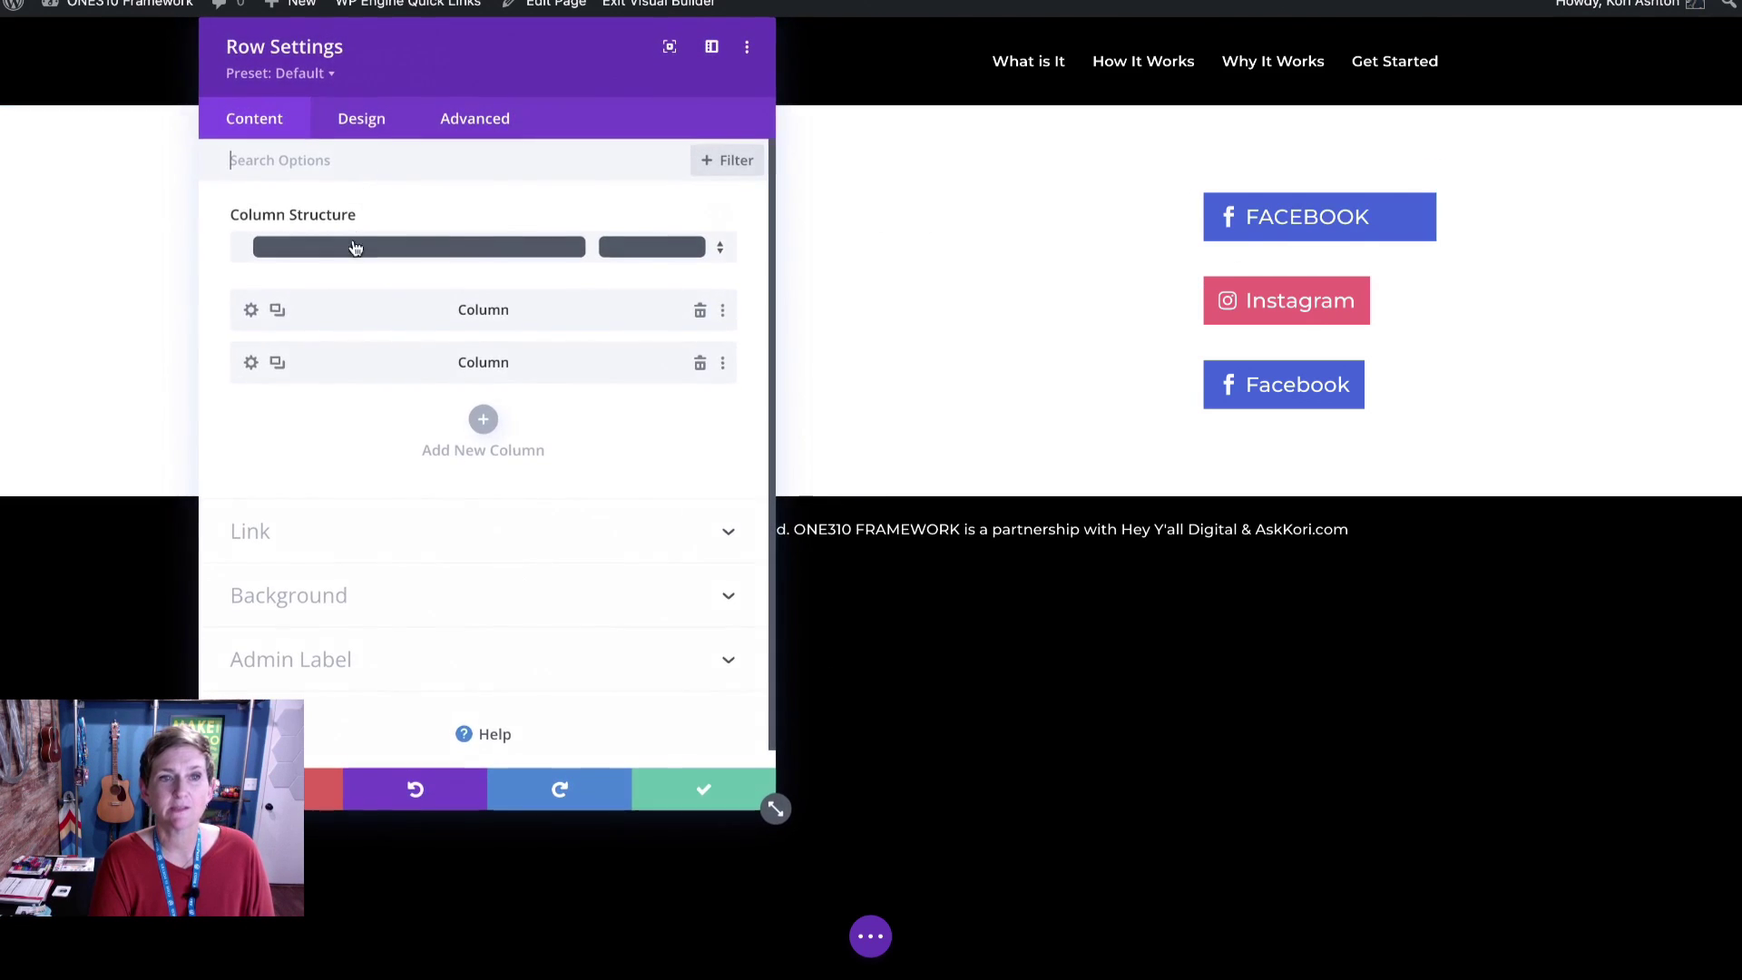
pyautogui.click(249, 366)
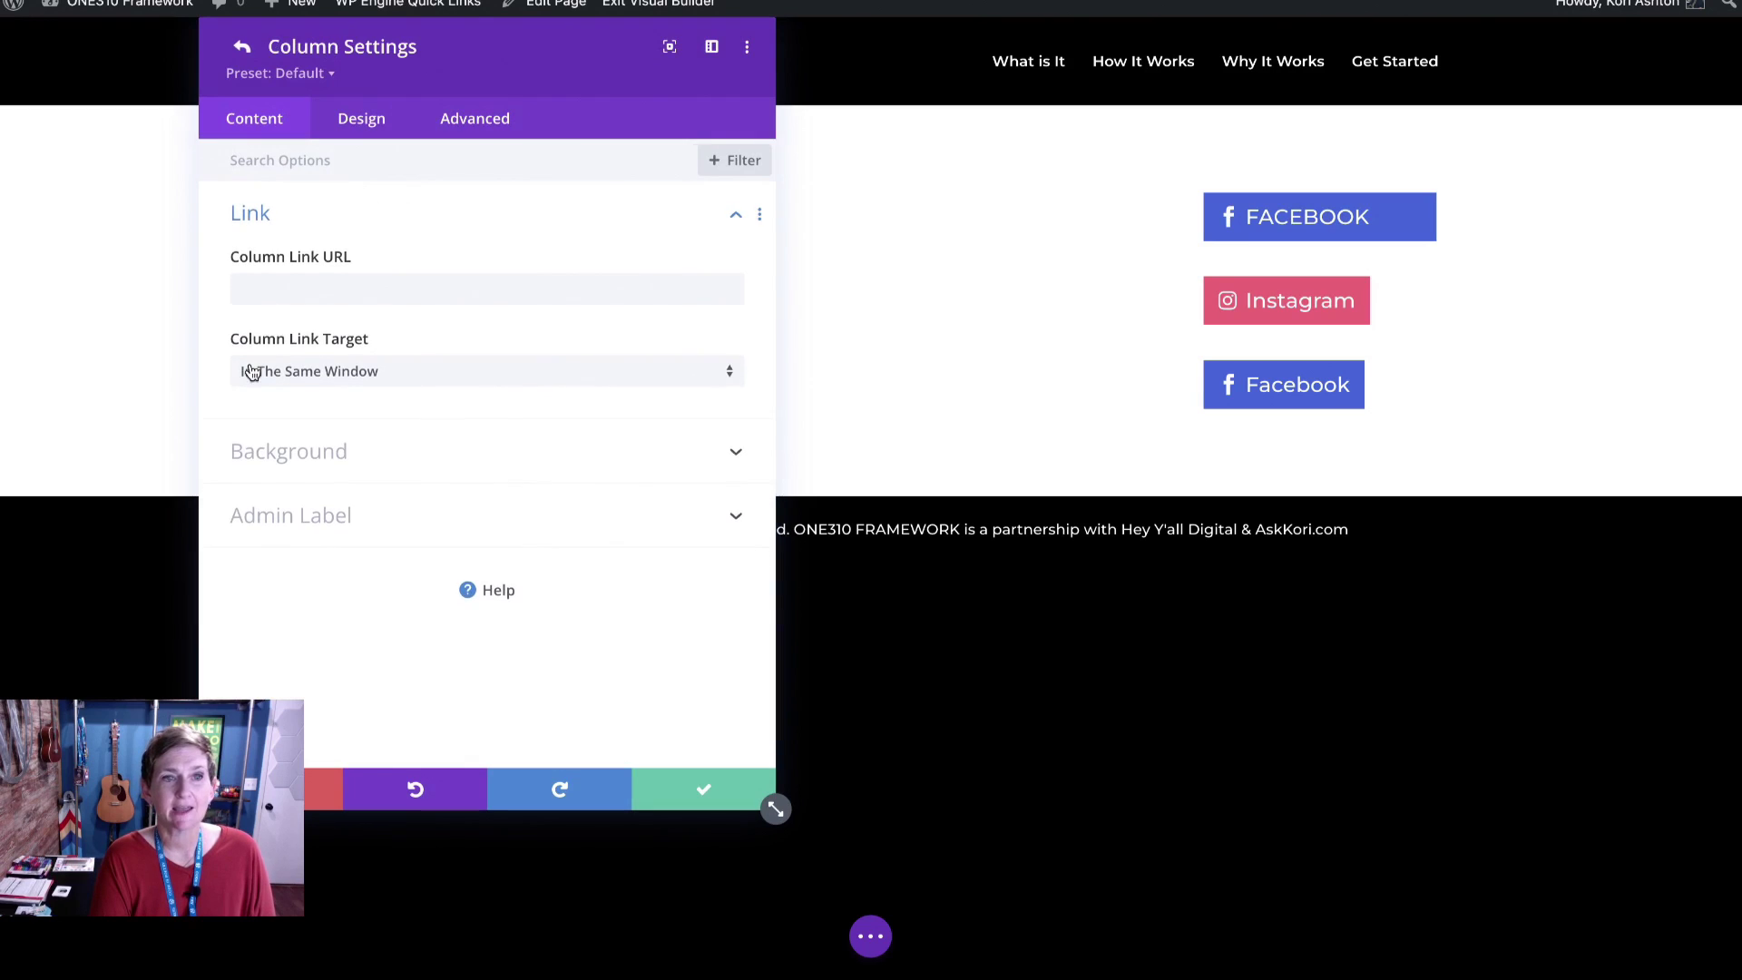
pyautogui.click(282, 451)
pyautogui.click(402, 526)
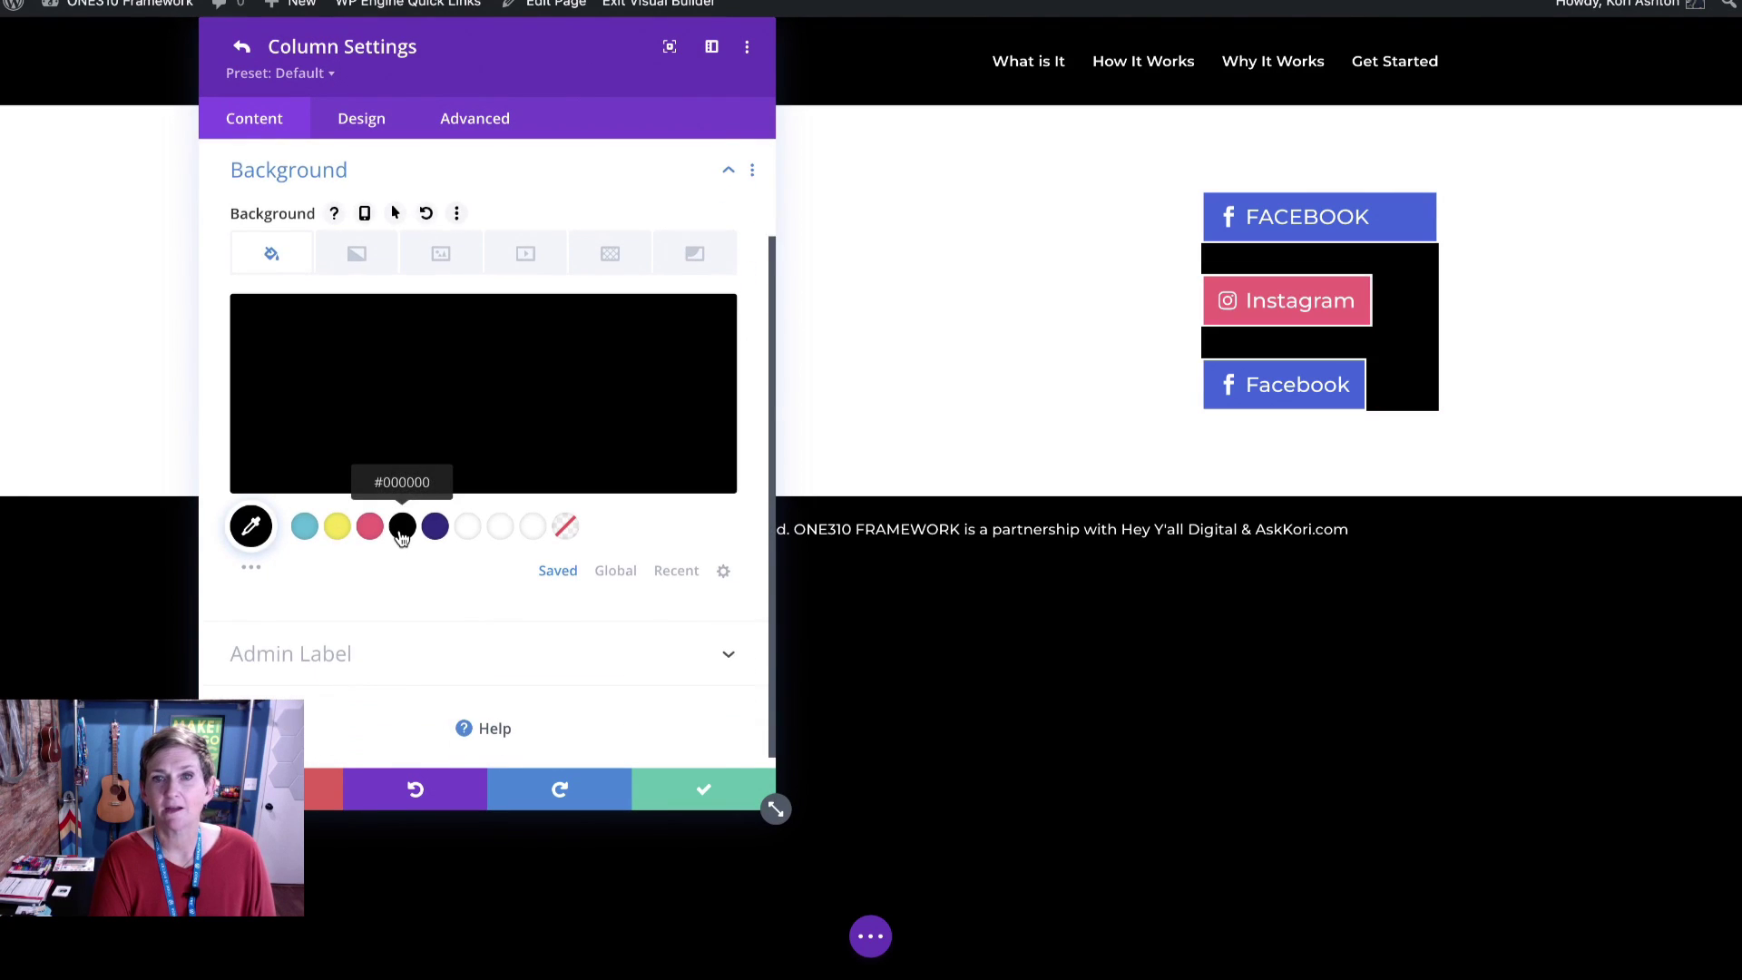
pyautogui.click(612, 571)
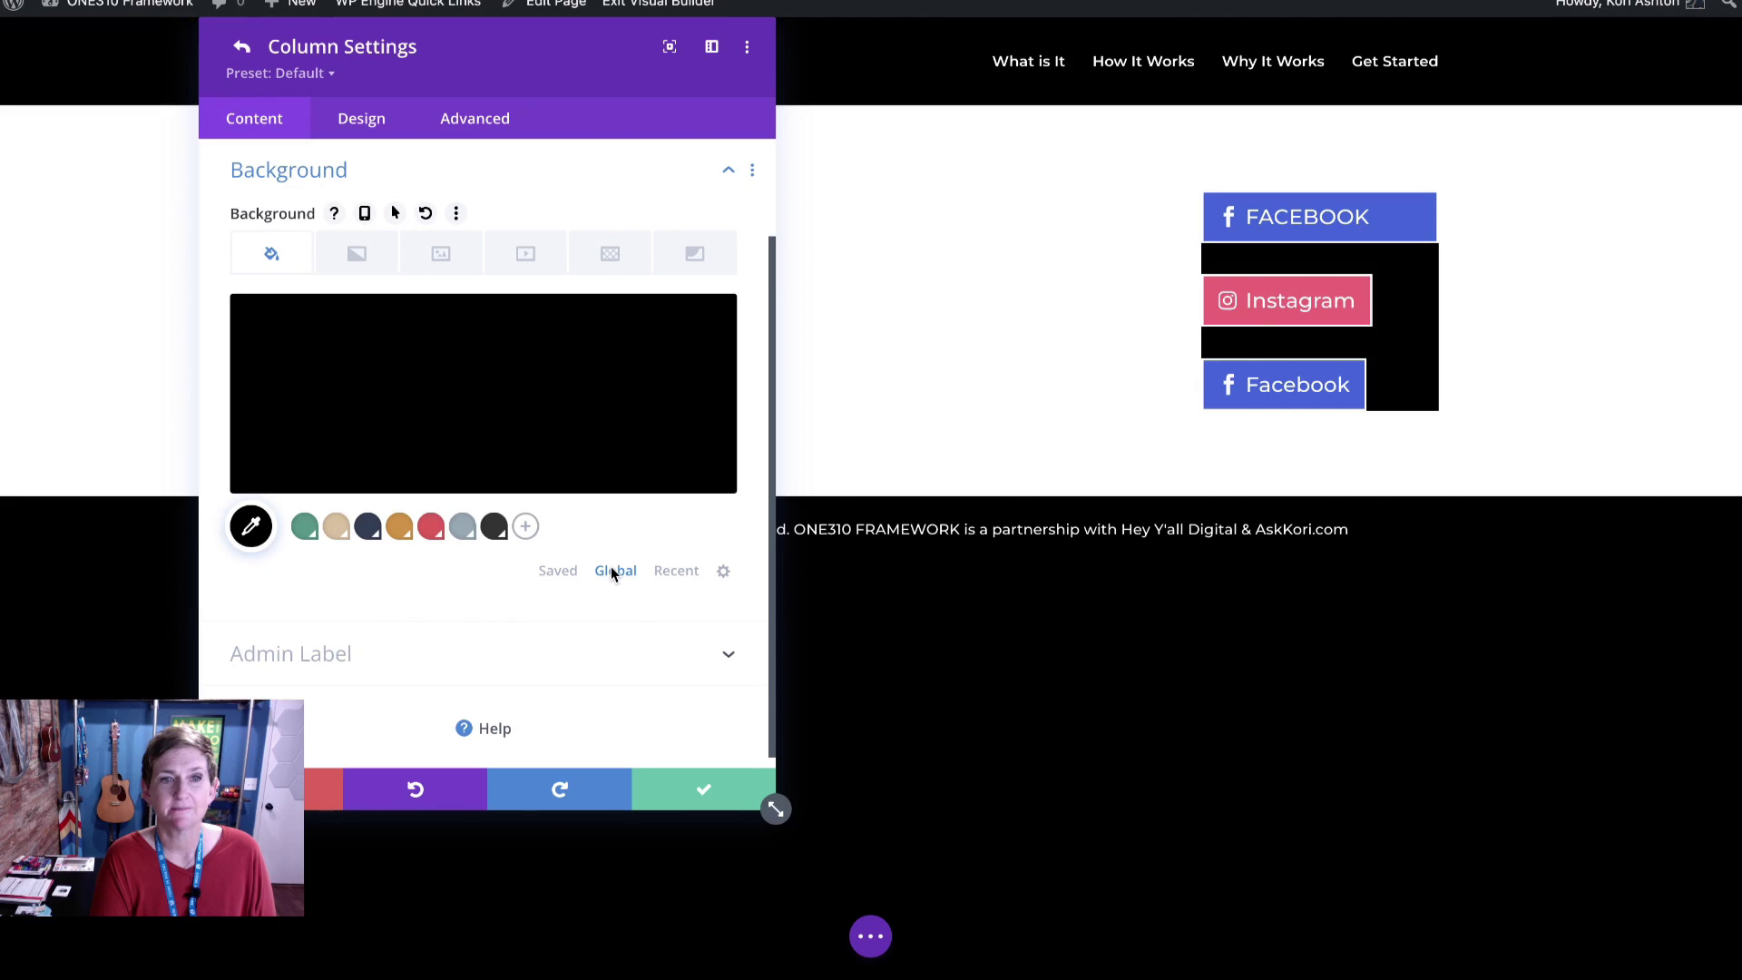
pyautogui.click(462, 531)
pyautogui.press('Escape')
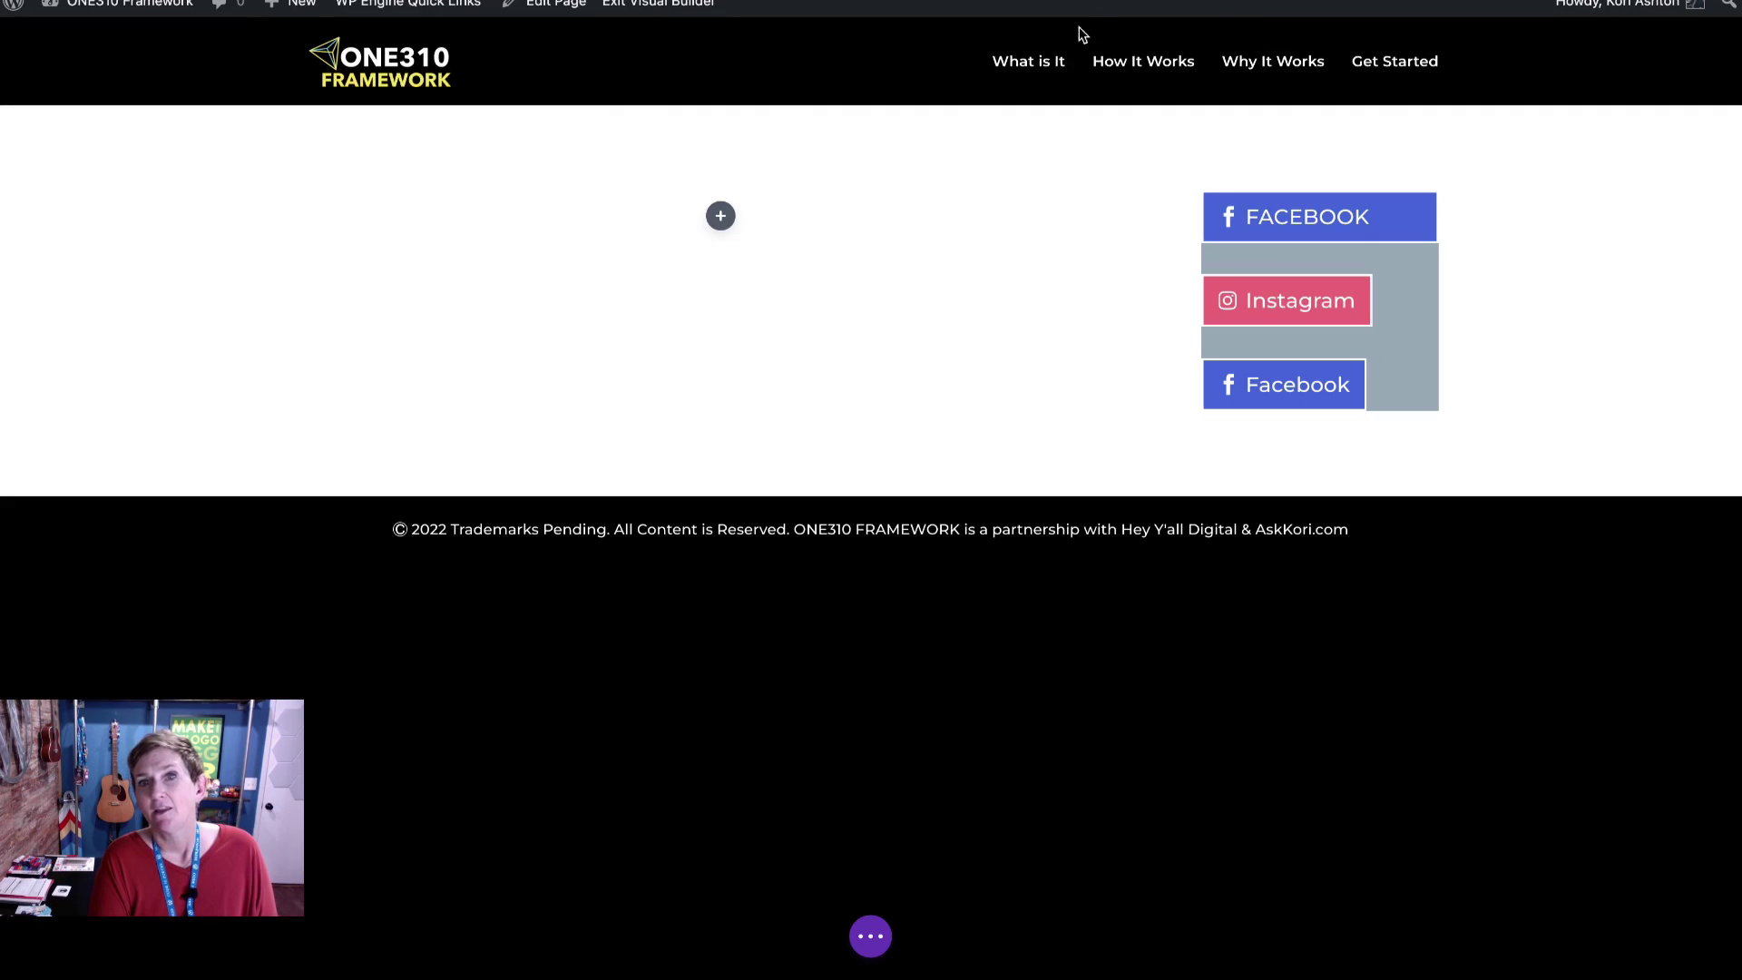
# Set the top FACEBOOK button's linked left and right margins to 20px and save
pyautogui.click(1286, 201)
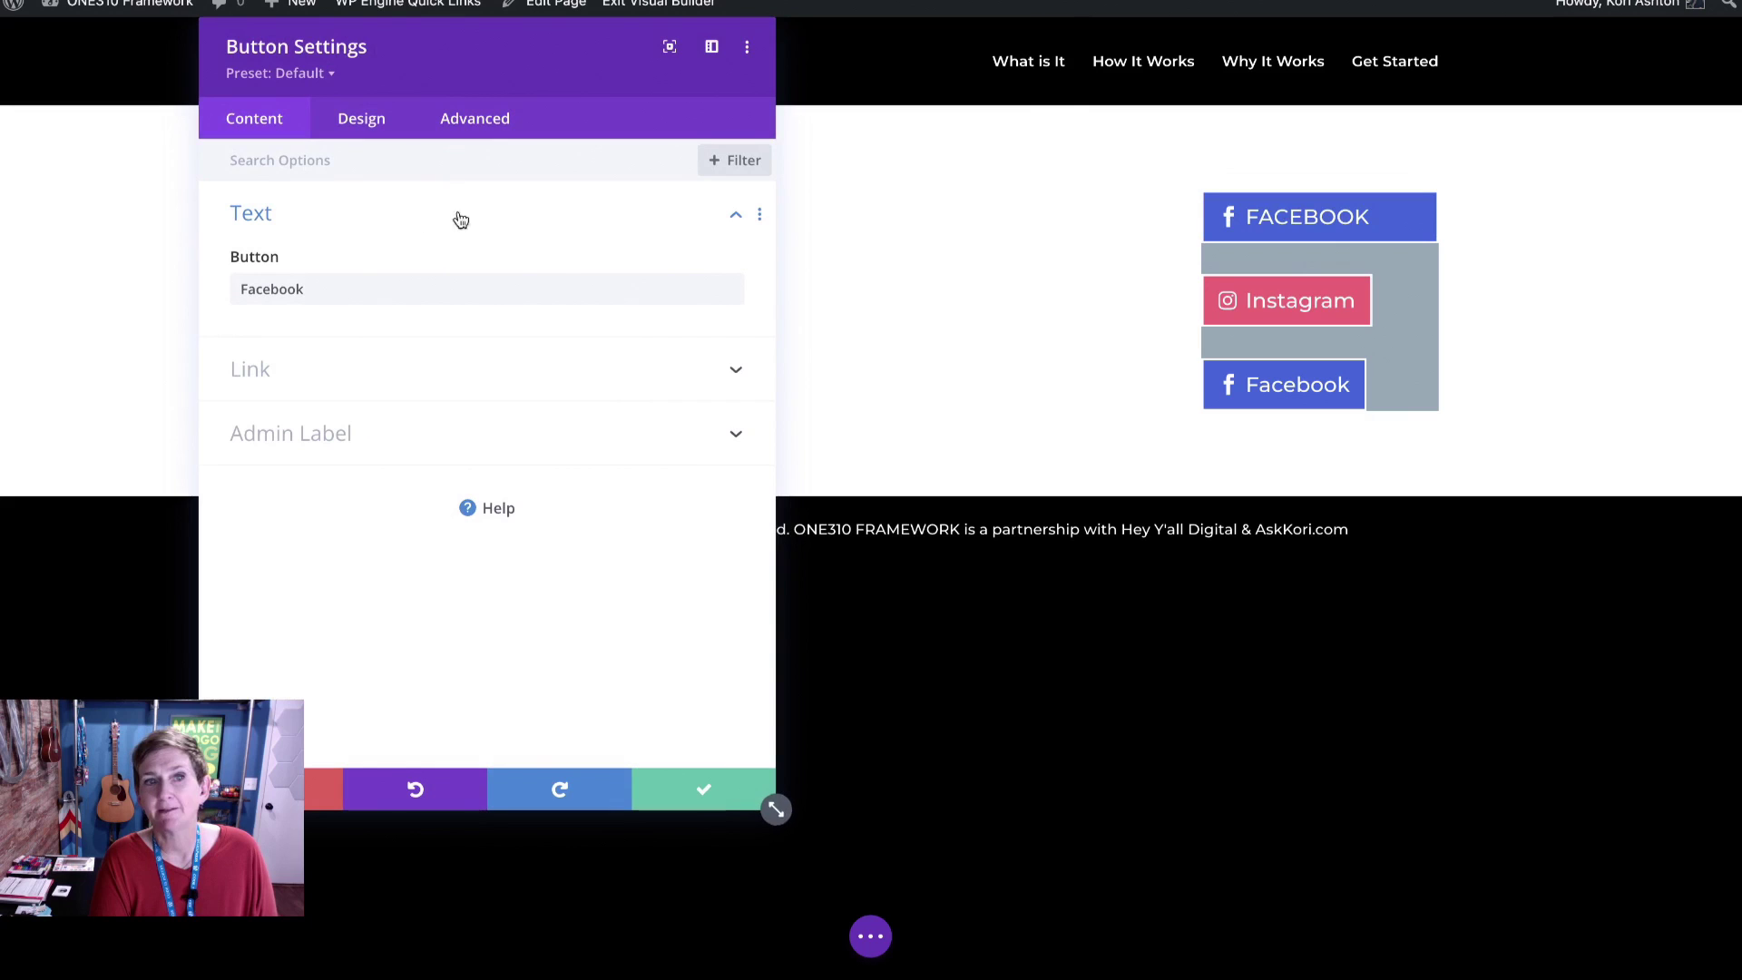
pyautogui.click(361, 136)
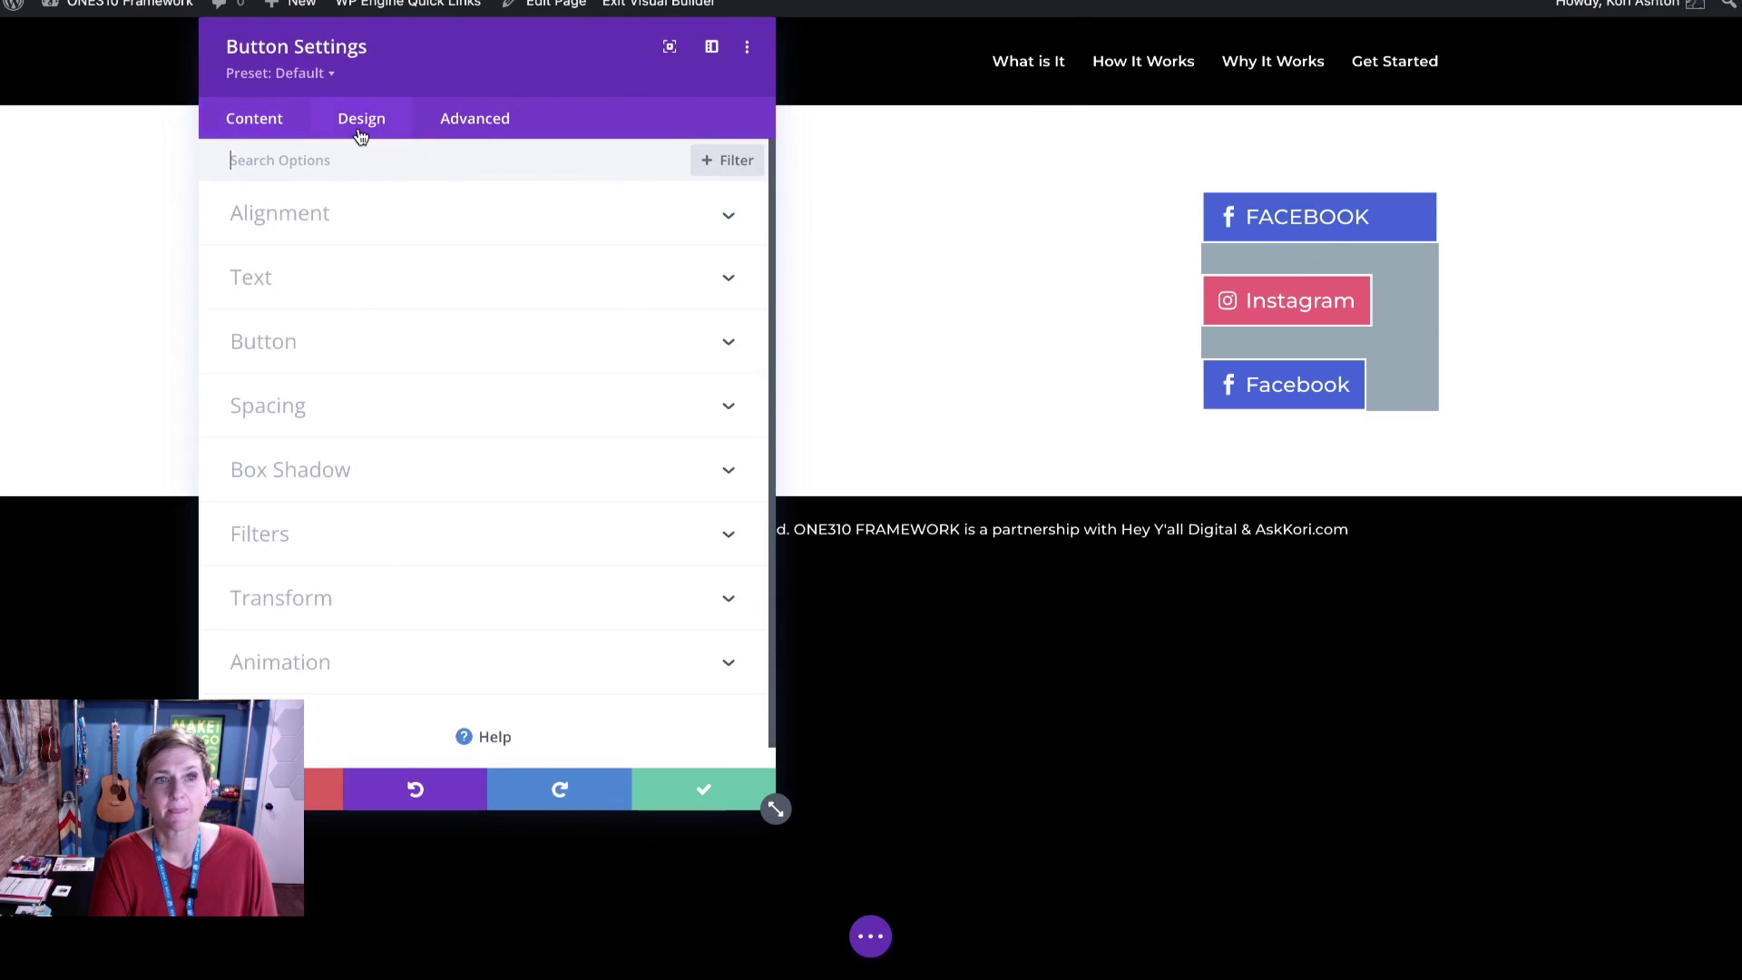
pyautogui.click(307, 414)
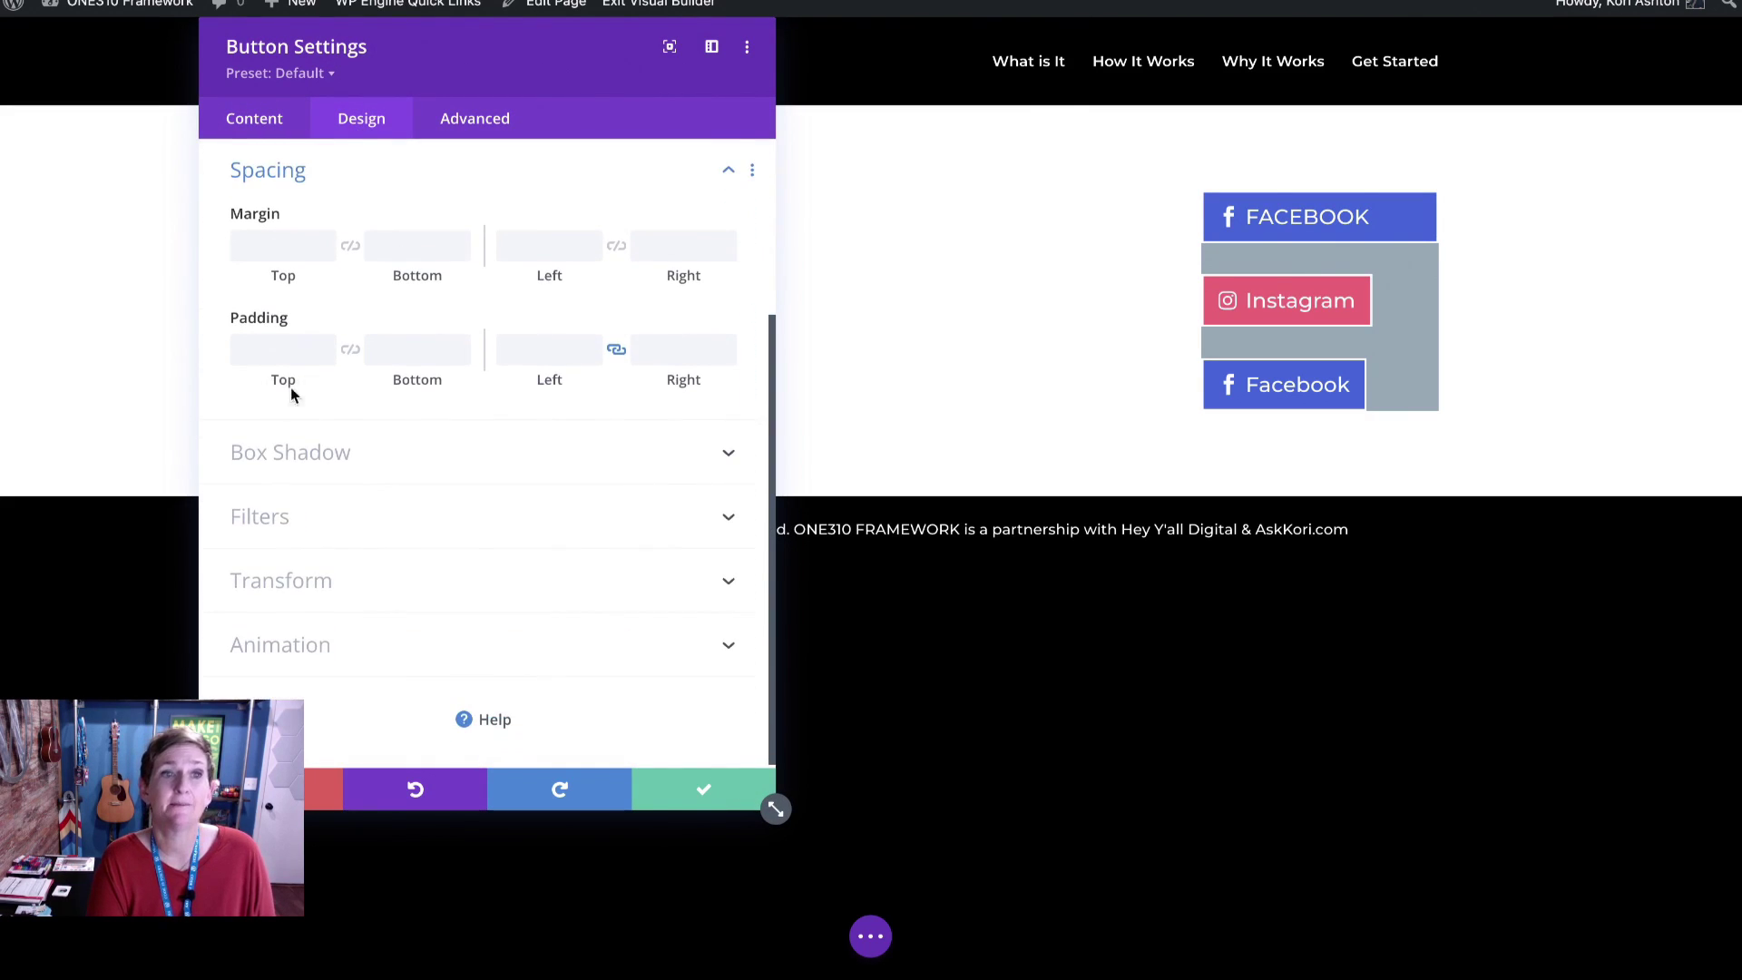
pyautogui.click(508, 253)
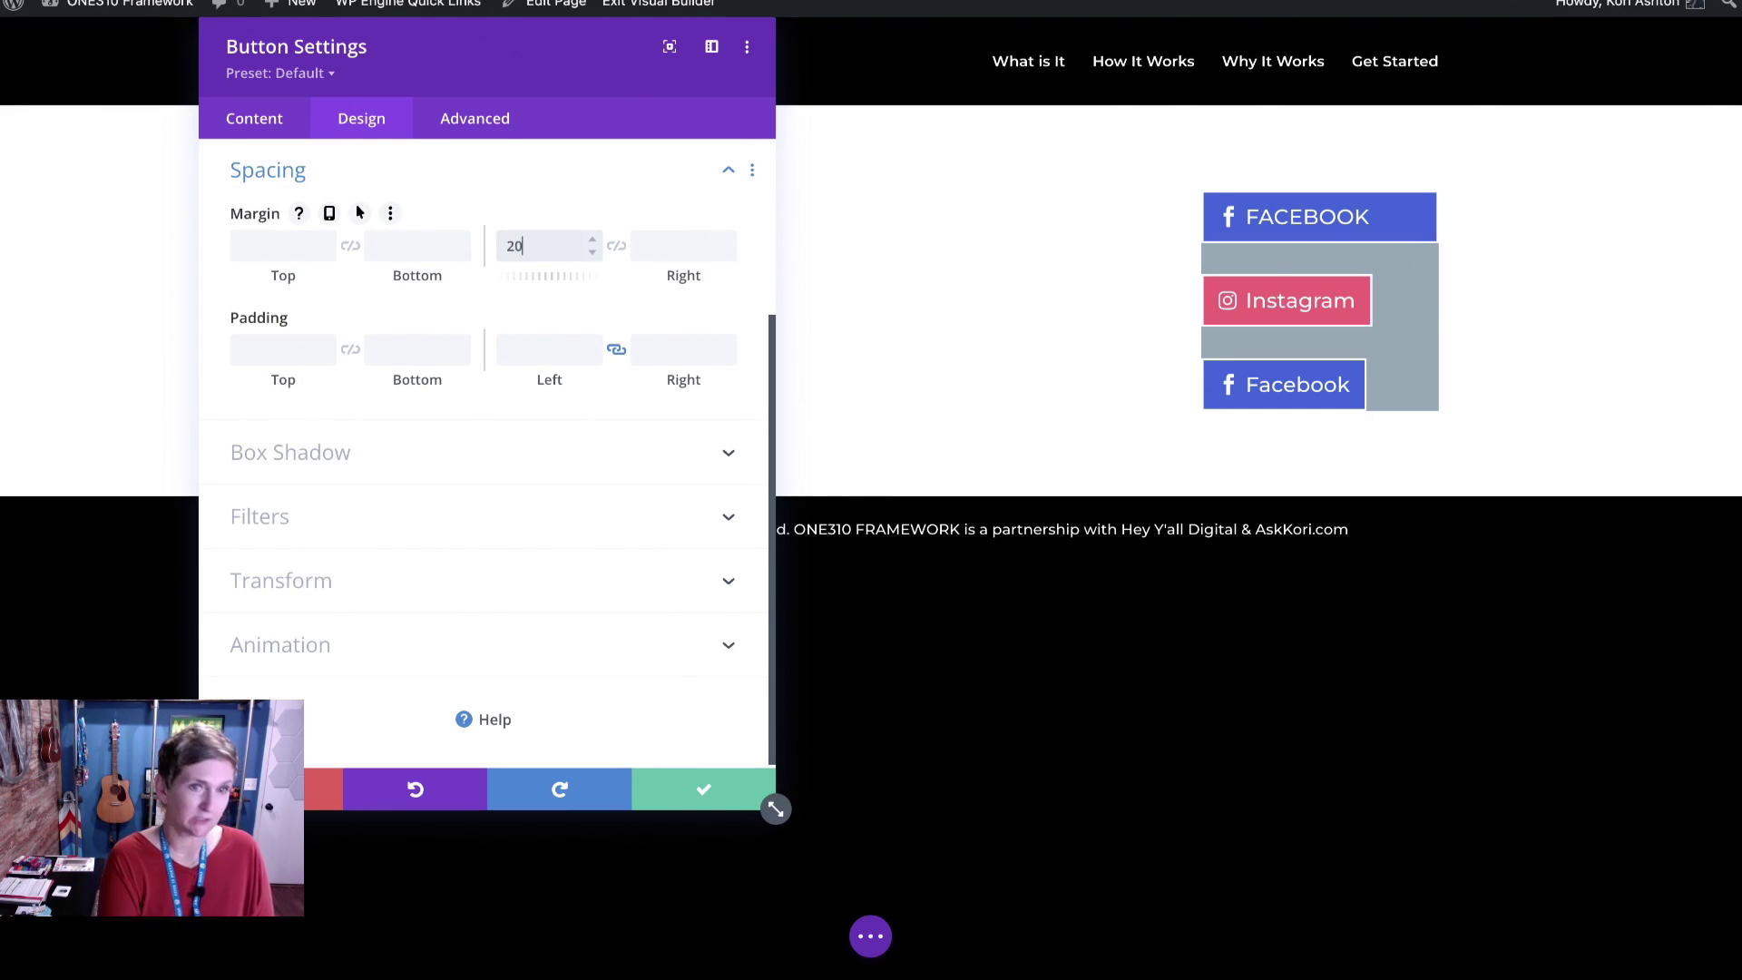
pyautogui.click(615, 247)
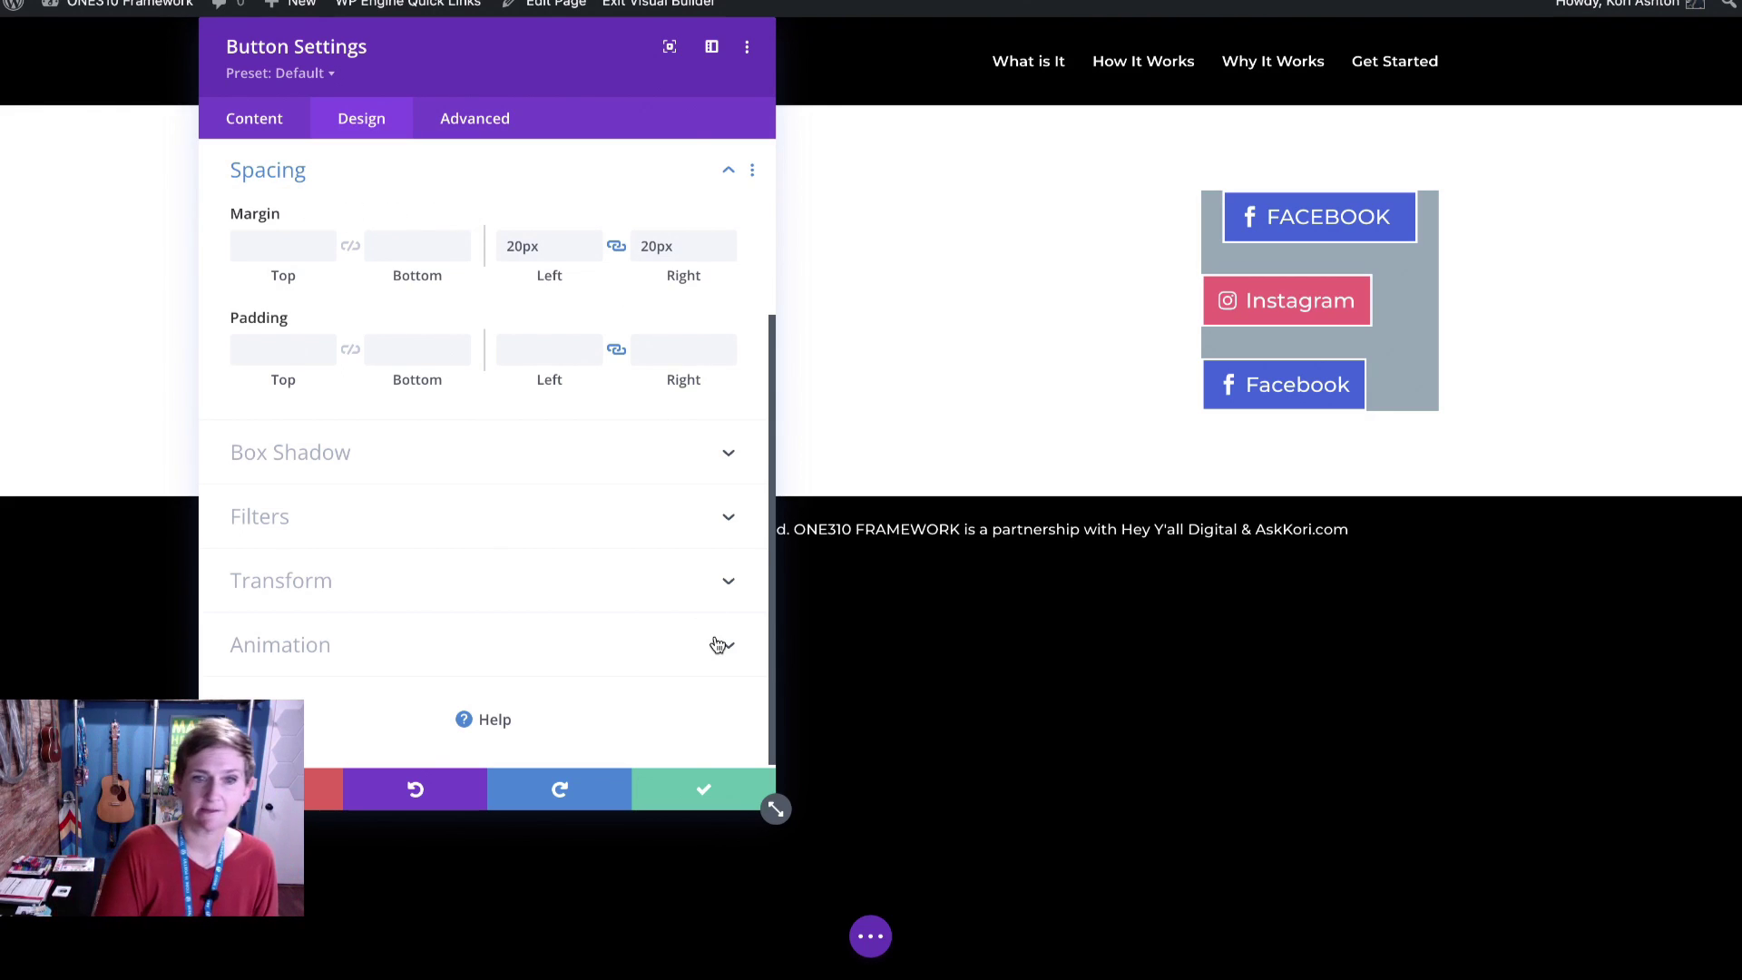
pyautogui.click(695, 796)
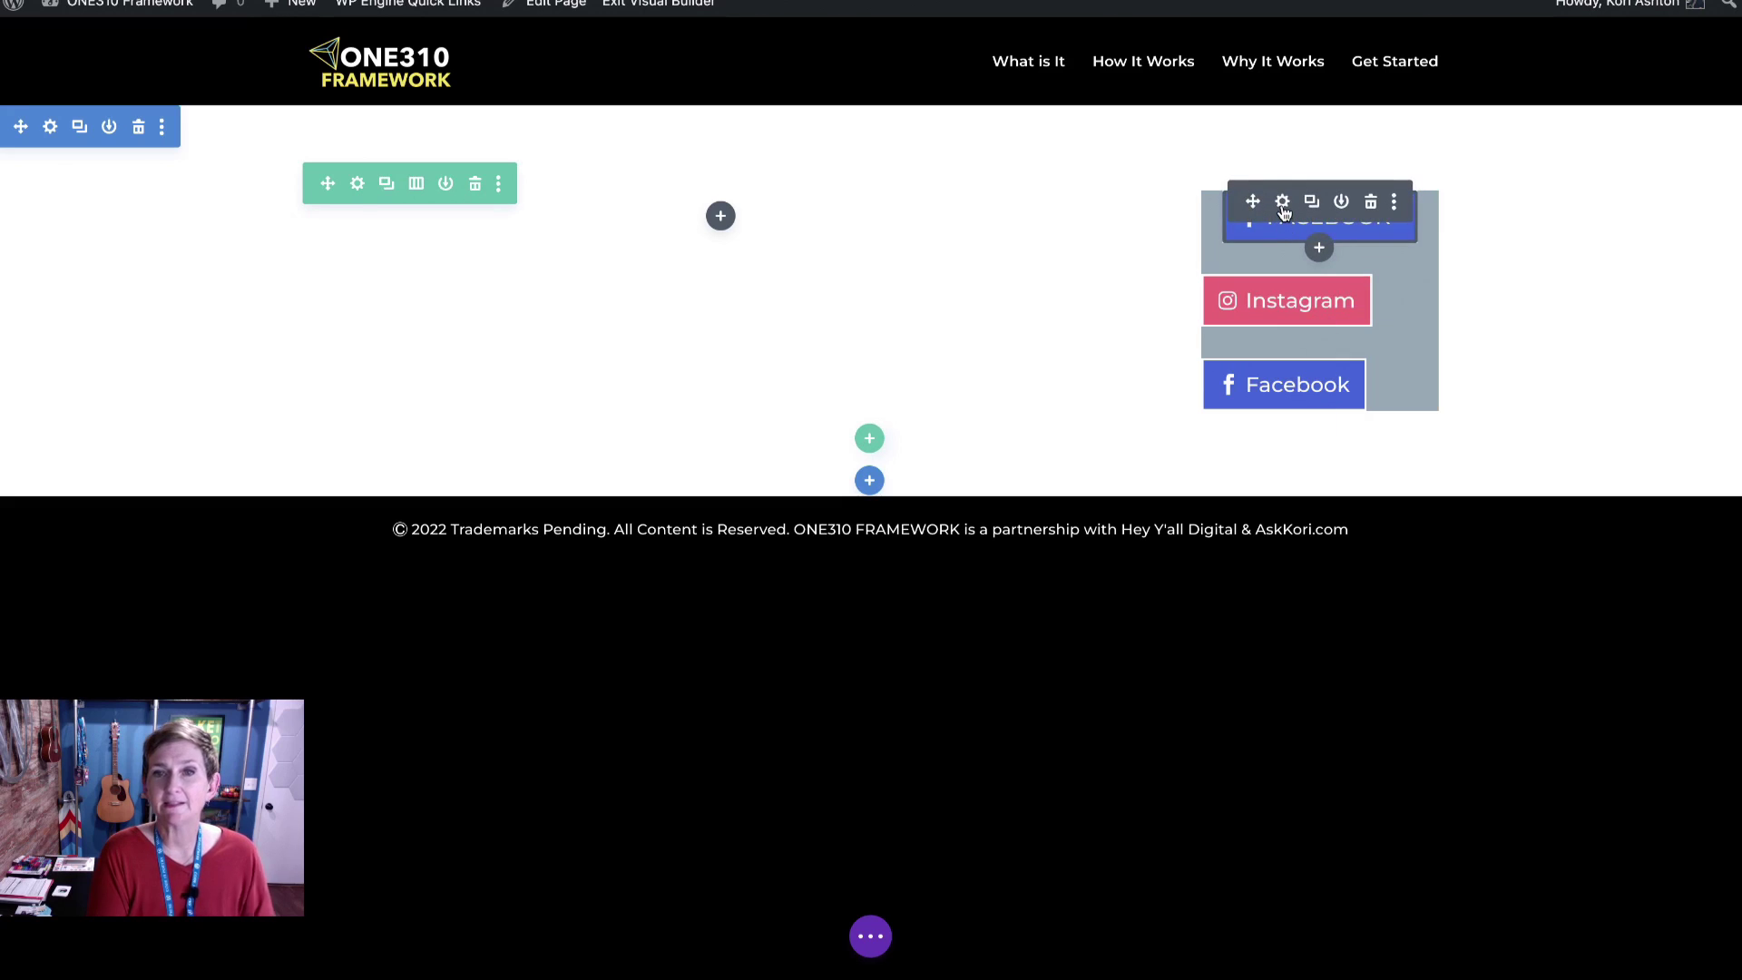
# Add a 20px top margin to the FACEBOOK button and save
pyautogui.click(1282, 203)
pyautogui.click(367, 122)
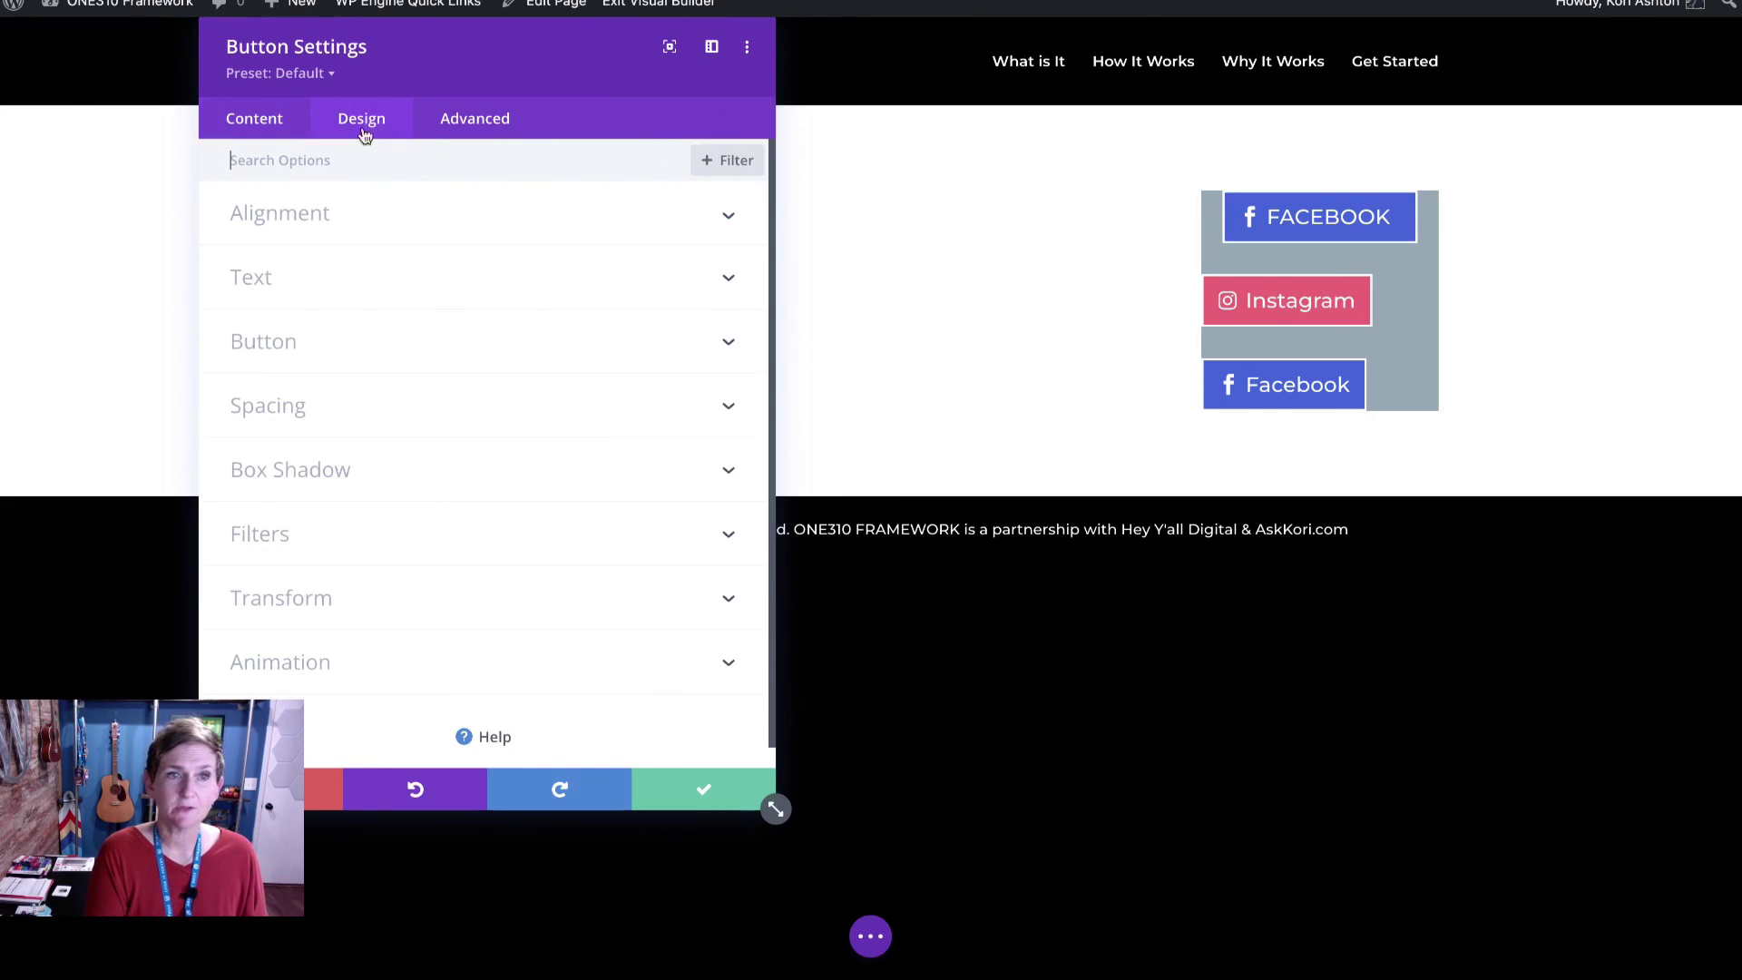
pyautogui.click(311, 408)
pyautogui.click(272, 245)
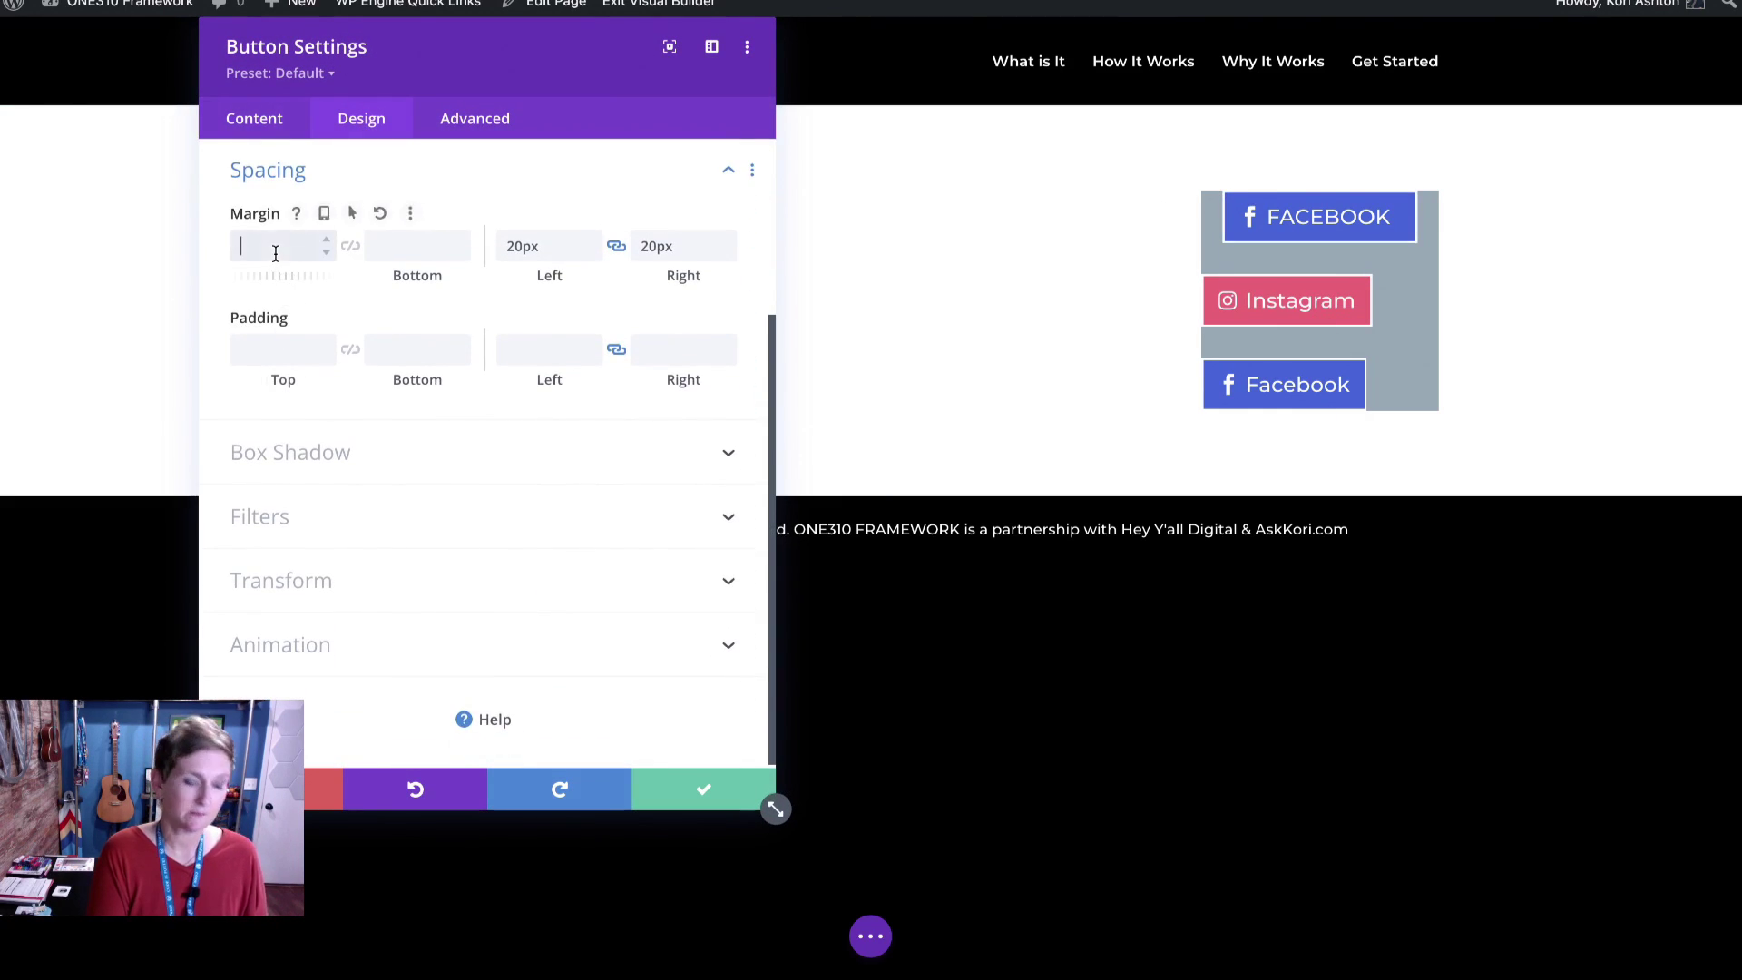
pyautogui.write('20')
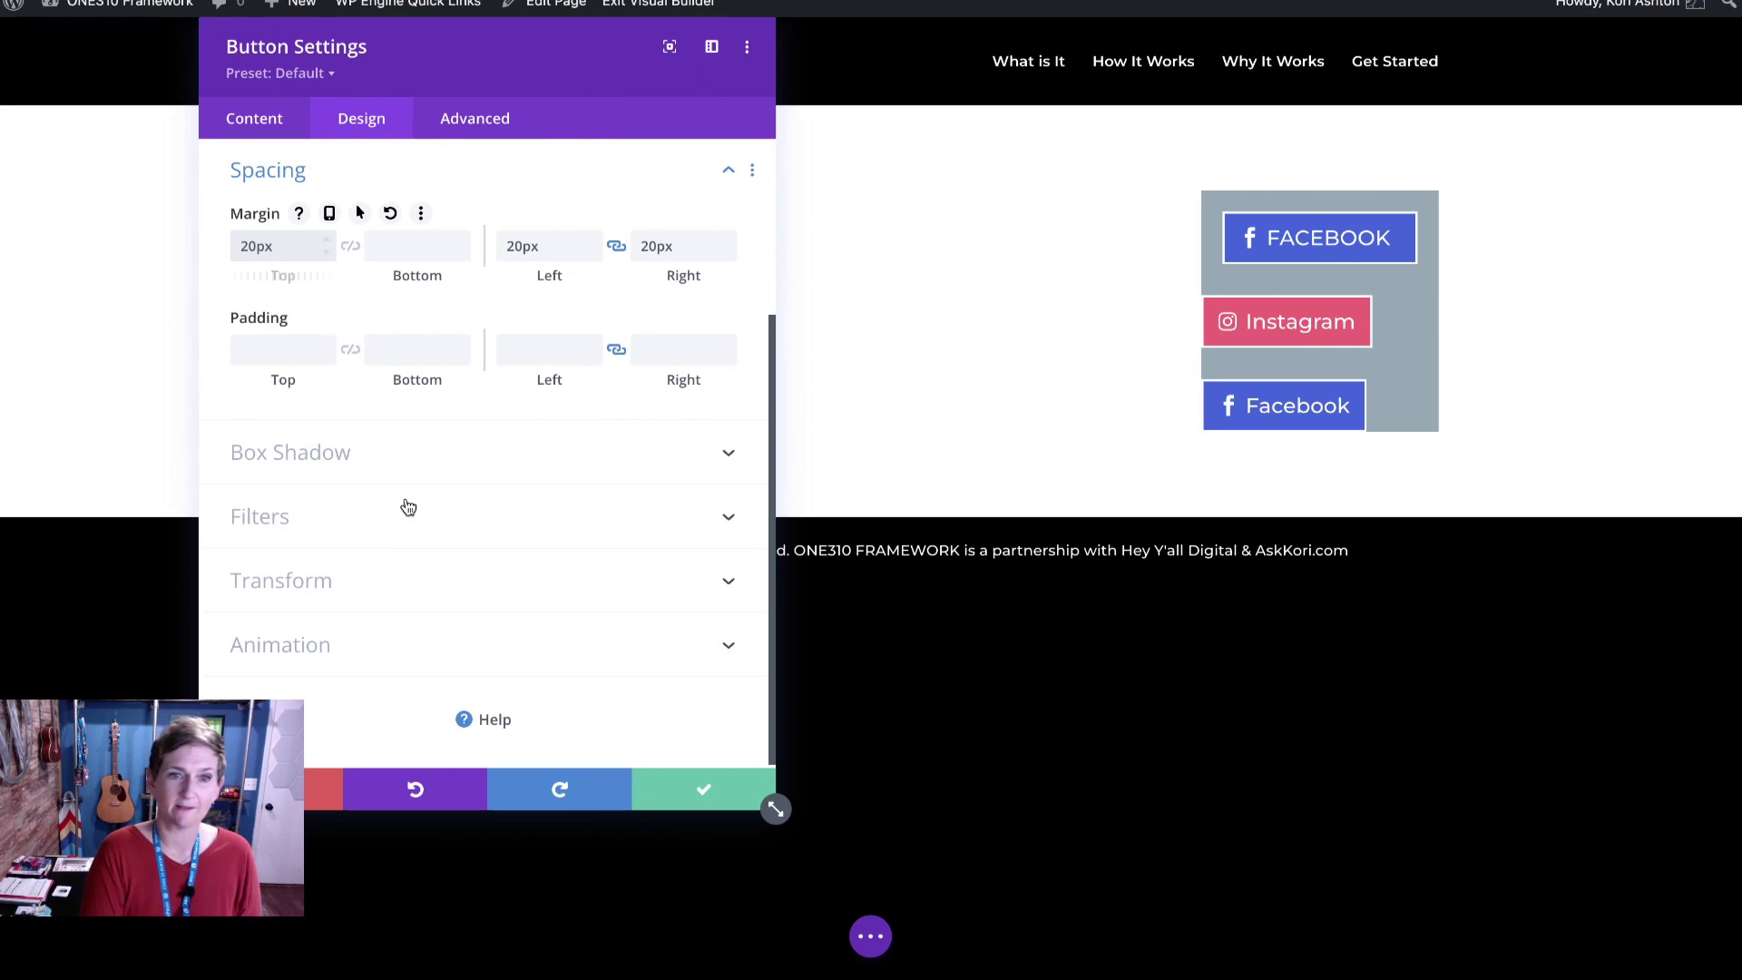
pyautogui.click(753, 799)
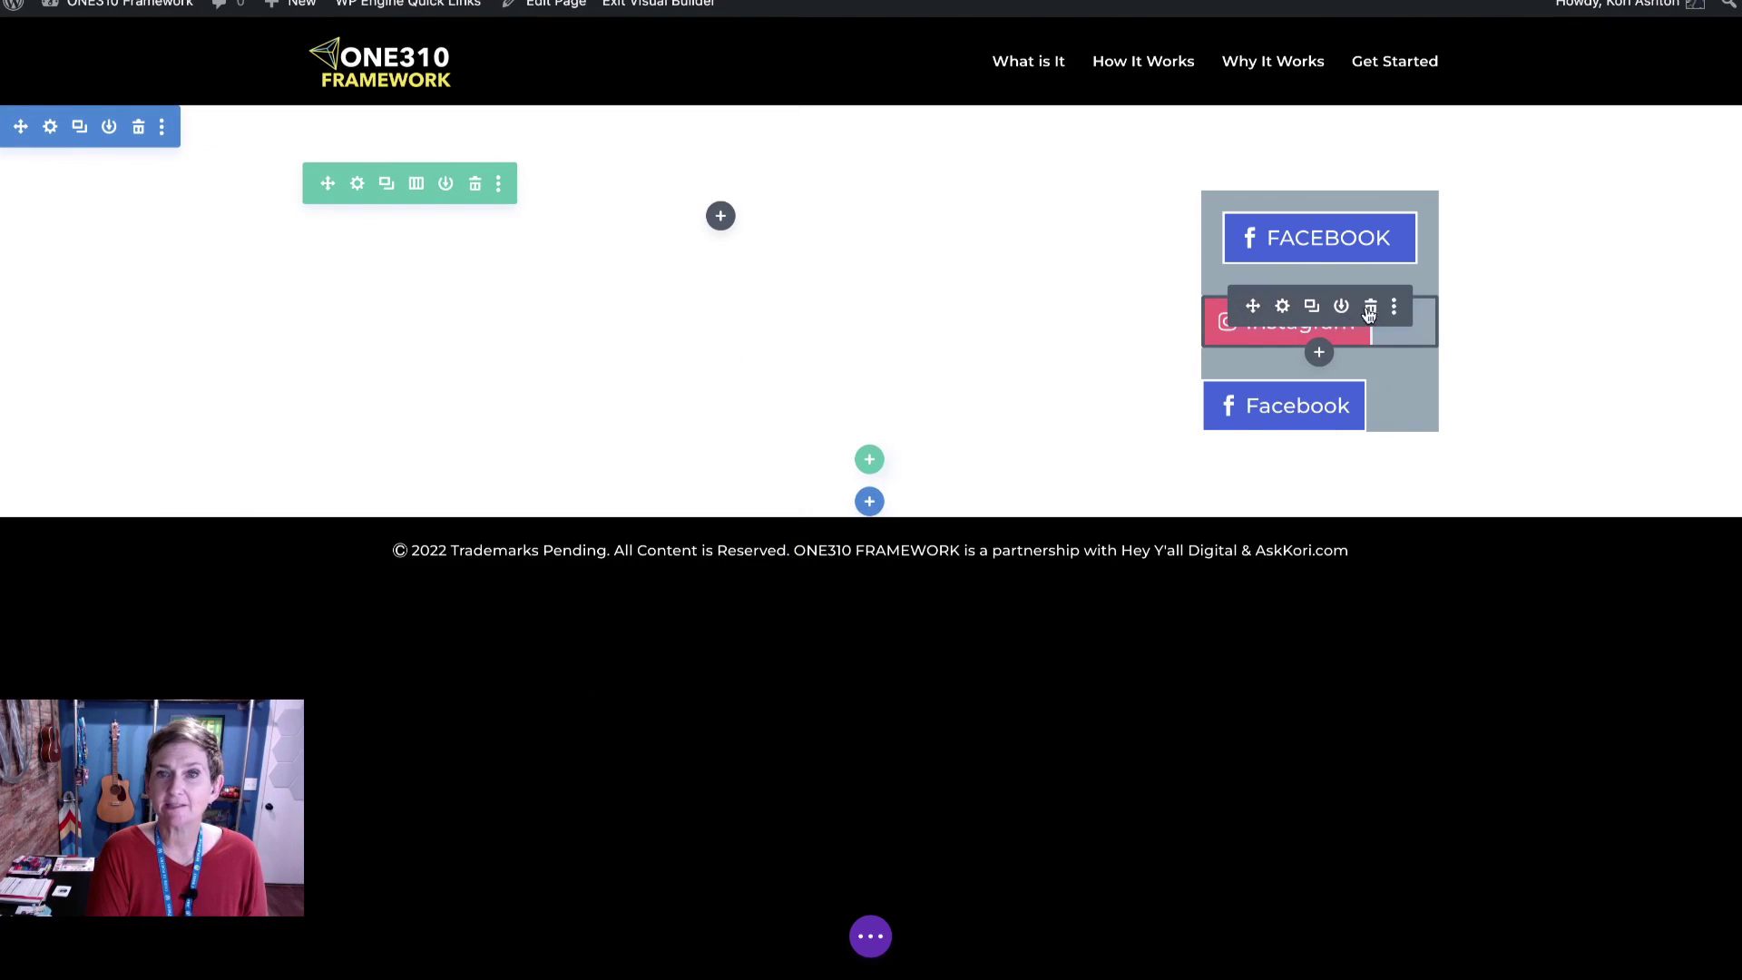
# Delete the old Instagram and lower Facebook buttons, then duplicate the styled FACEBOOK button twice
pyautogui.click(1370, 308)
pyautogui.click(1371, 305)
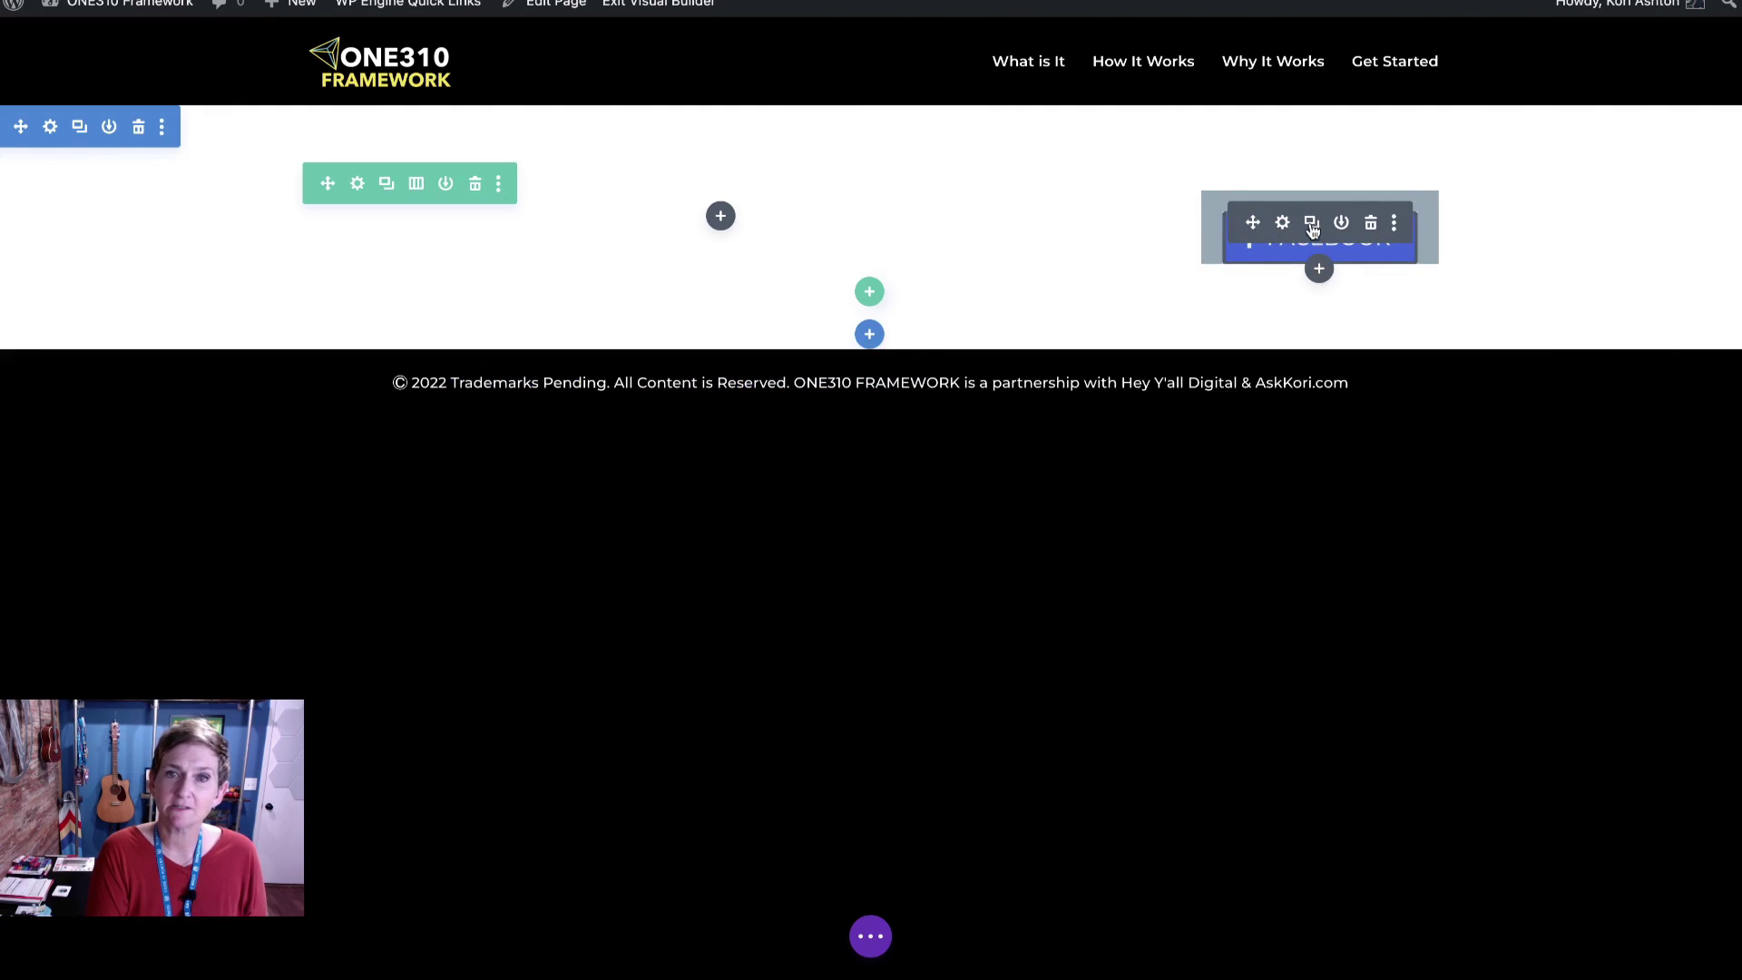
pyautogui.click(1312, 224)
pyautogui.click(1312, 224)
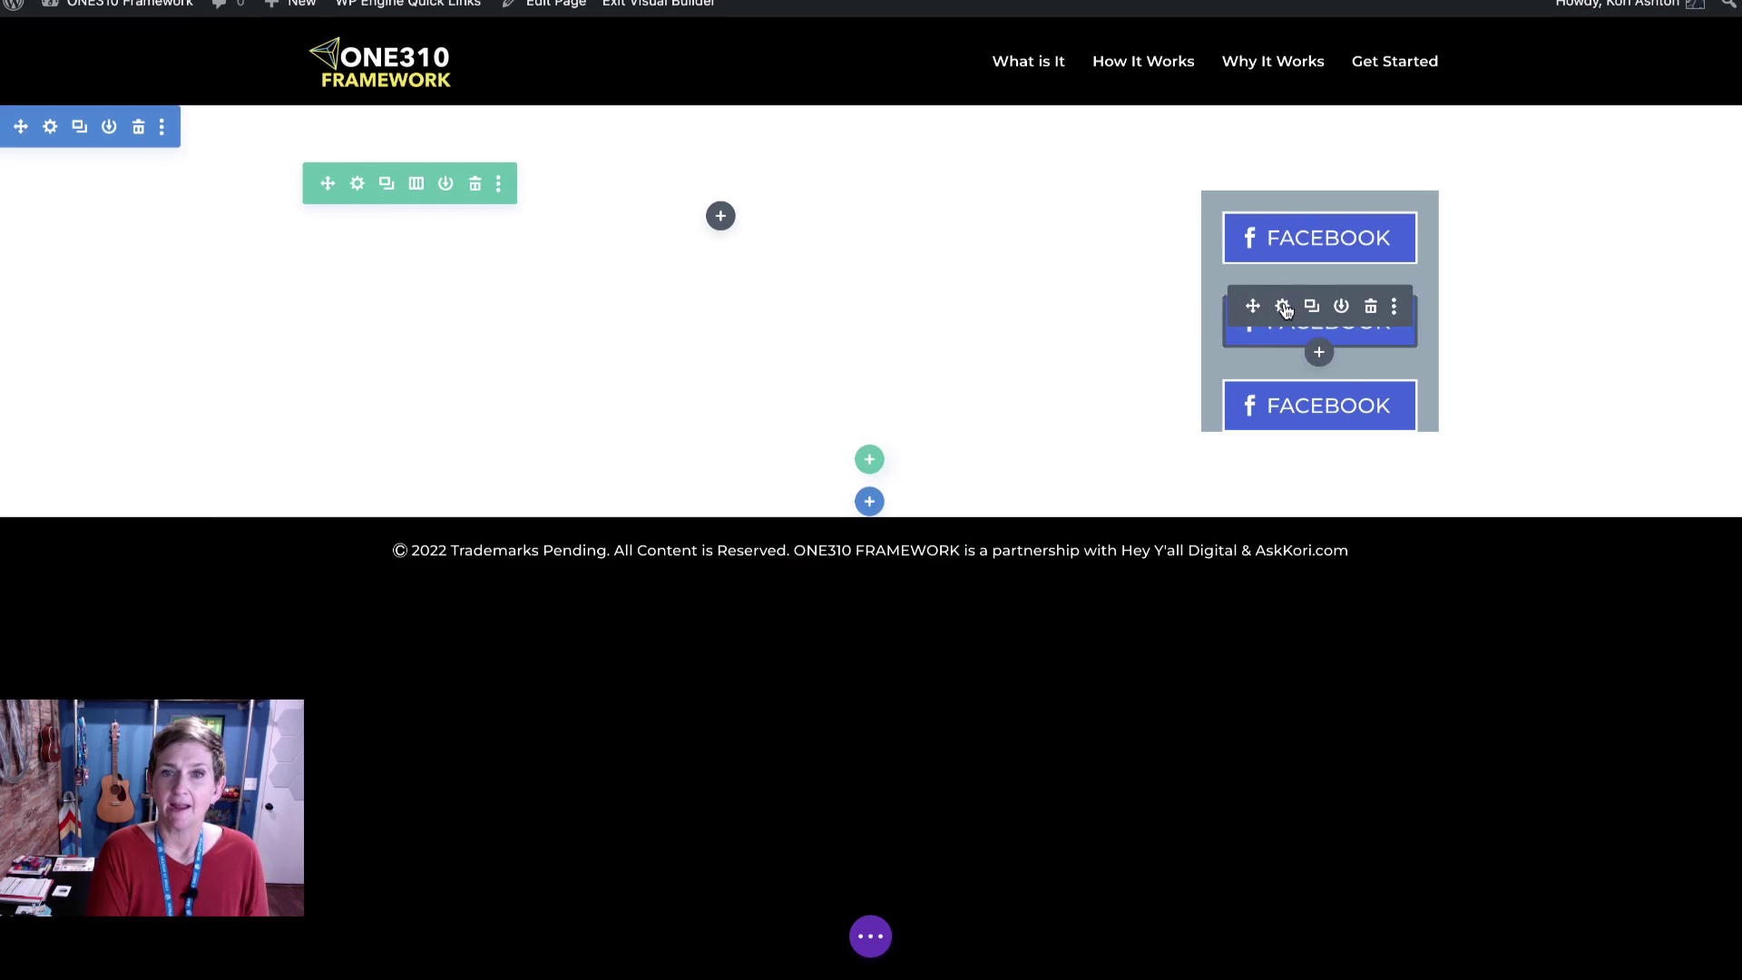
# Change the middle copy's button text to 'Instagram'
pyautogui.click(1282, 305)
pyautogui.tripleClick(448, 283)
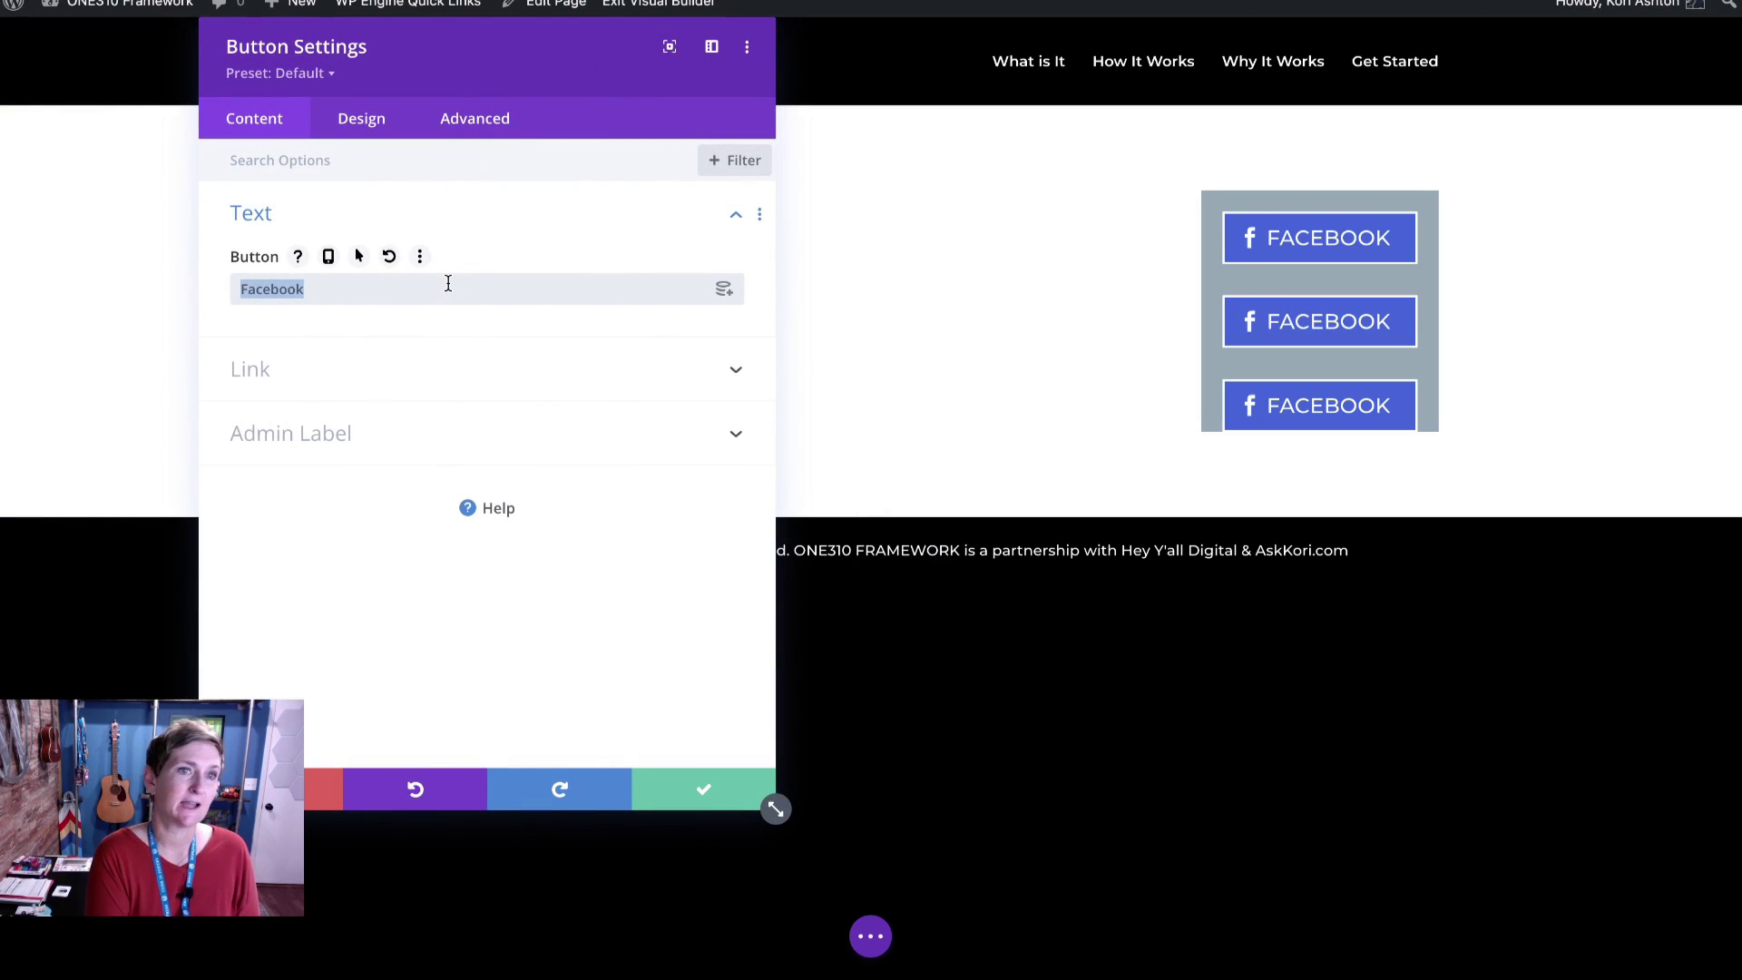
pyautogui.write('Instagrea')
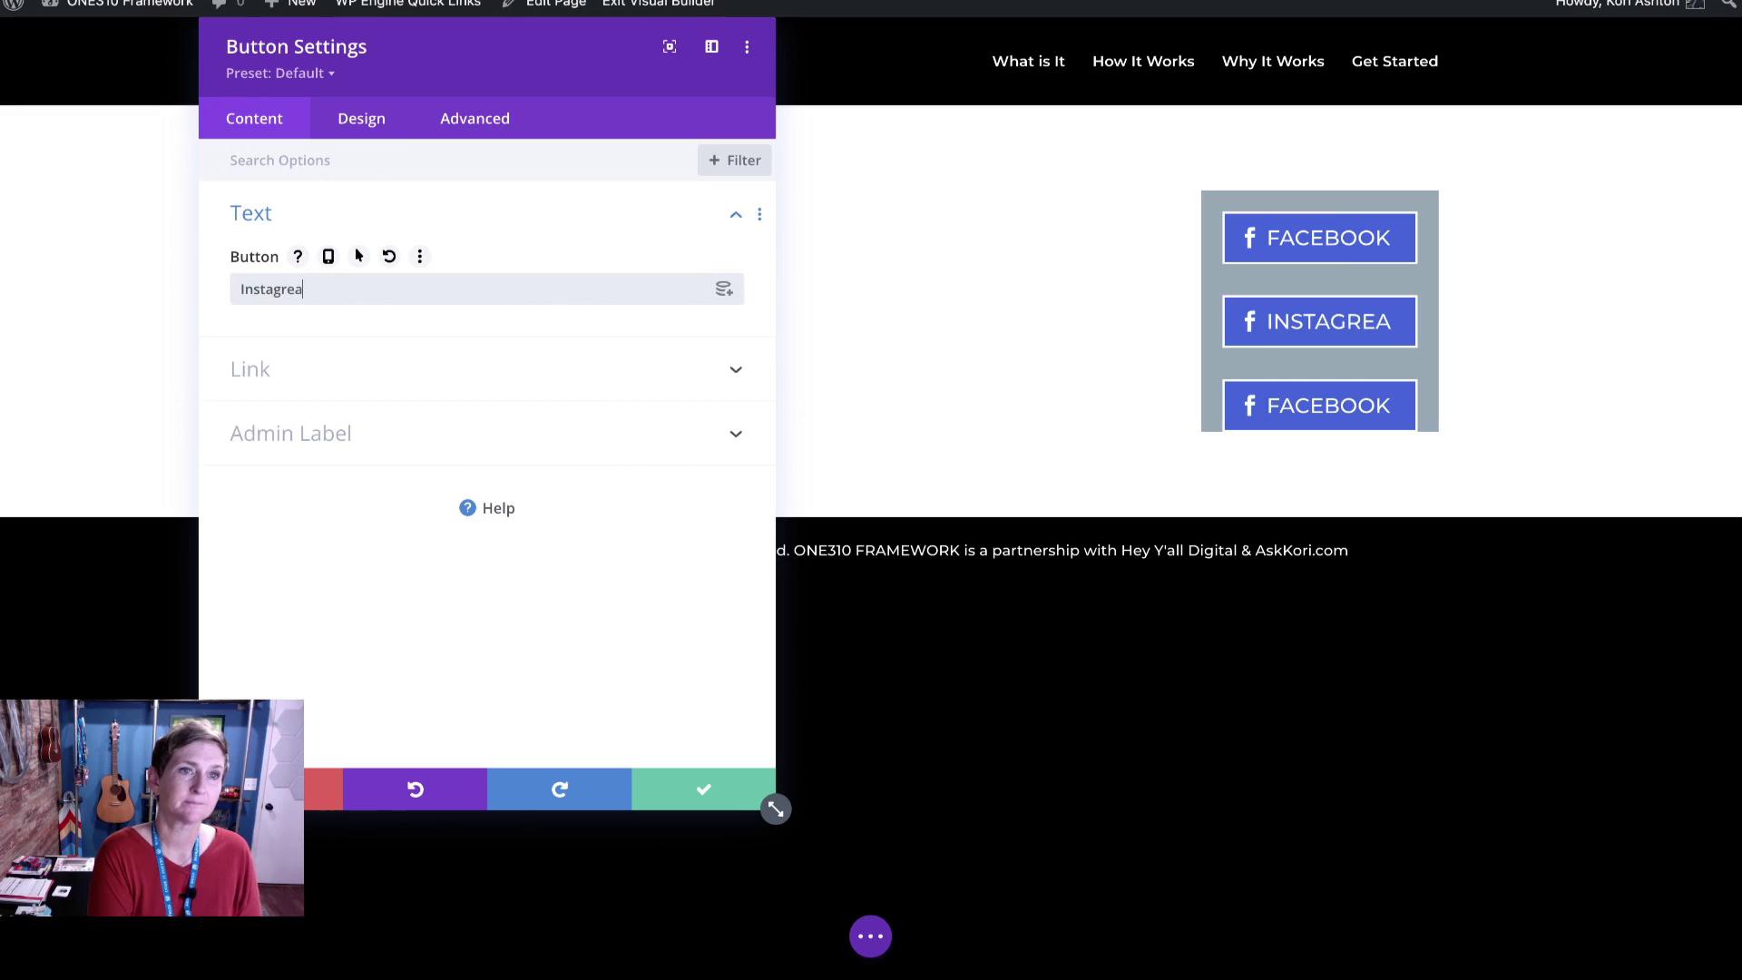
pyautogui.press('BackSpace')
pyautogui.write('m')
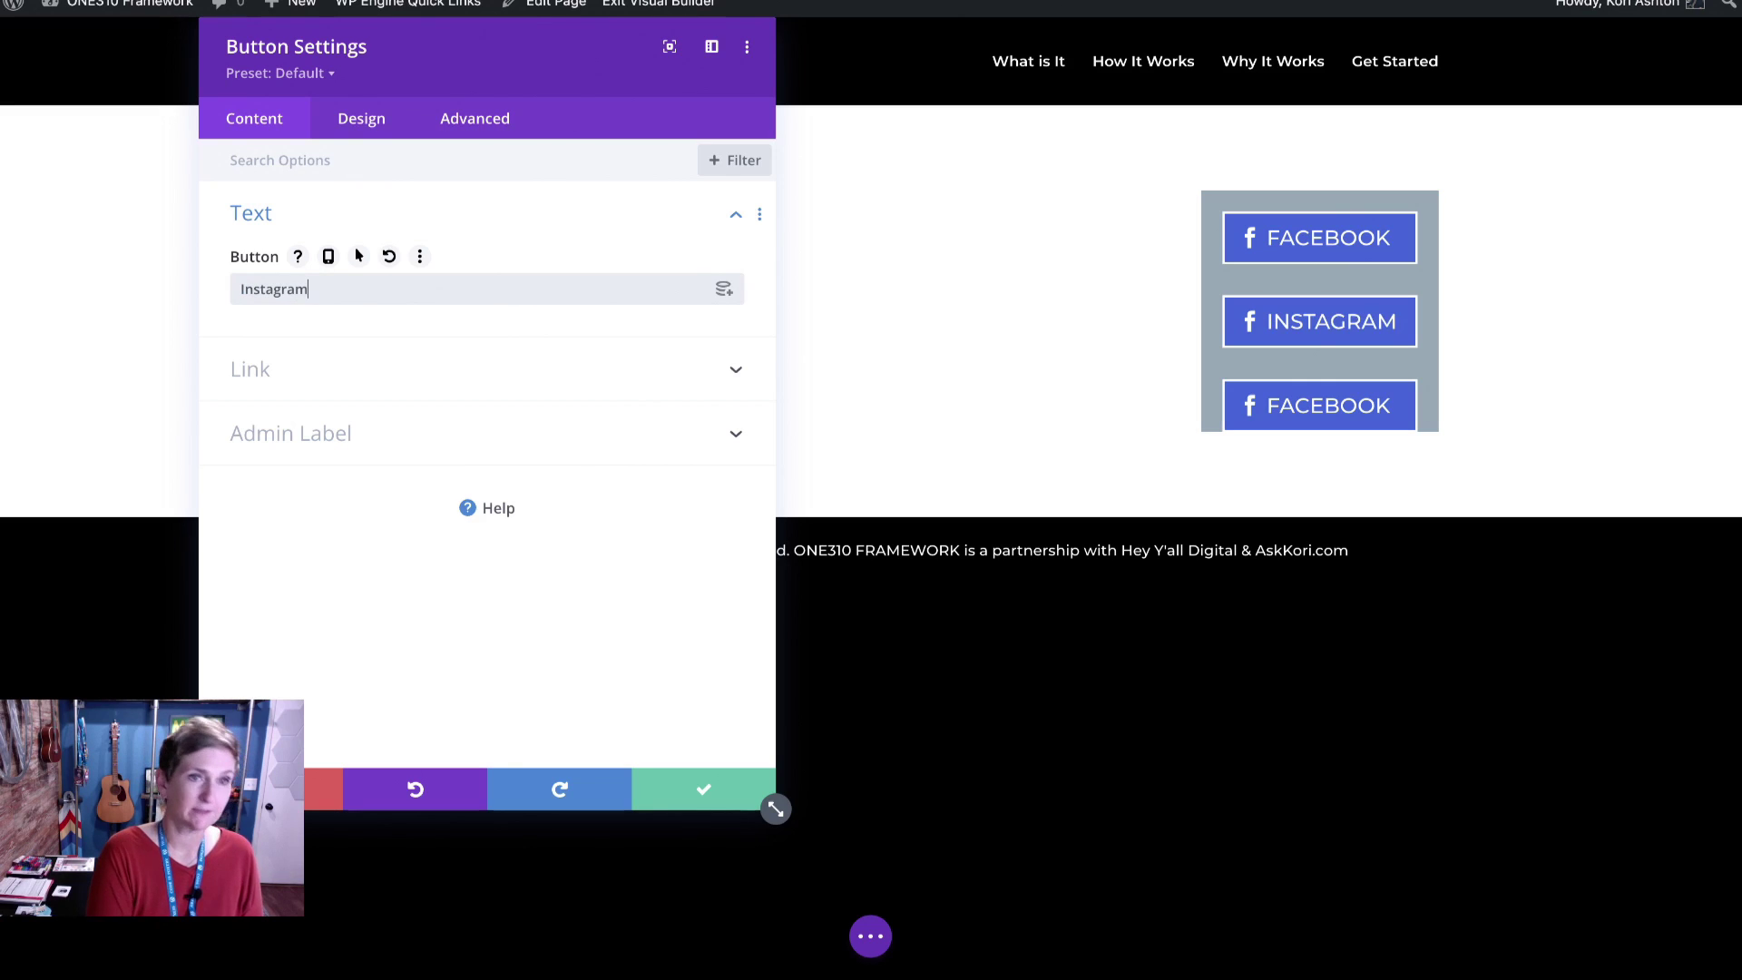
# Give the Instagram button a pink (#ff5572) background and the Instagram icon, then save
pyautogui.click(362, 118)
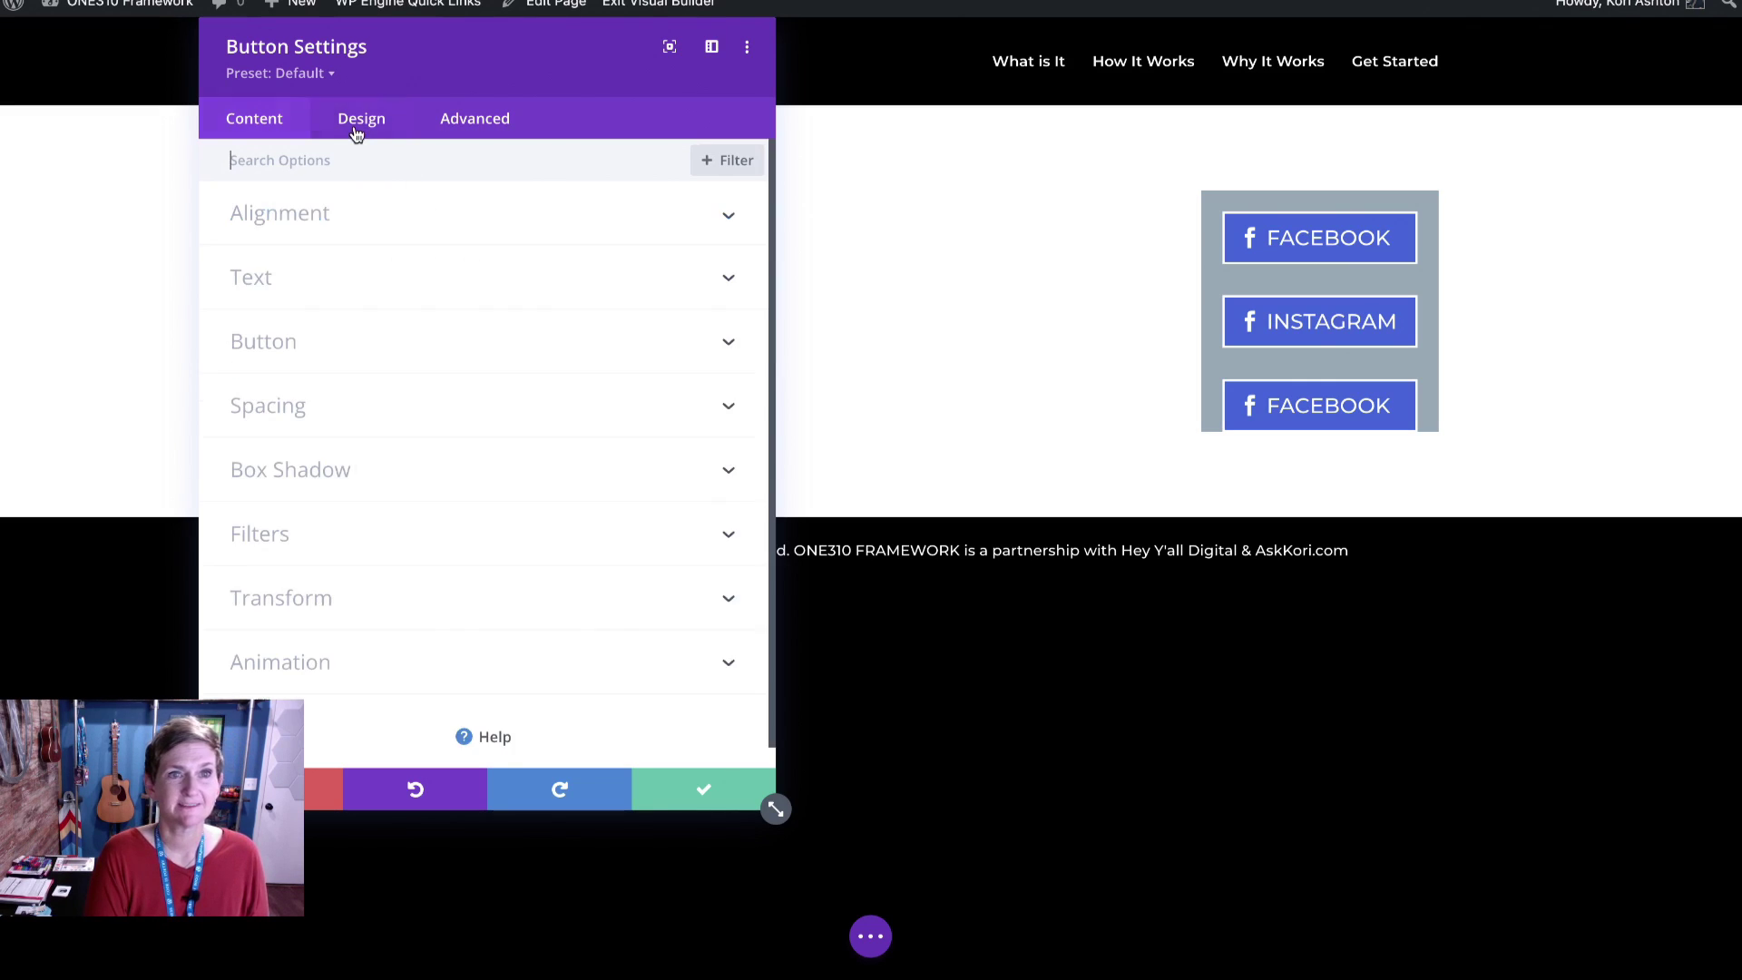
pyautogui.click(313, 344)
pyautogui.scroll(-5, 401, 503)
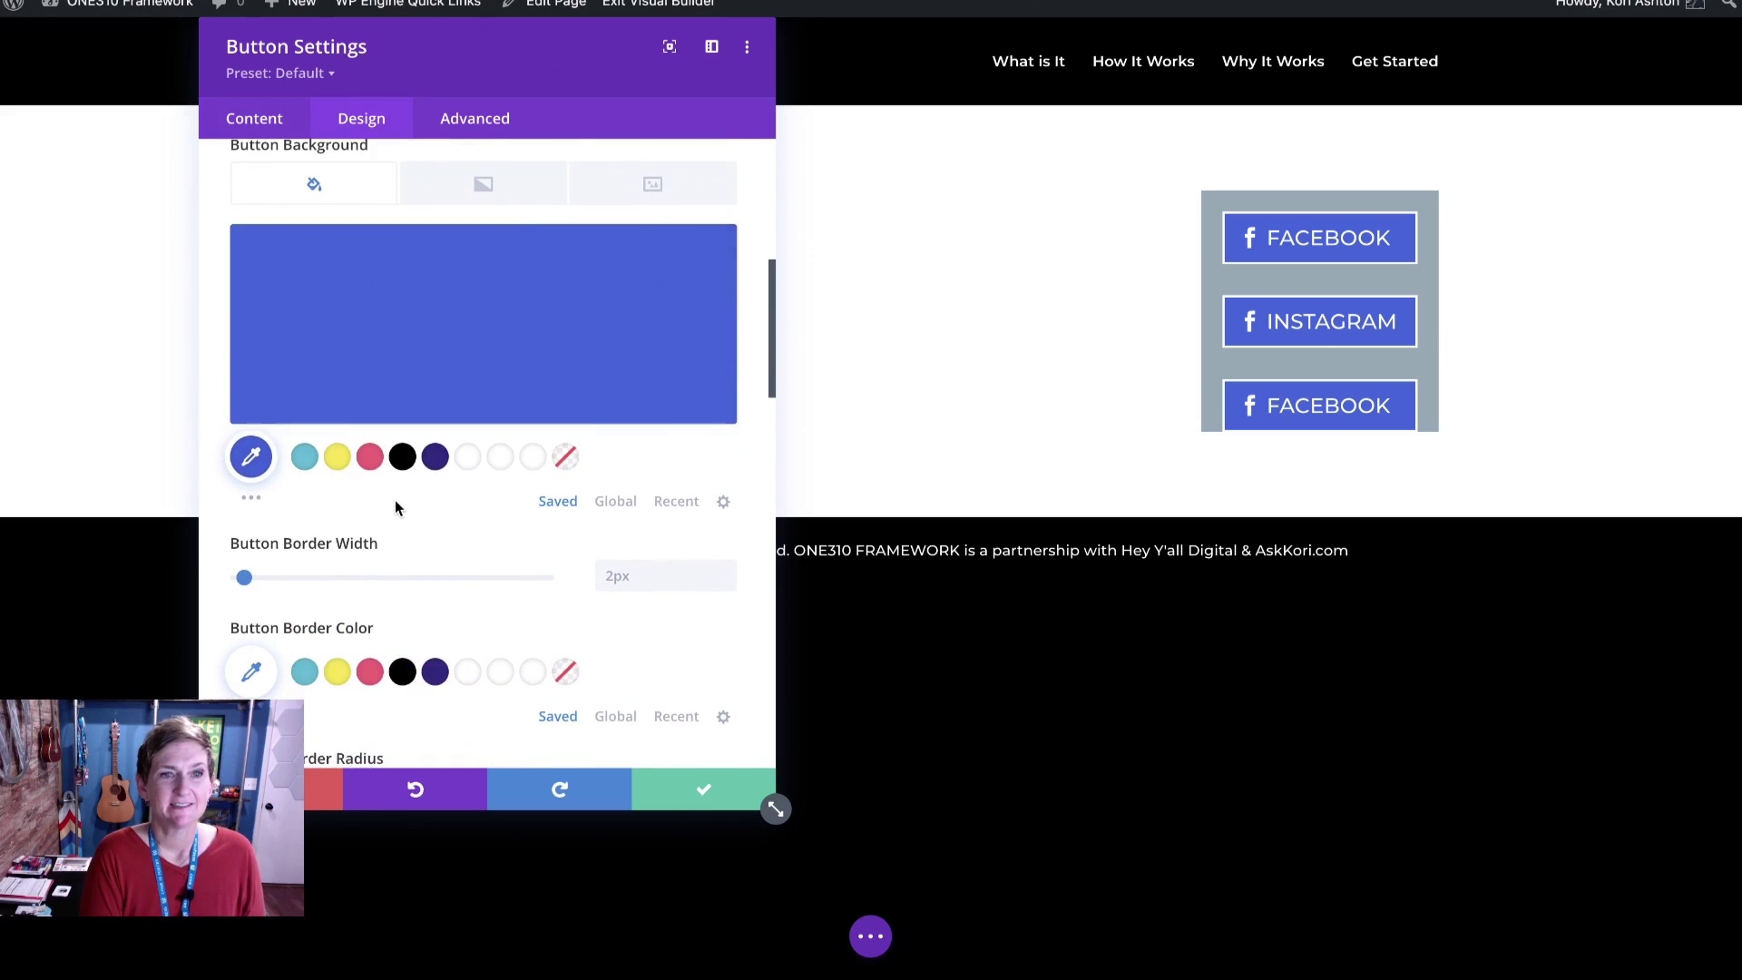
pyautogui.click(369, 458)
pyautogui.scroll(-10, 459, 590)
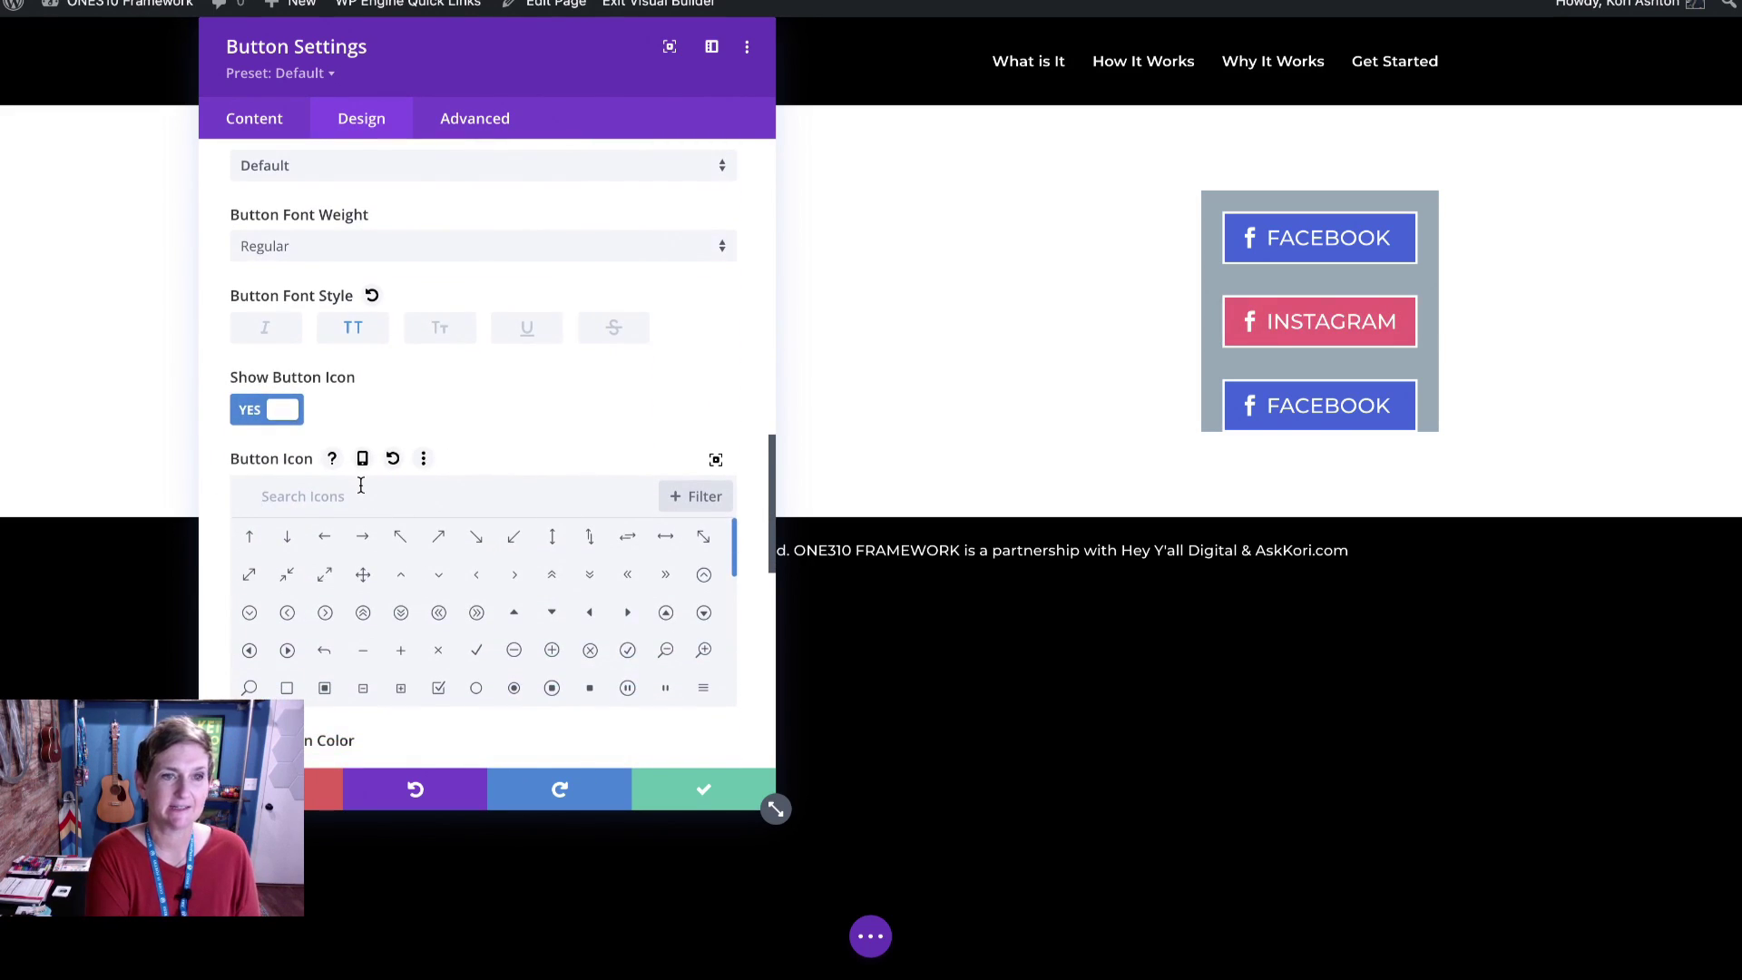
pyautogui.write('inst')
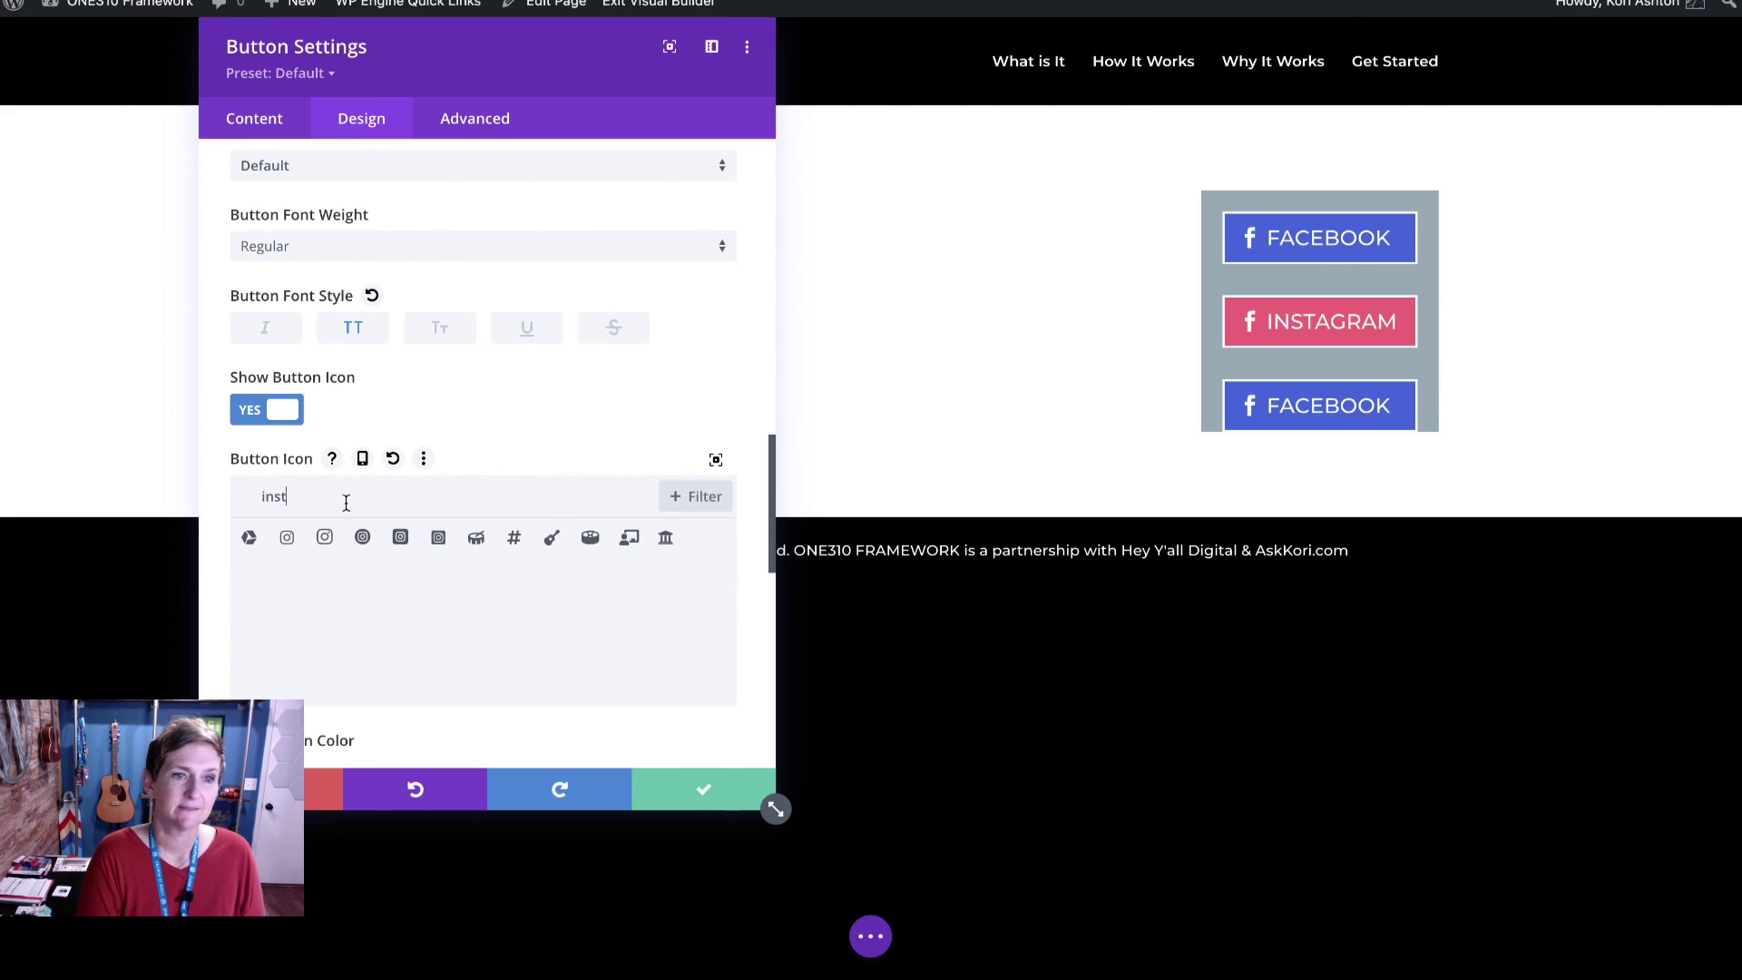
pyautogui.click(287, 537)
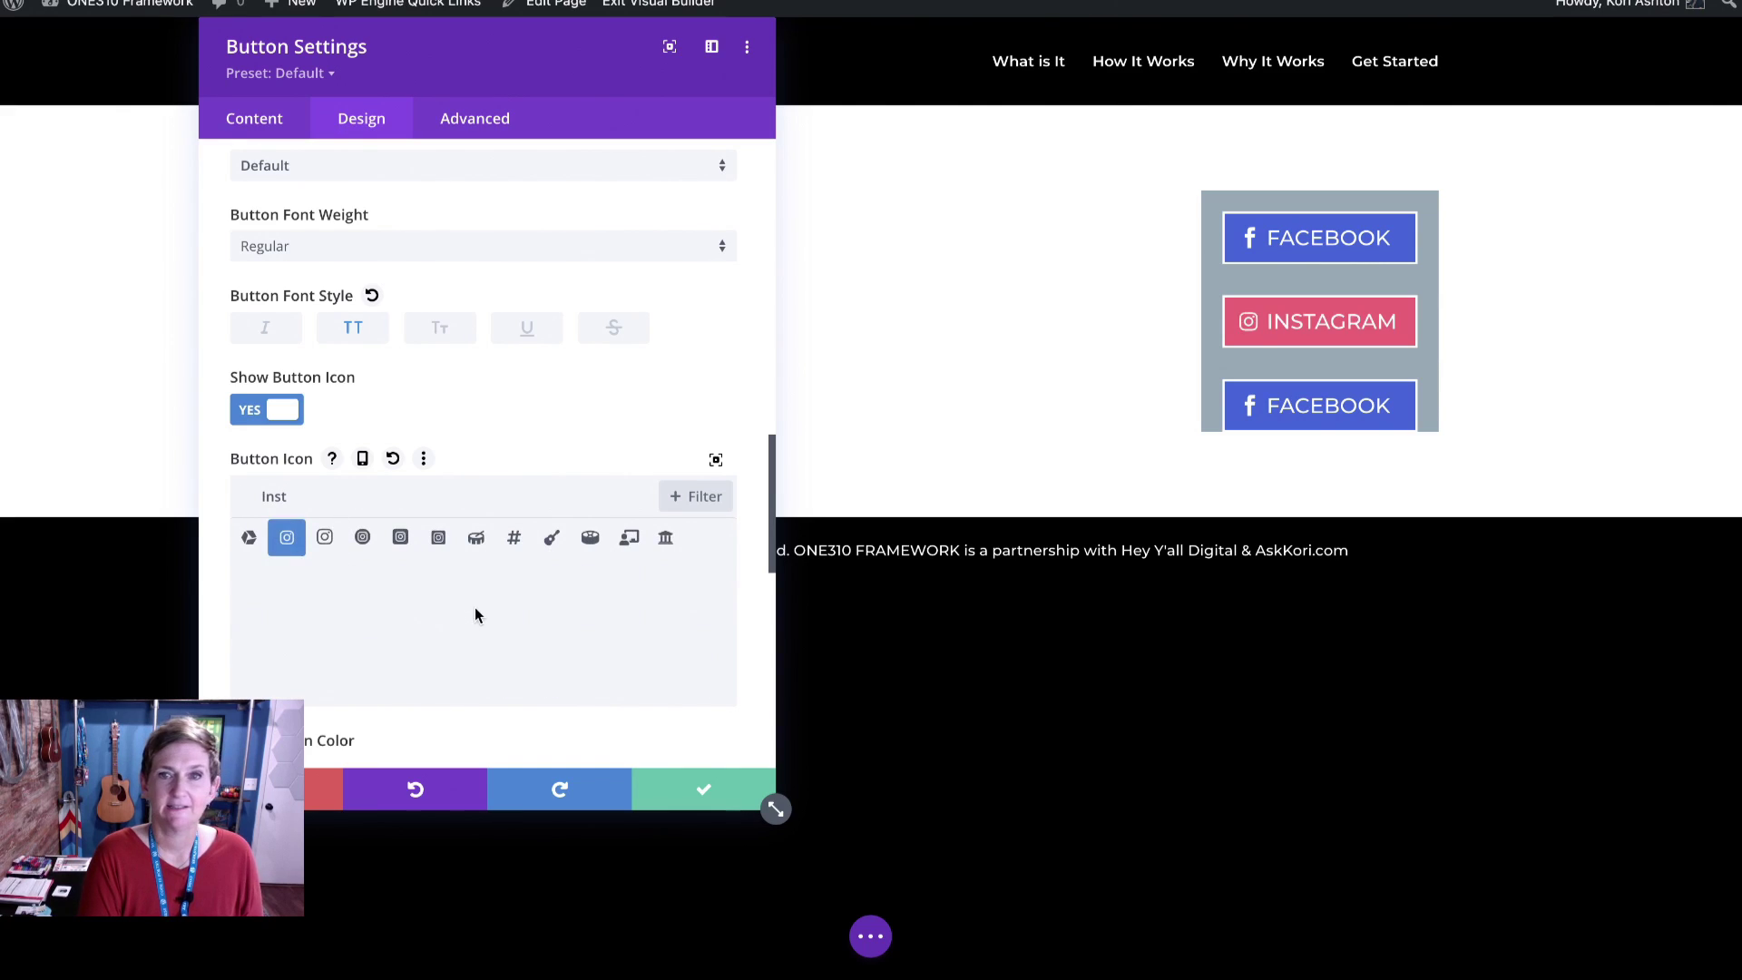
pyautogui.click(700, 795)
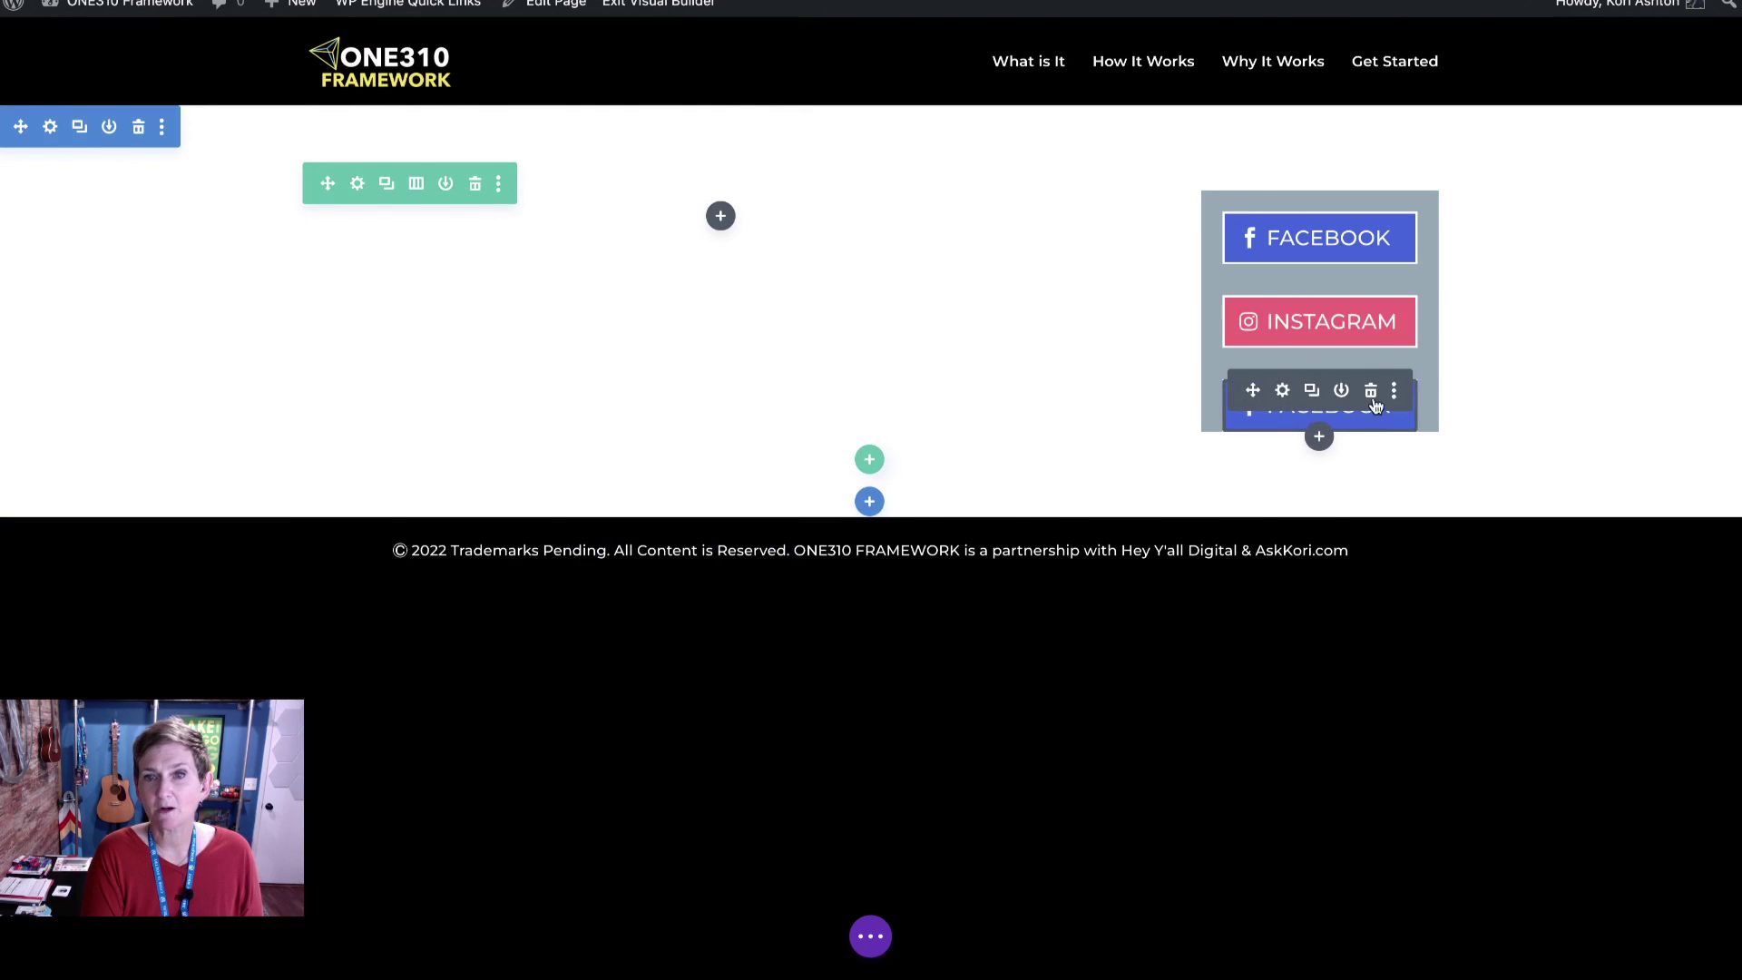
# Delete the bottom FACEBOOK copy and link INSTAGRAM's bottom margin to its 20px top margin
pyautogui.click(1371, 392)
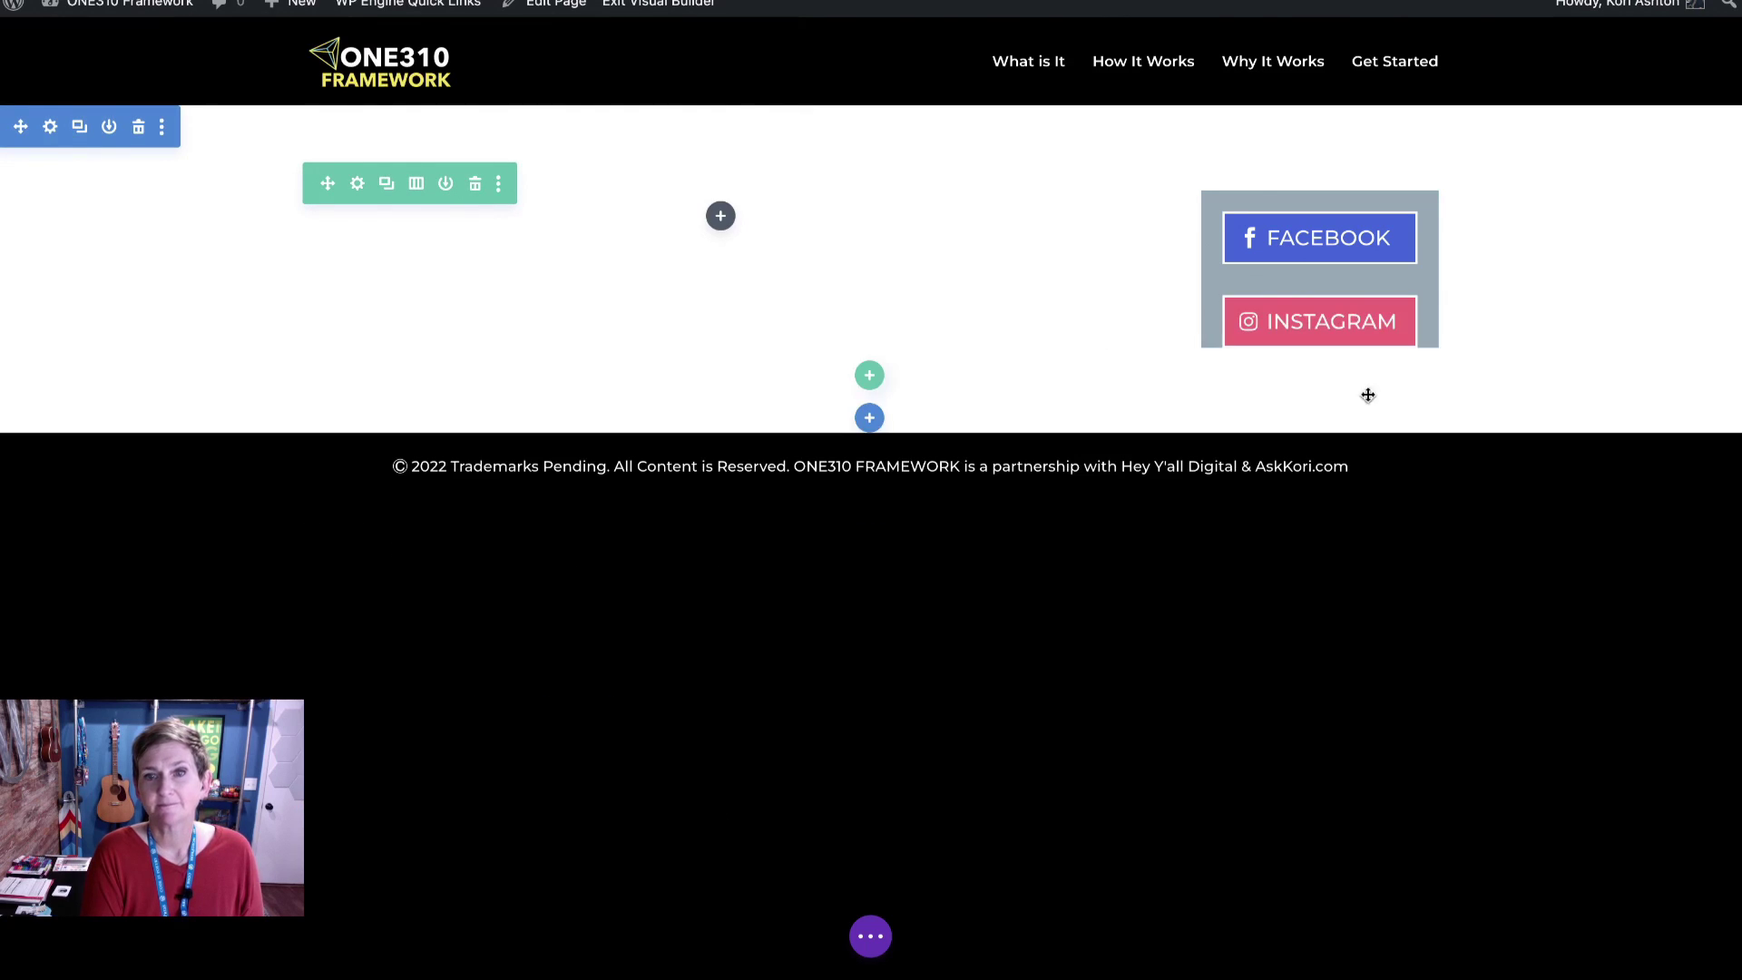
pyautogui.click(1282, 303)
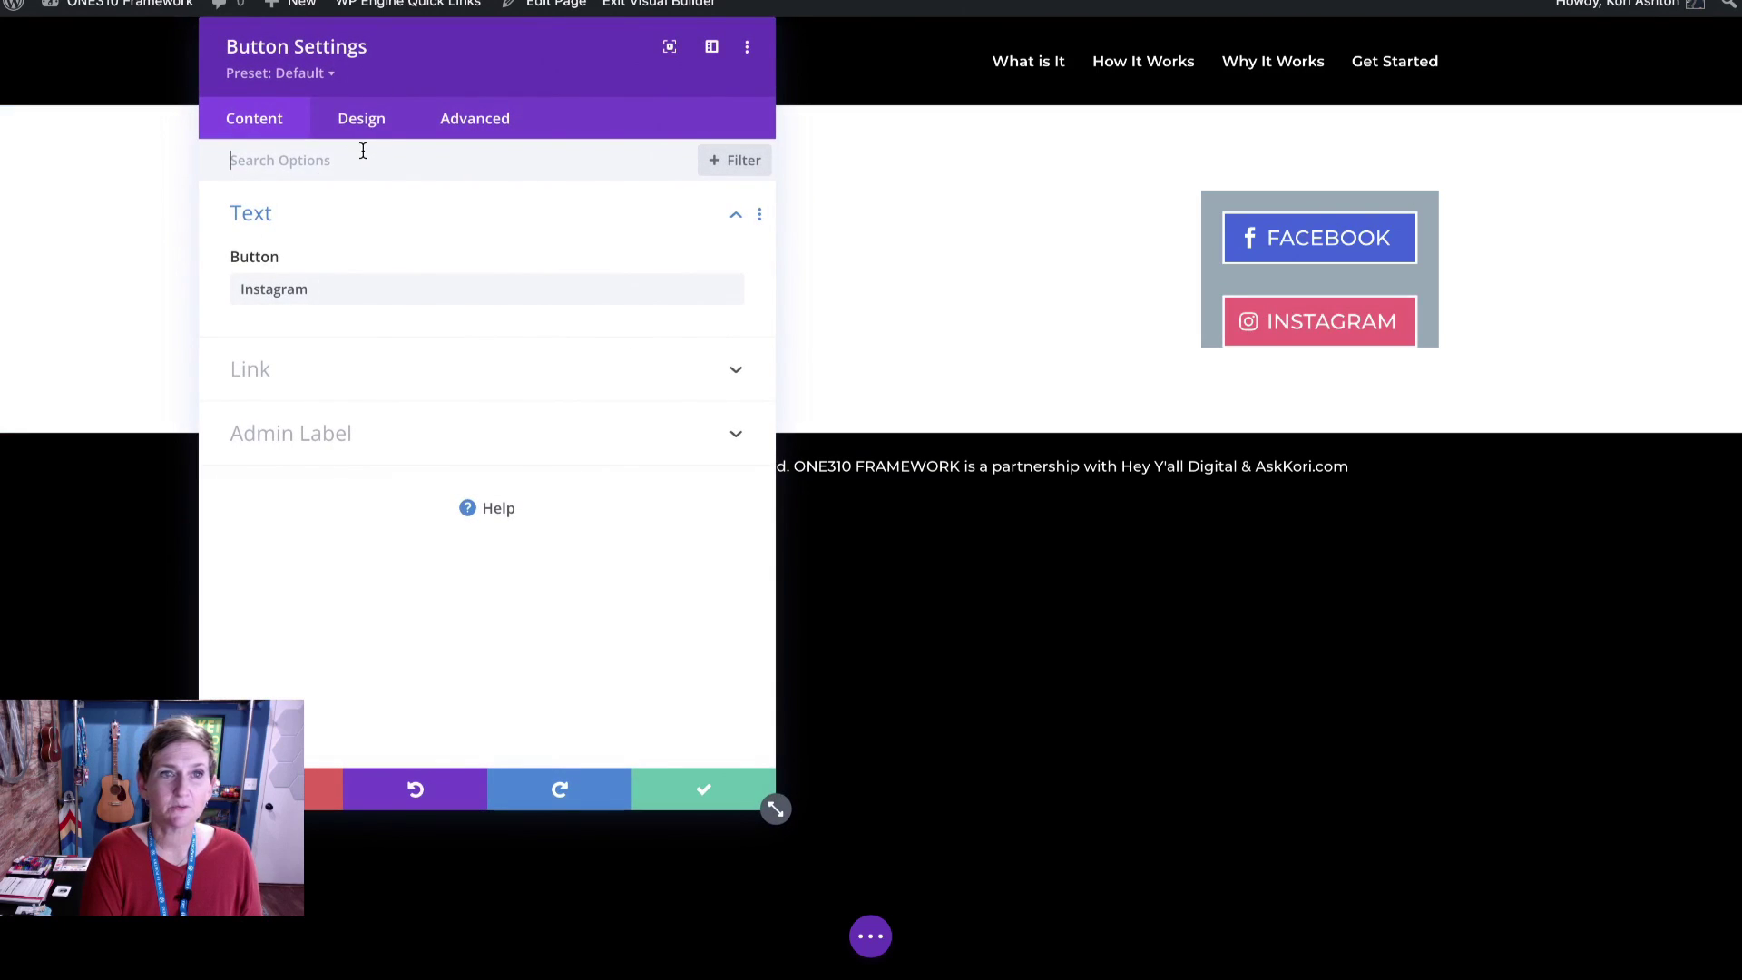
pyautogui.click(362, 122)
pyautogui.click(328, 399)
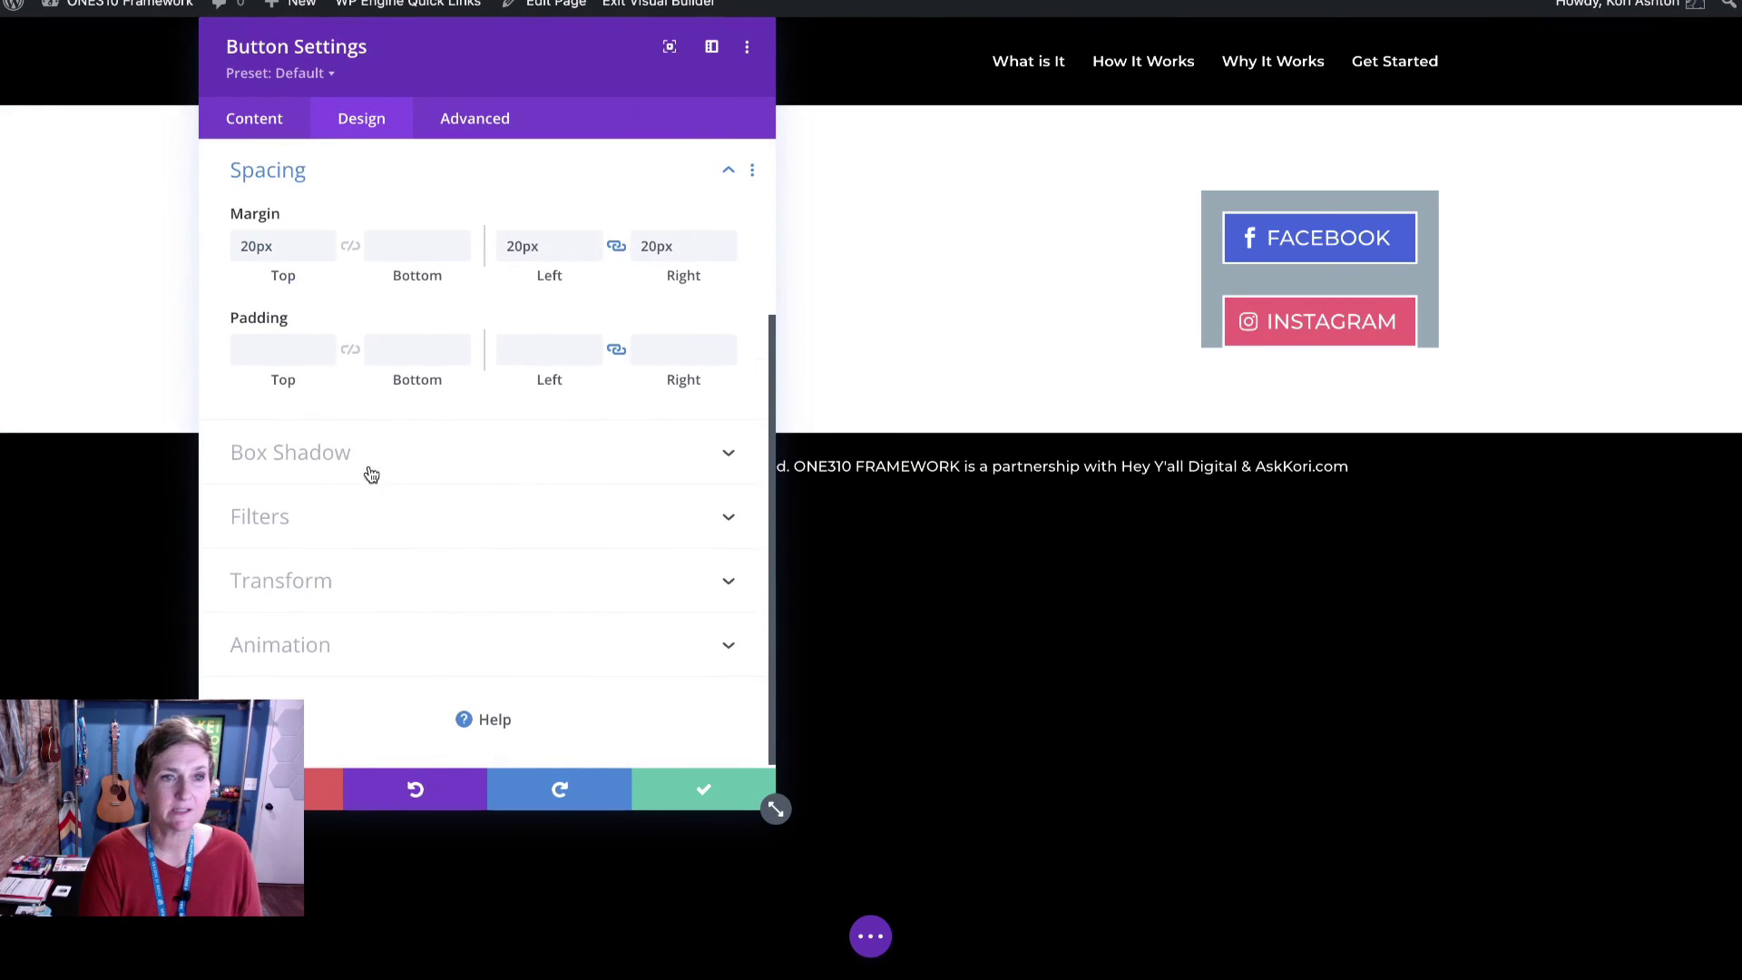
pyautogui.click(349, 248)
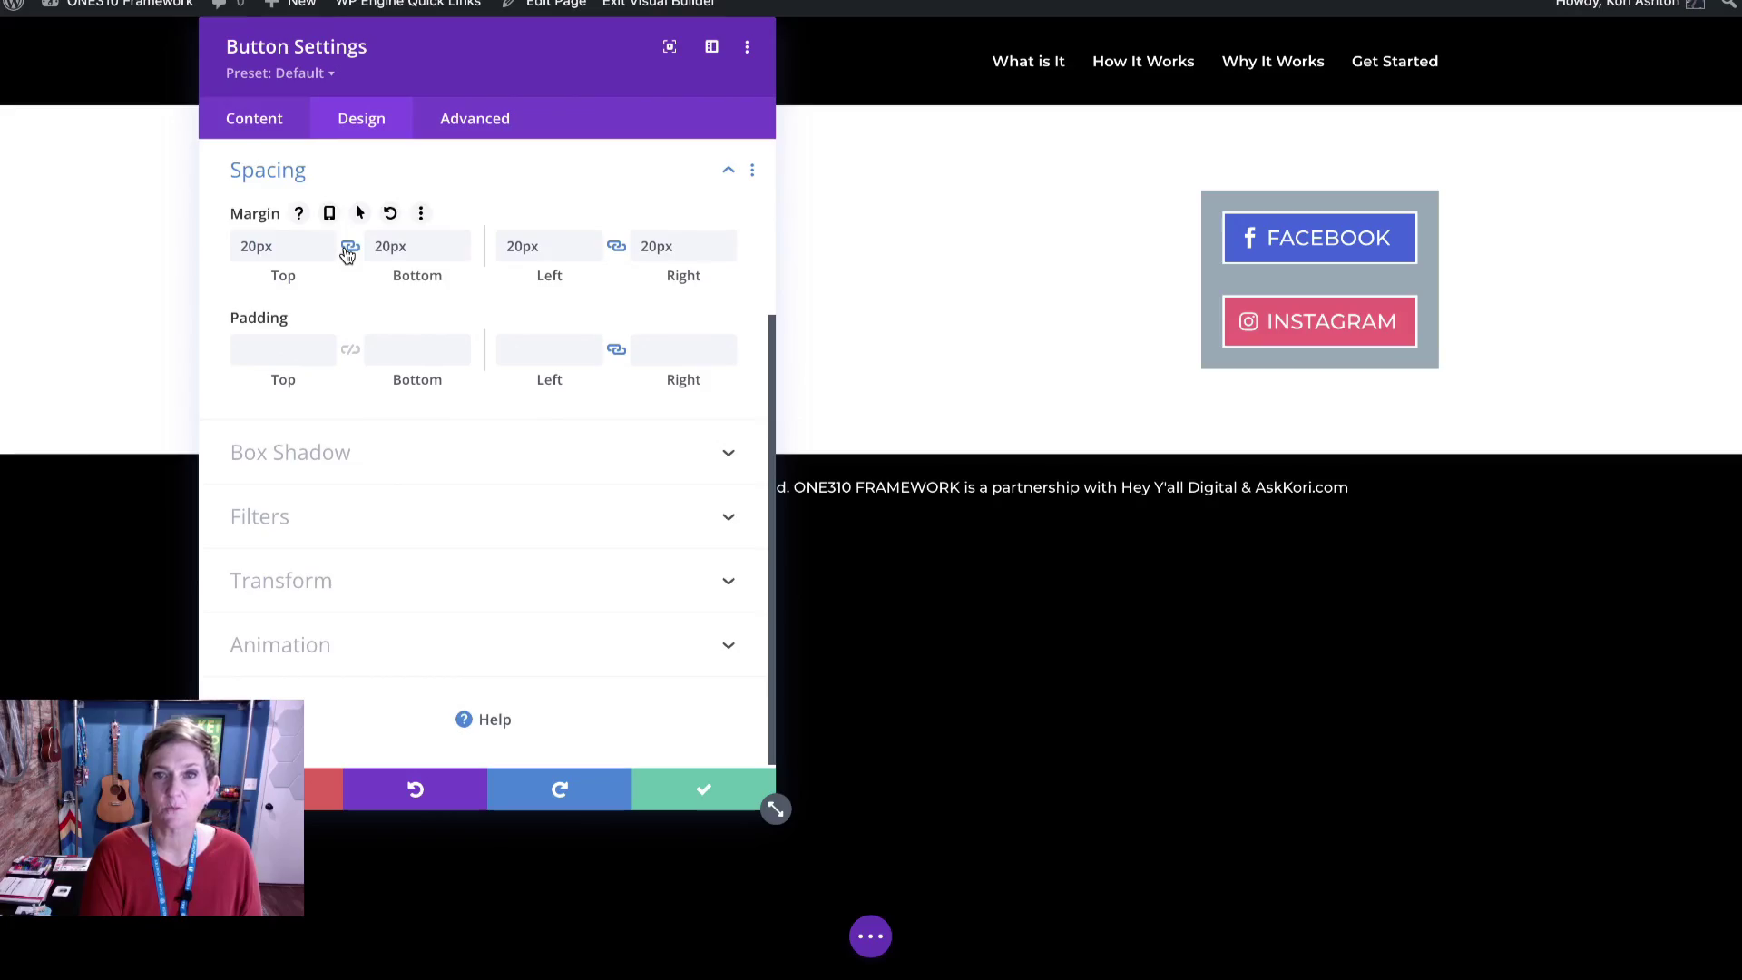